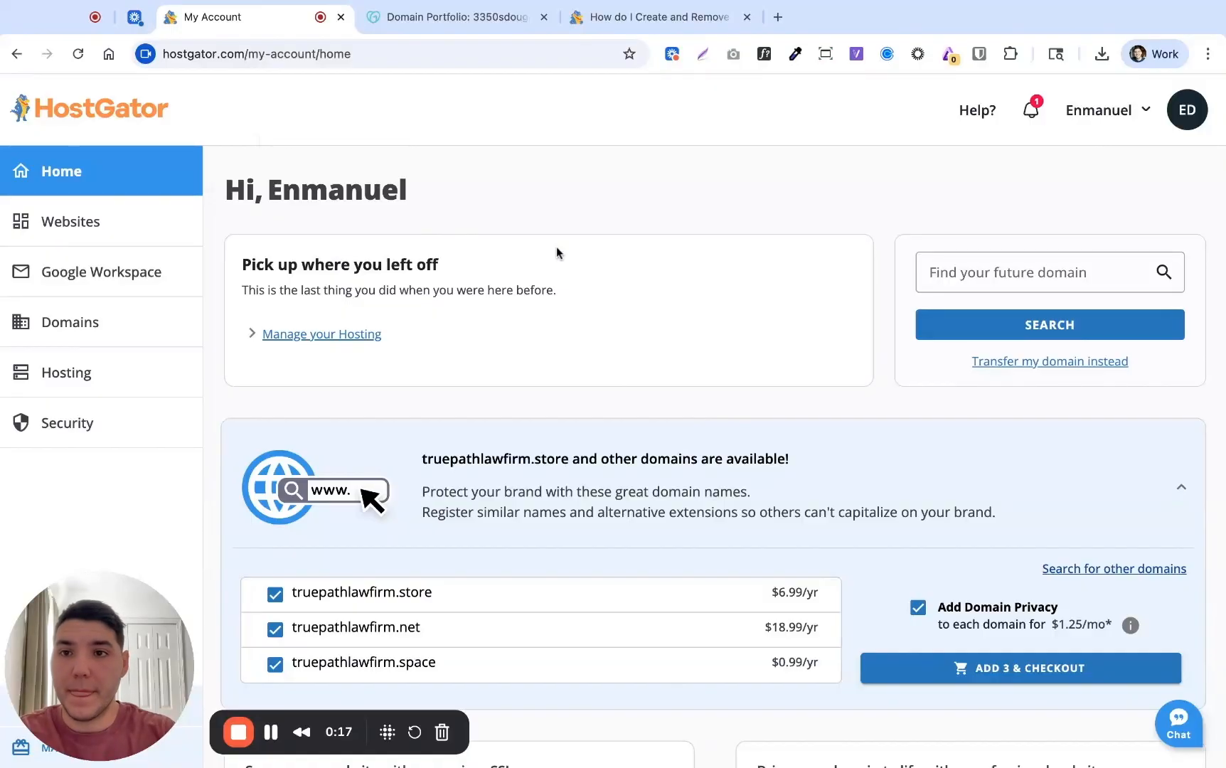
Open the 'How do I Create and Remove an Addon Domain' Knowledge Base article and skim it
click(681, 19)
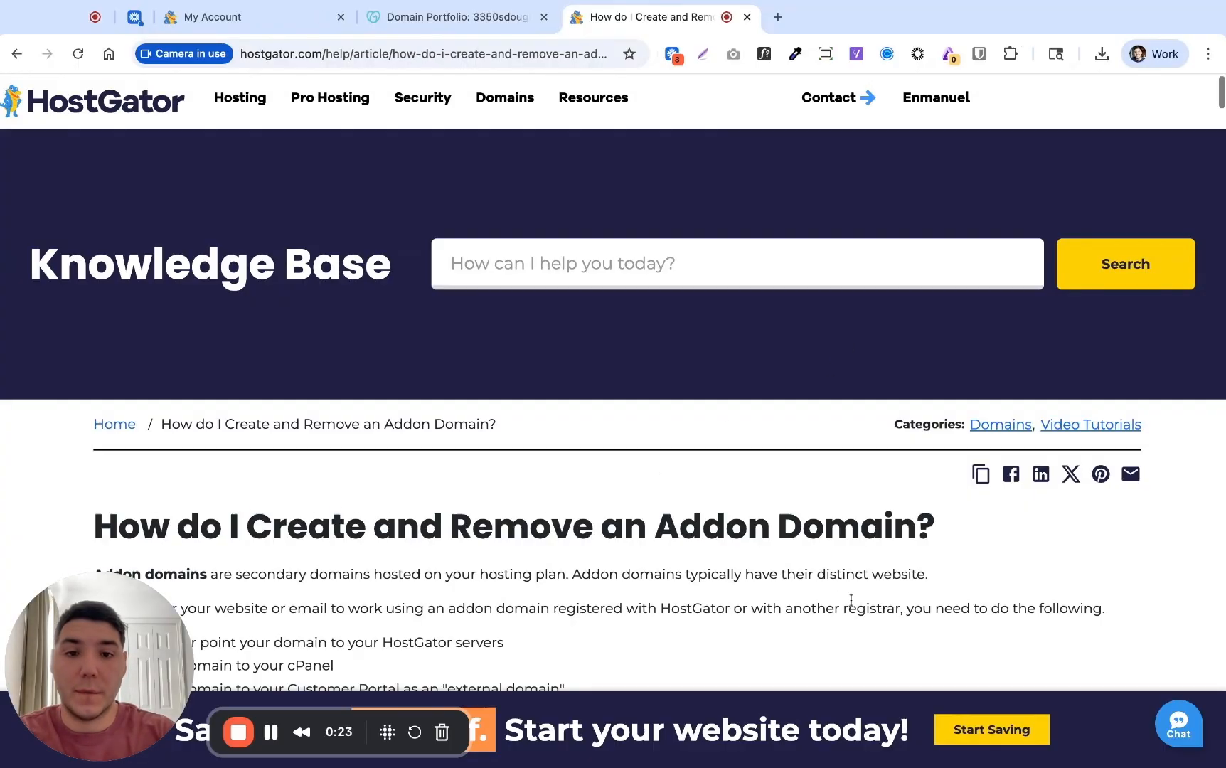
scroll(852, 599, down, 1)
scroll(837, 502, up, 1)
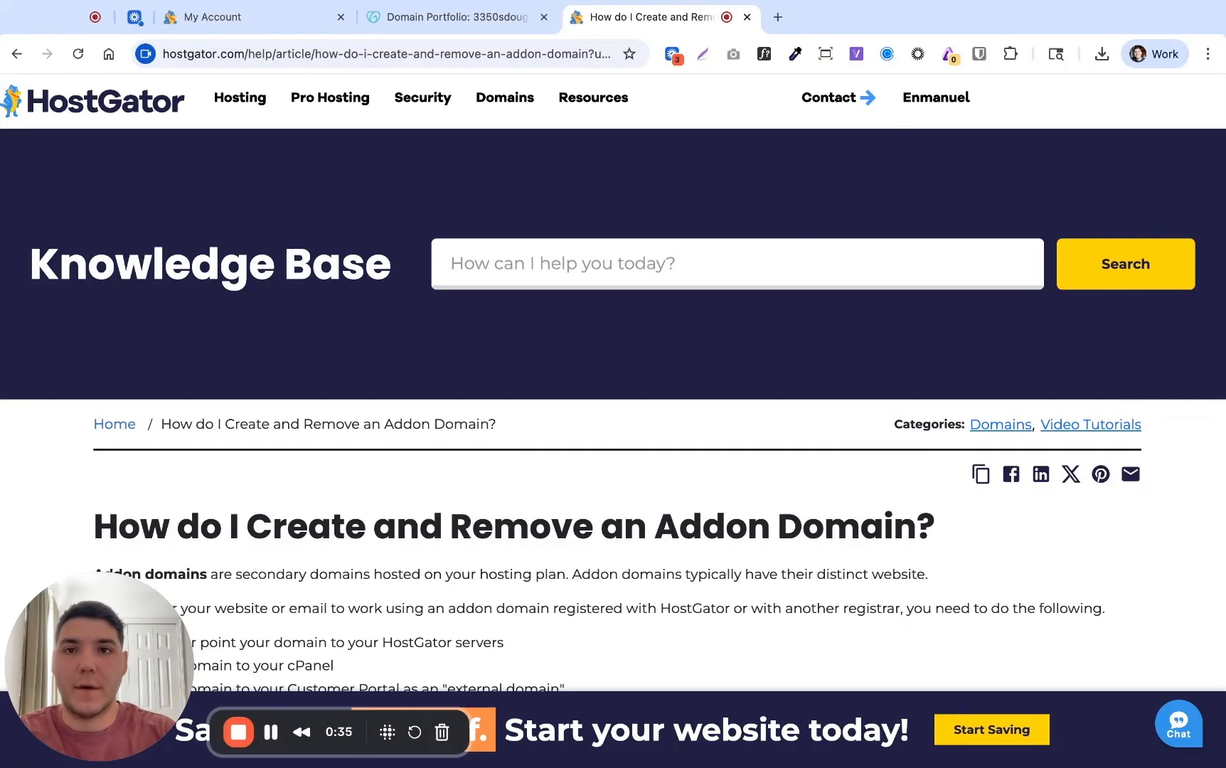
Close the help article and open the domain list in the HostGator account
click(748, 17)
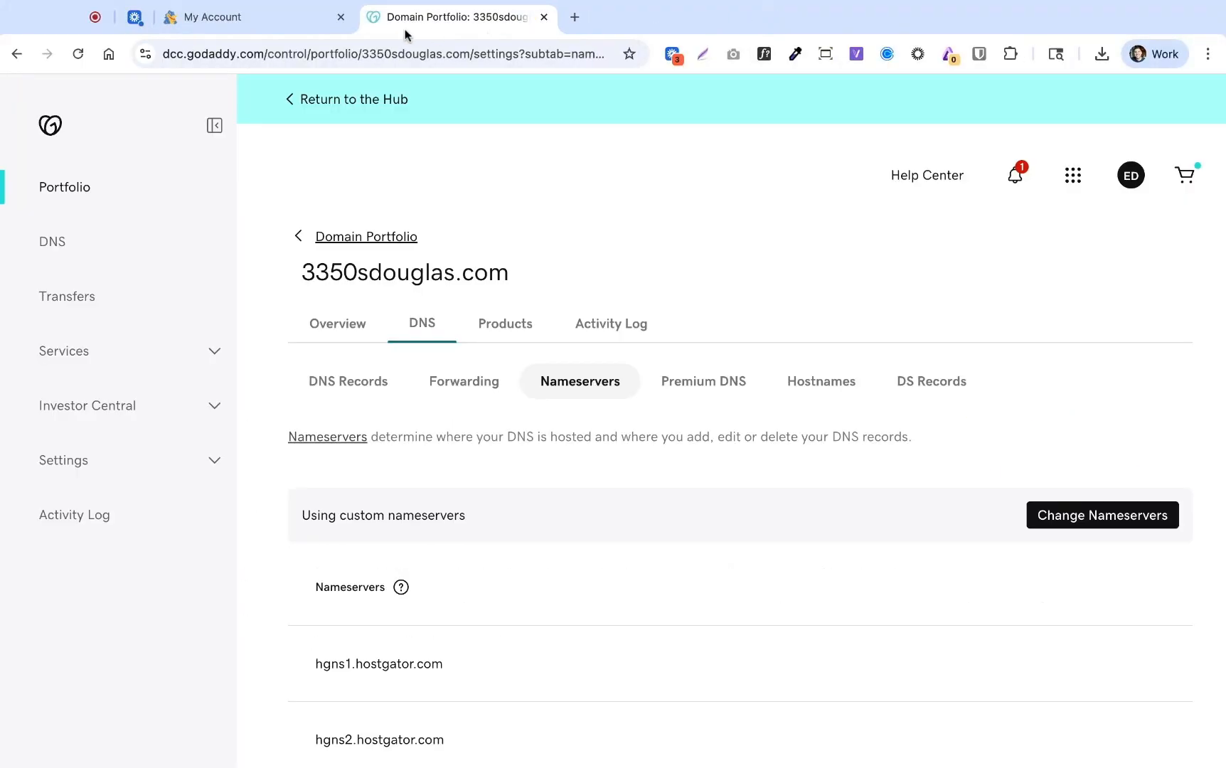
click(279, 23)
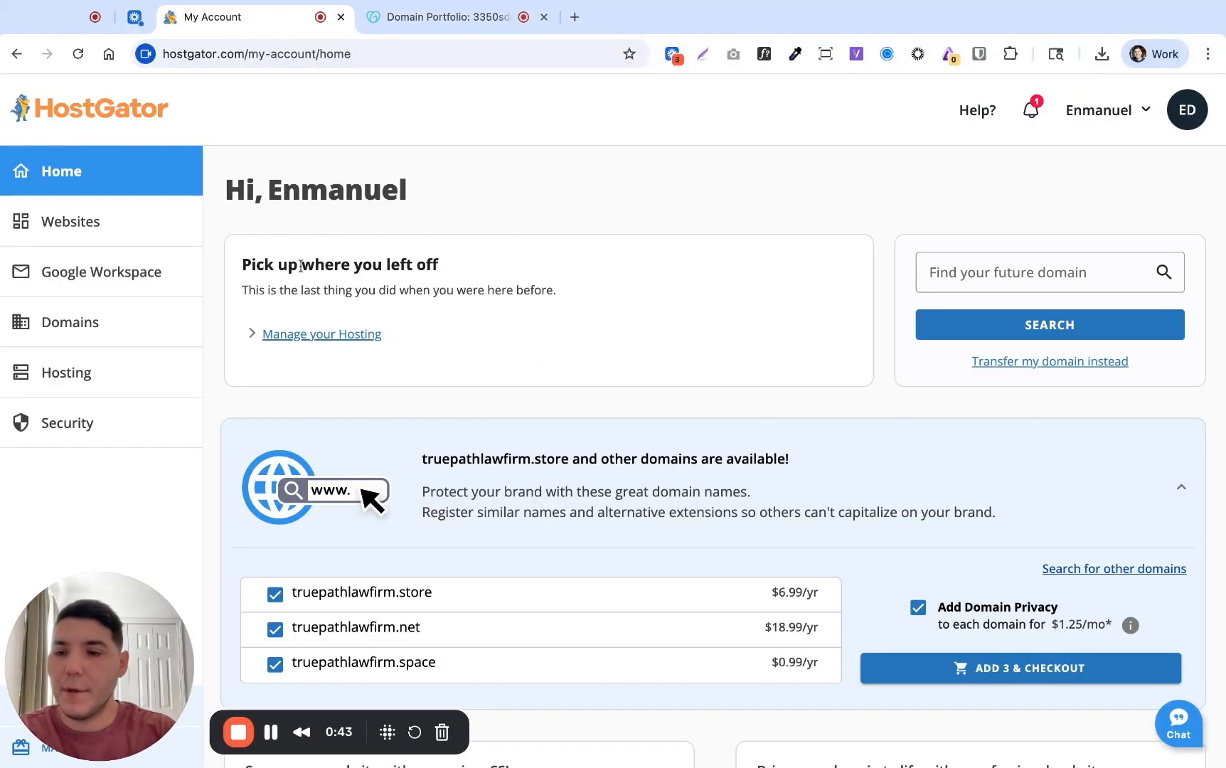
click(78, 330)
click(428, 20)
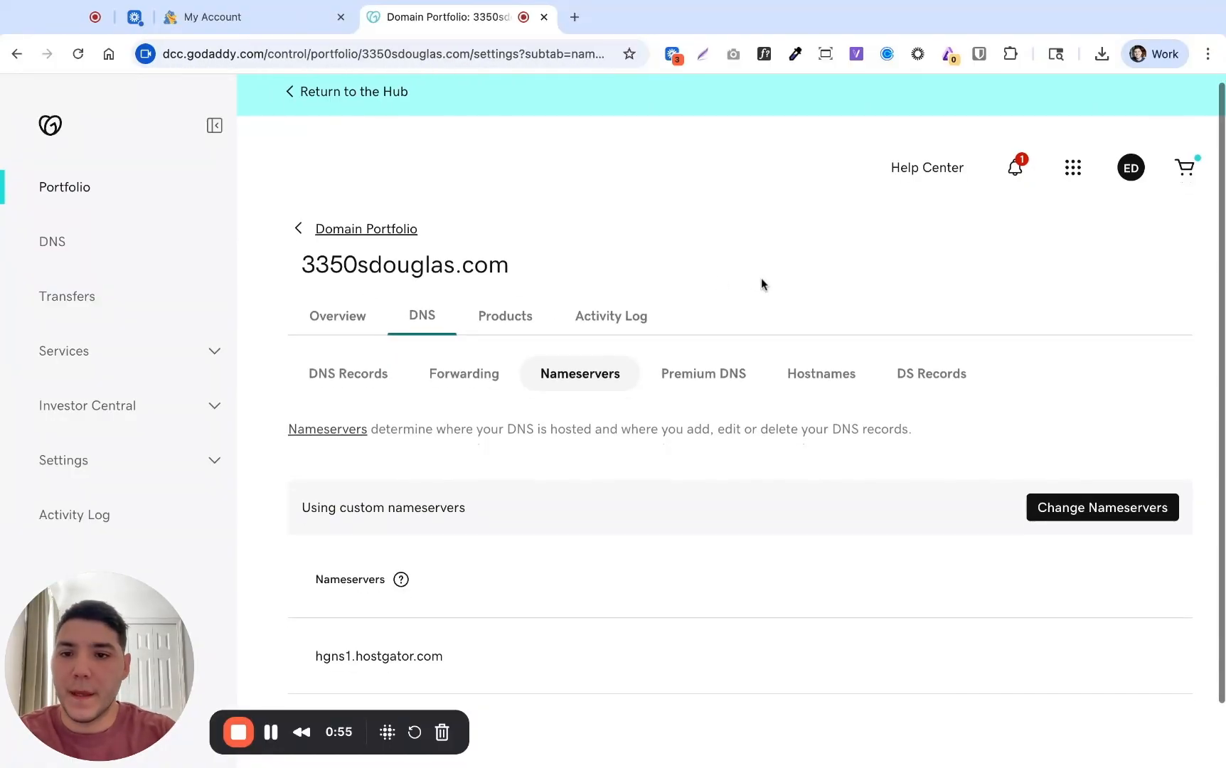
scroll(760, 285, down, 1)
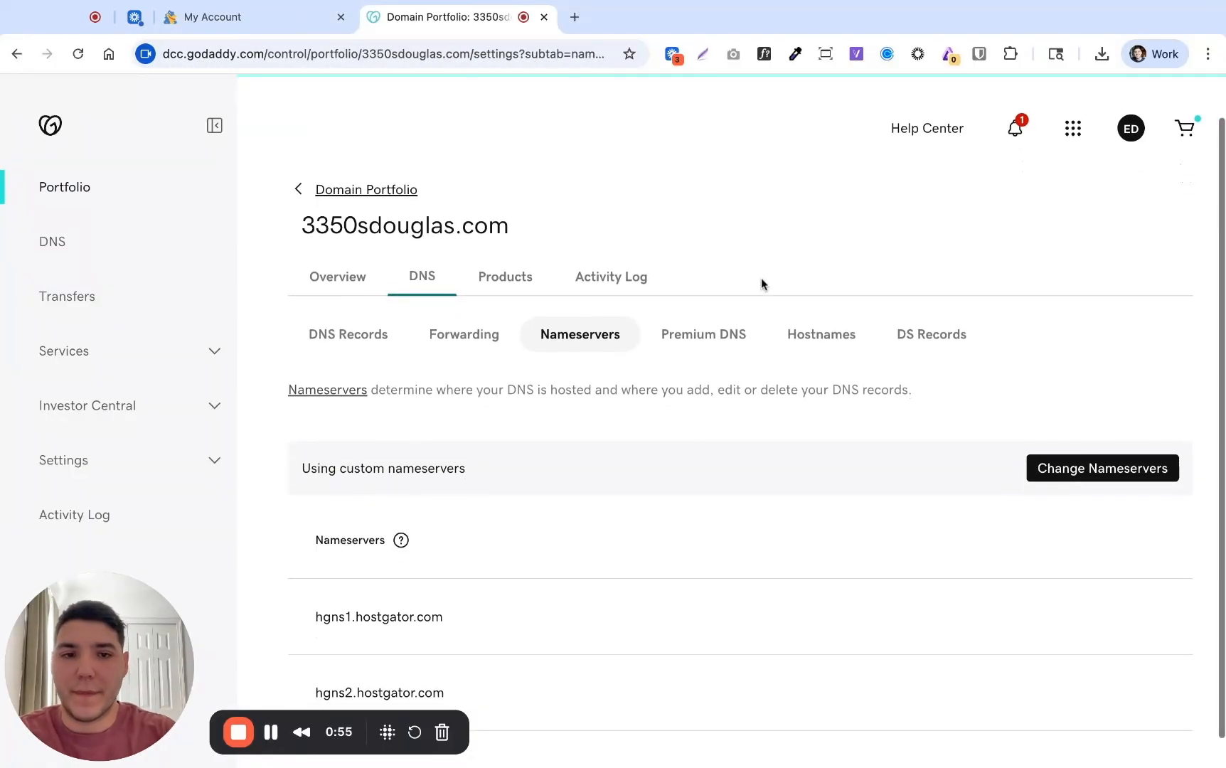
click(240, 17)
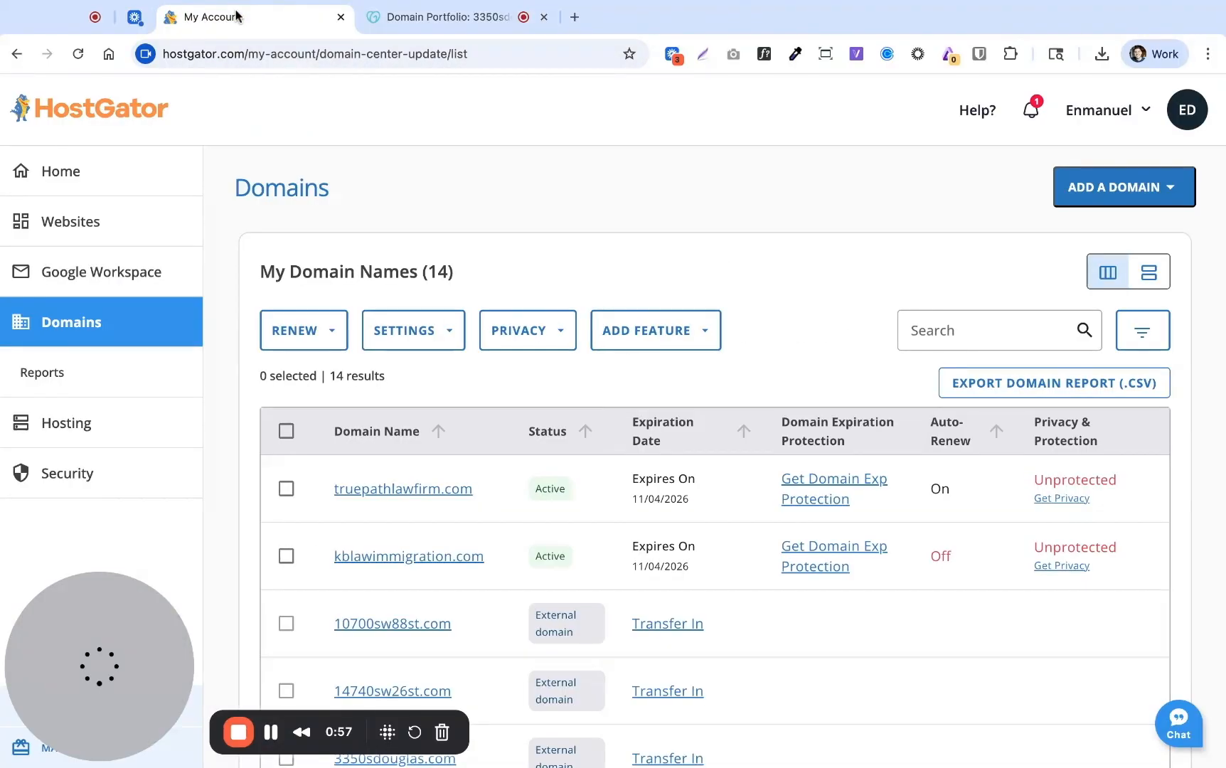
click(89, 337)
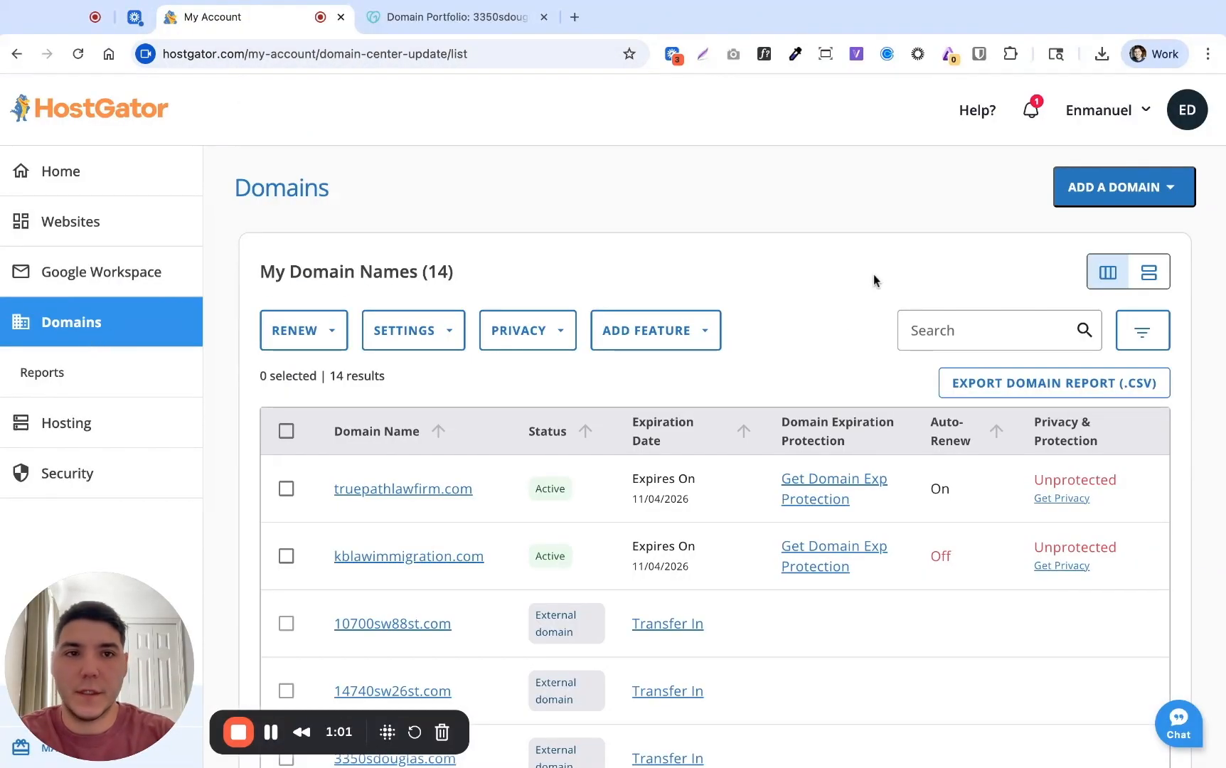
click(1135, 190)
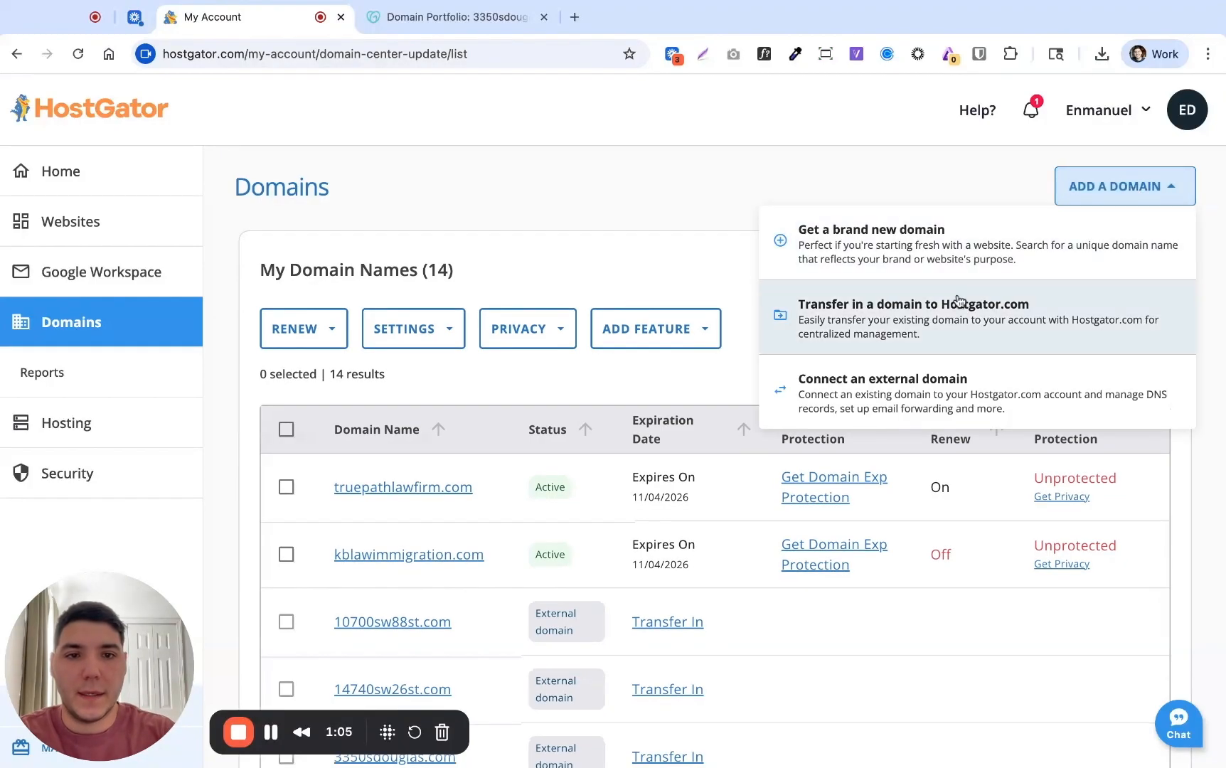
click(914, 395)
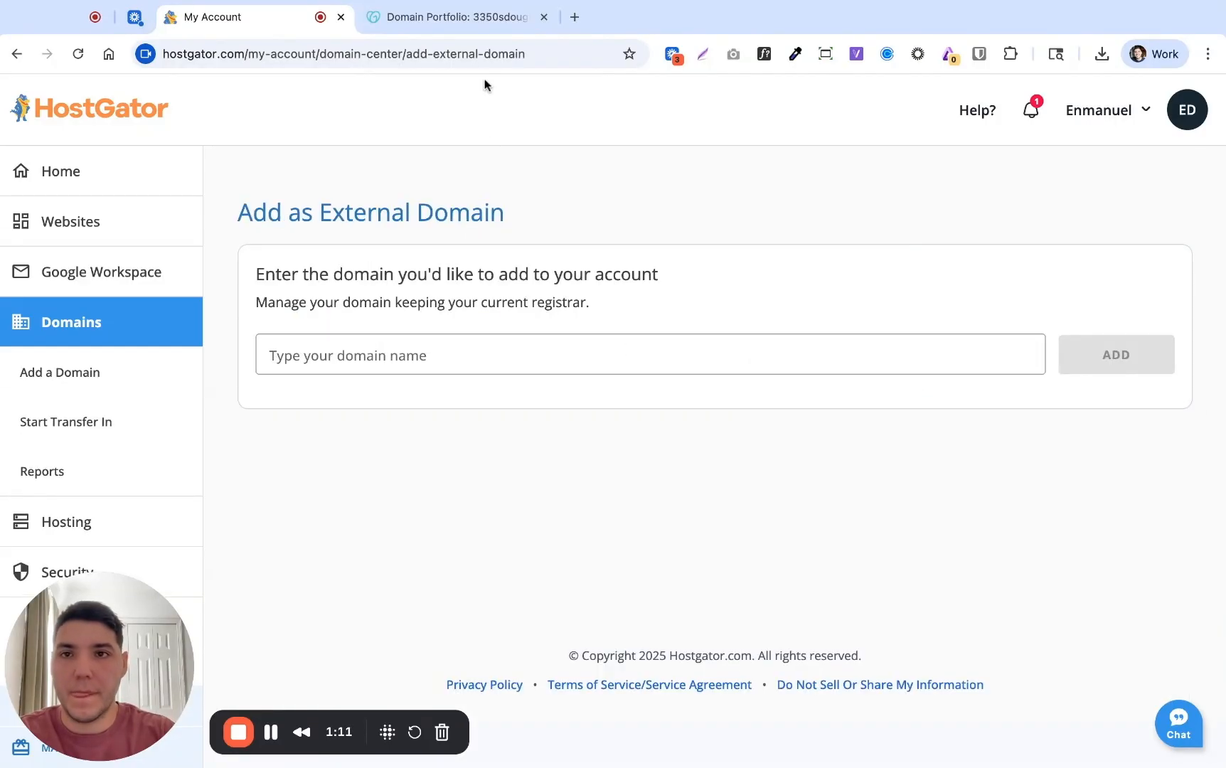
click(461, 20)
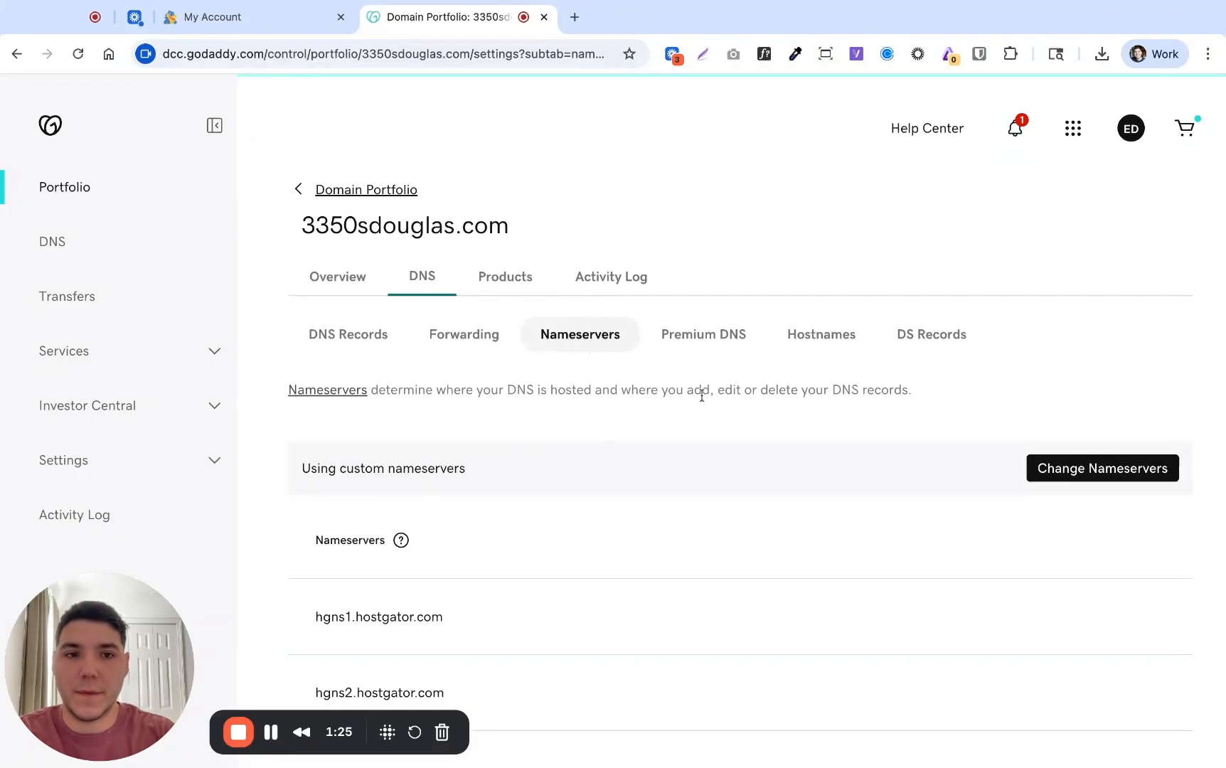
scroll(702, 395, down, 1)
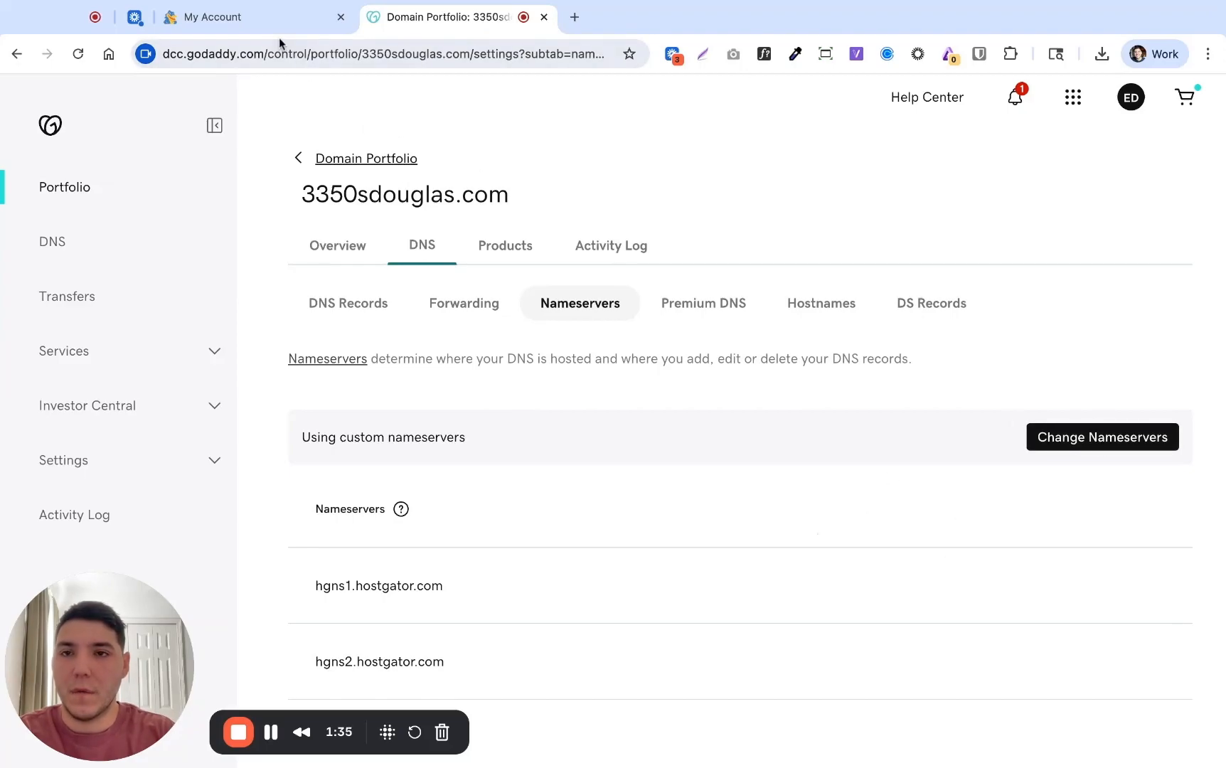
triple_click(303, 193)
key(super+c)
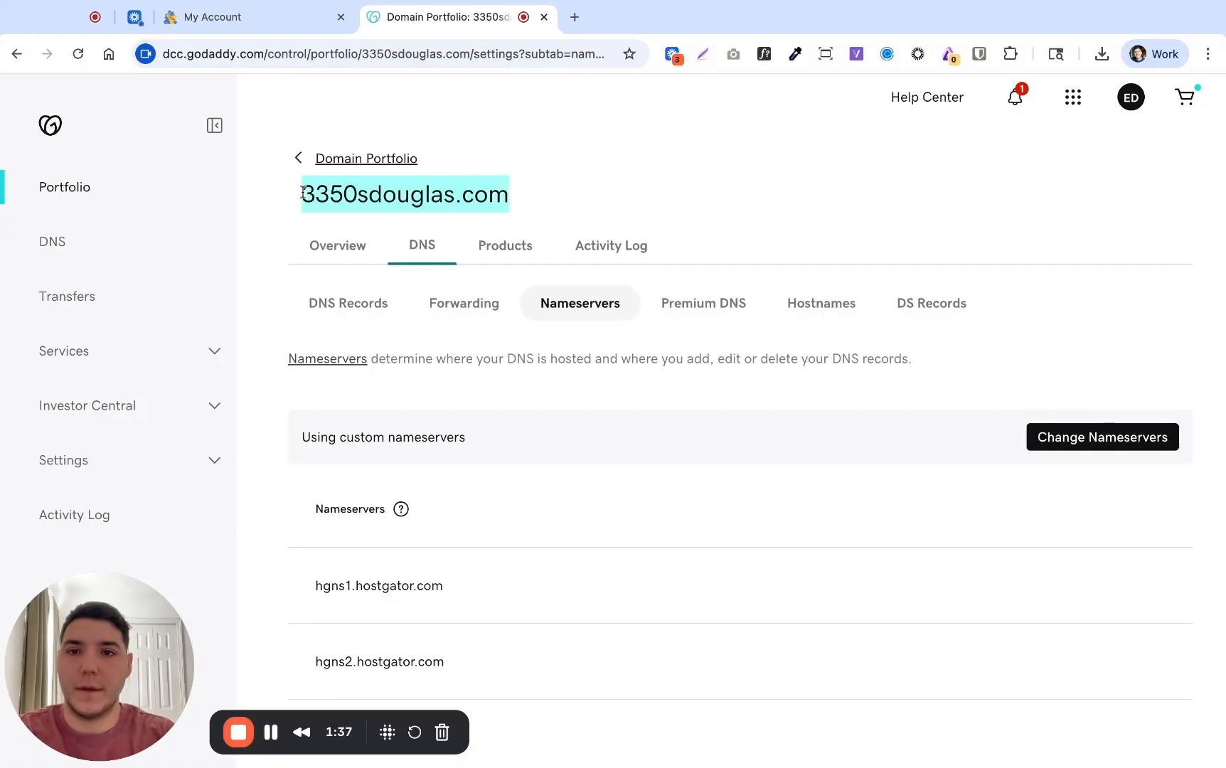
click(274, 18)
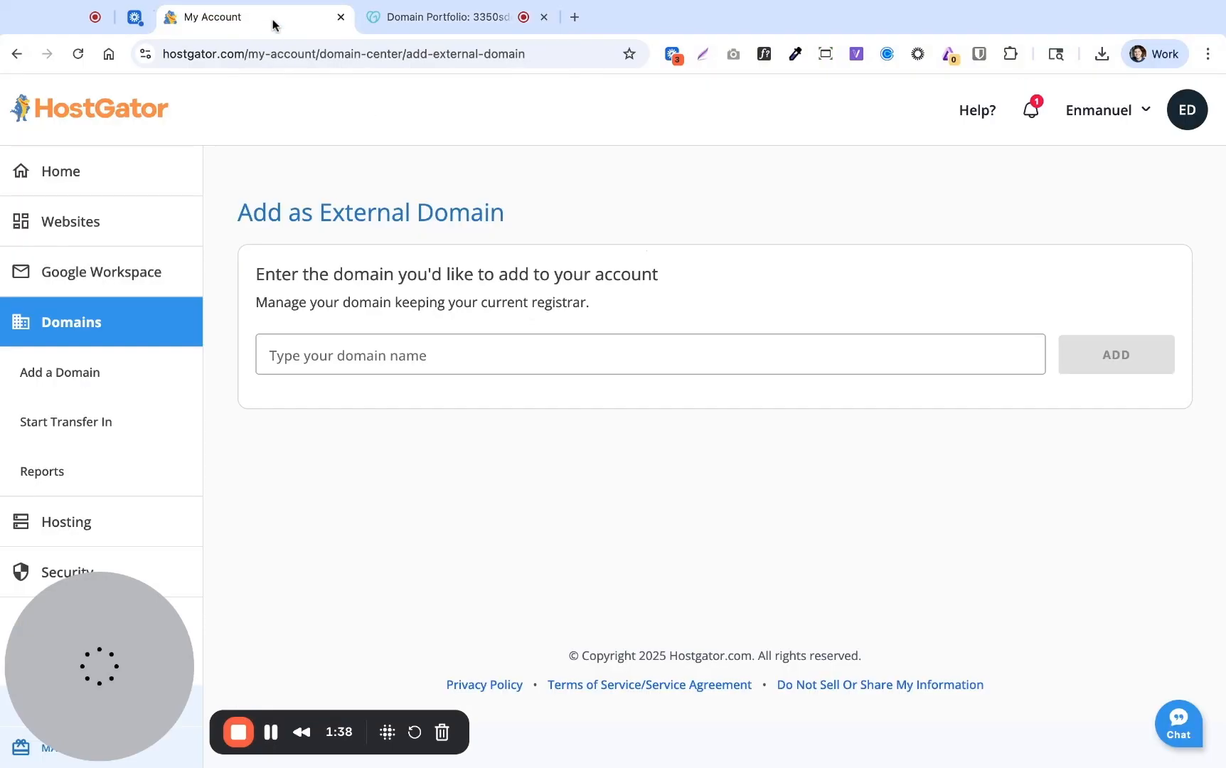
click(453, 356)
key(super+v)
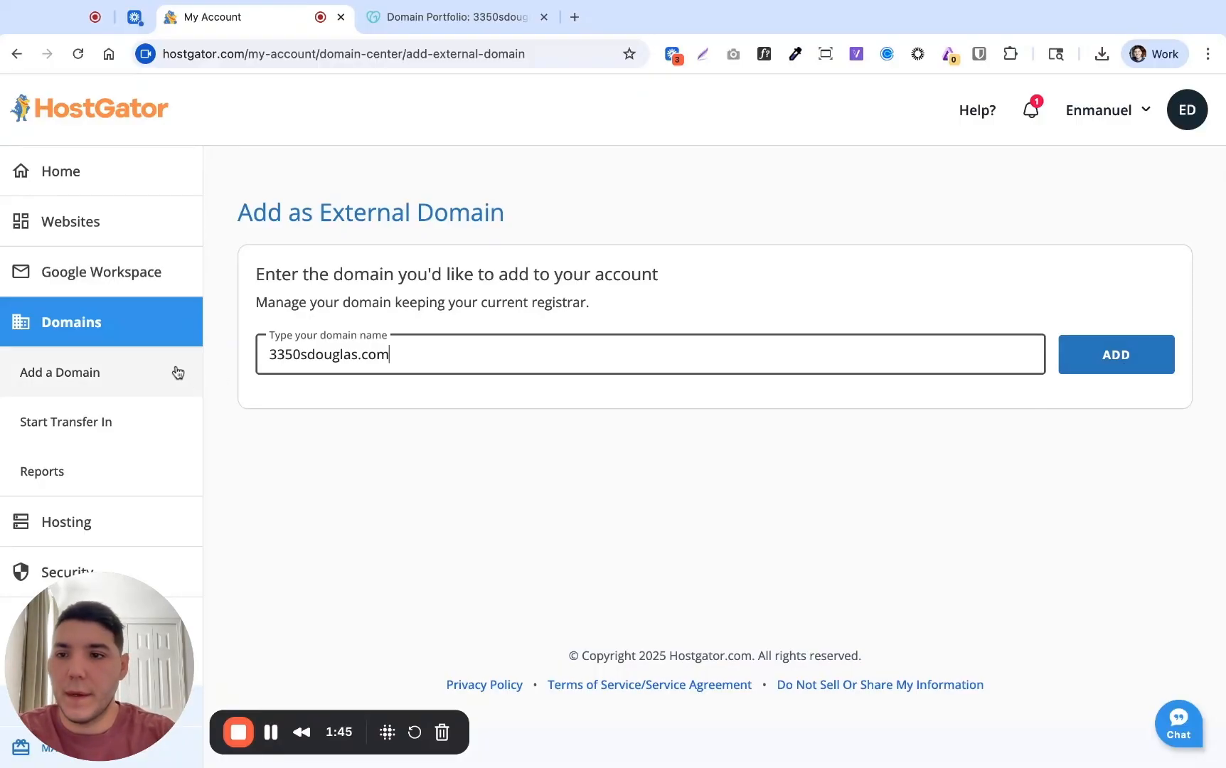
click(117, 337)
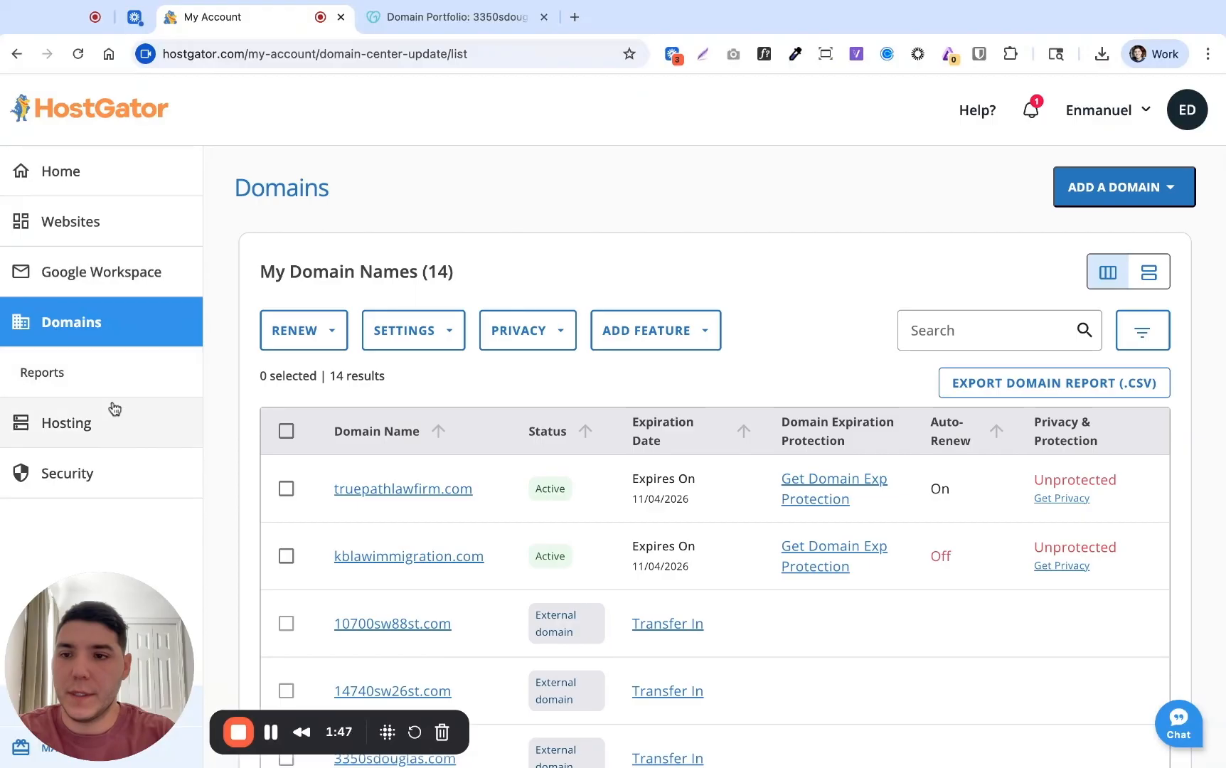
click(114, 425)
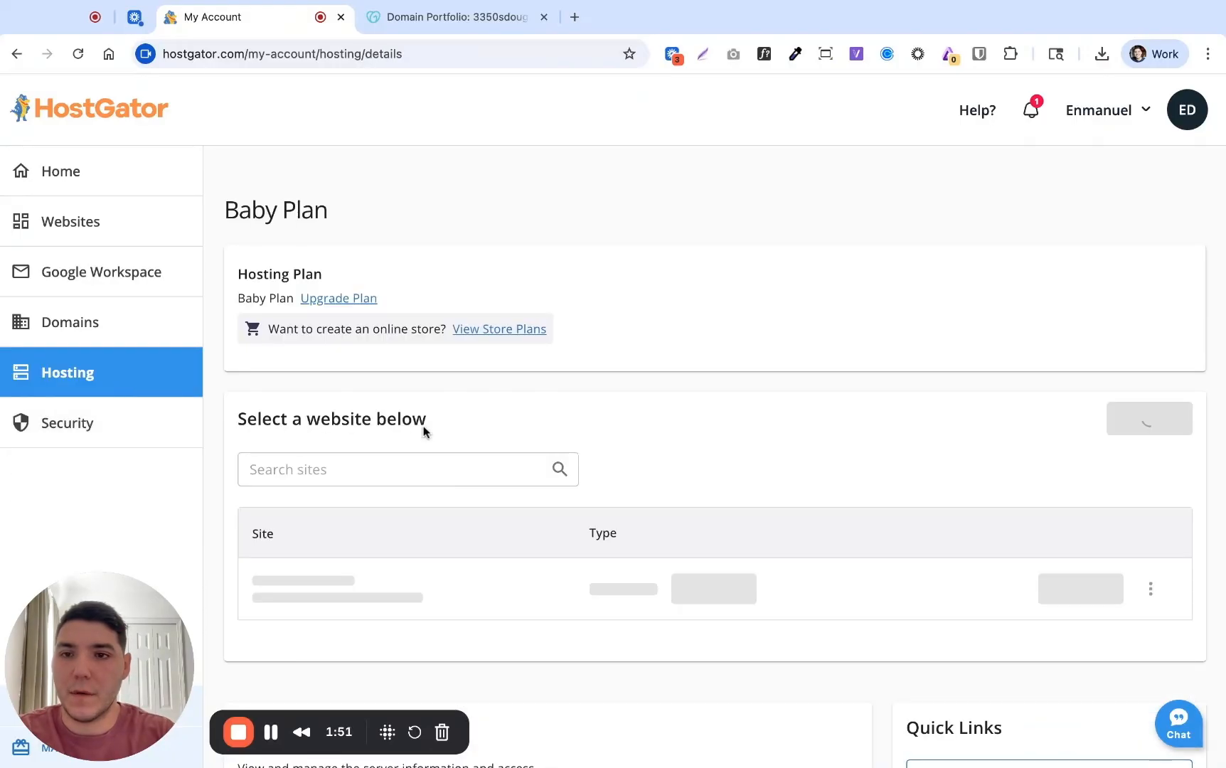
scroll(658, 513, down, 6)
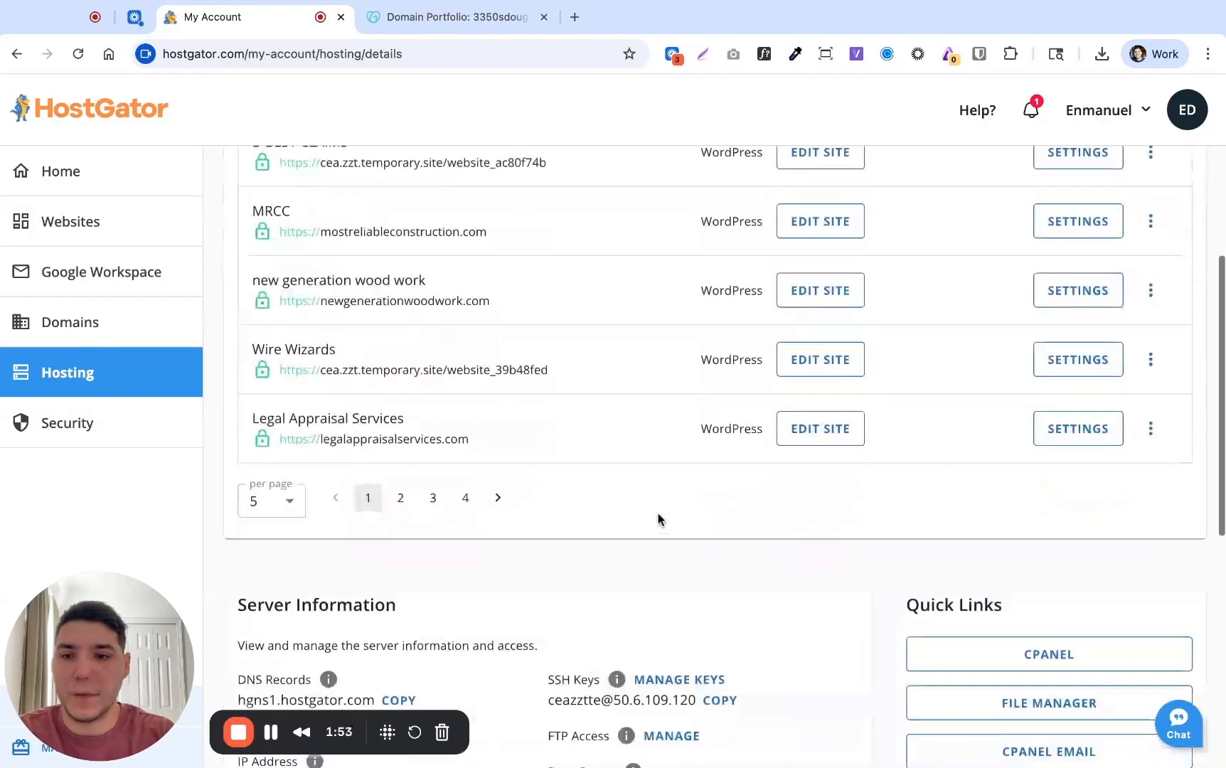
click(290, 492)
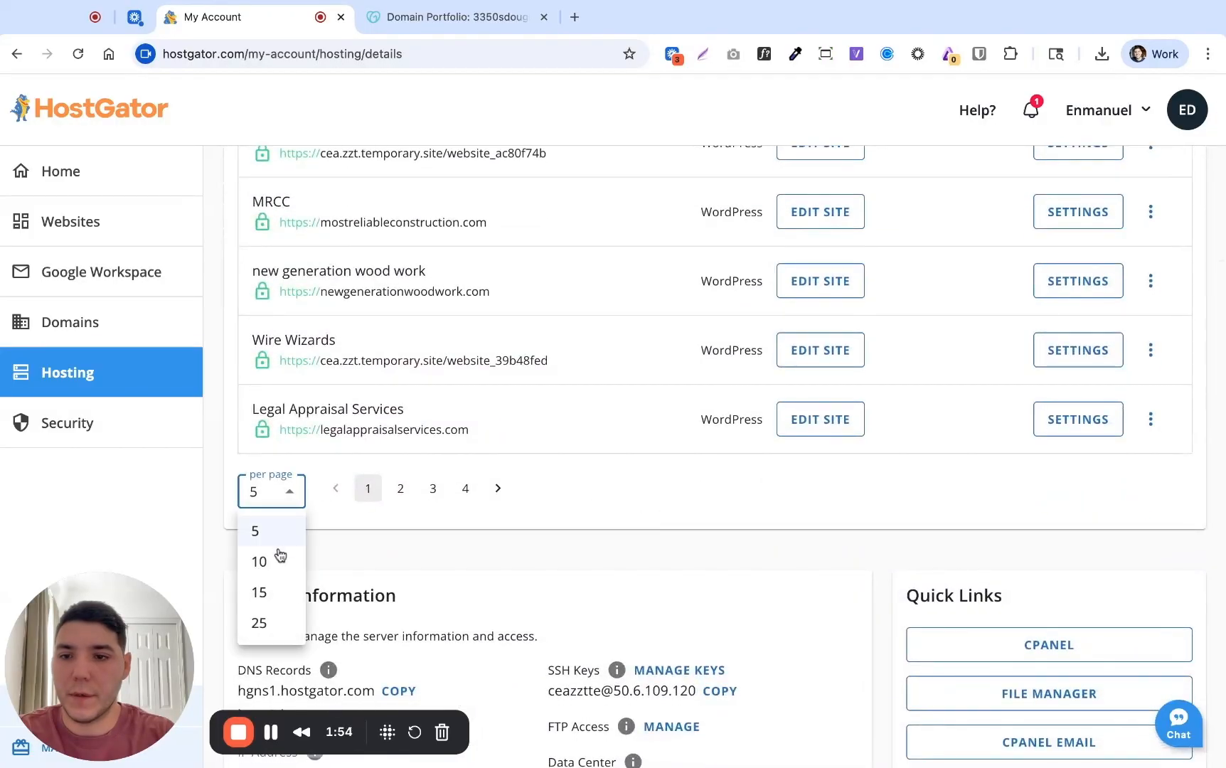
click(266, 620)
scroll(510, 385, down, 5)
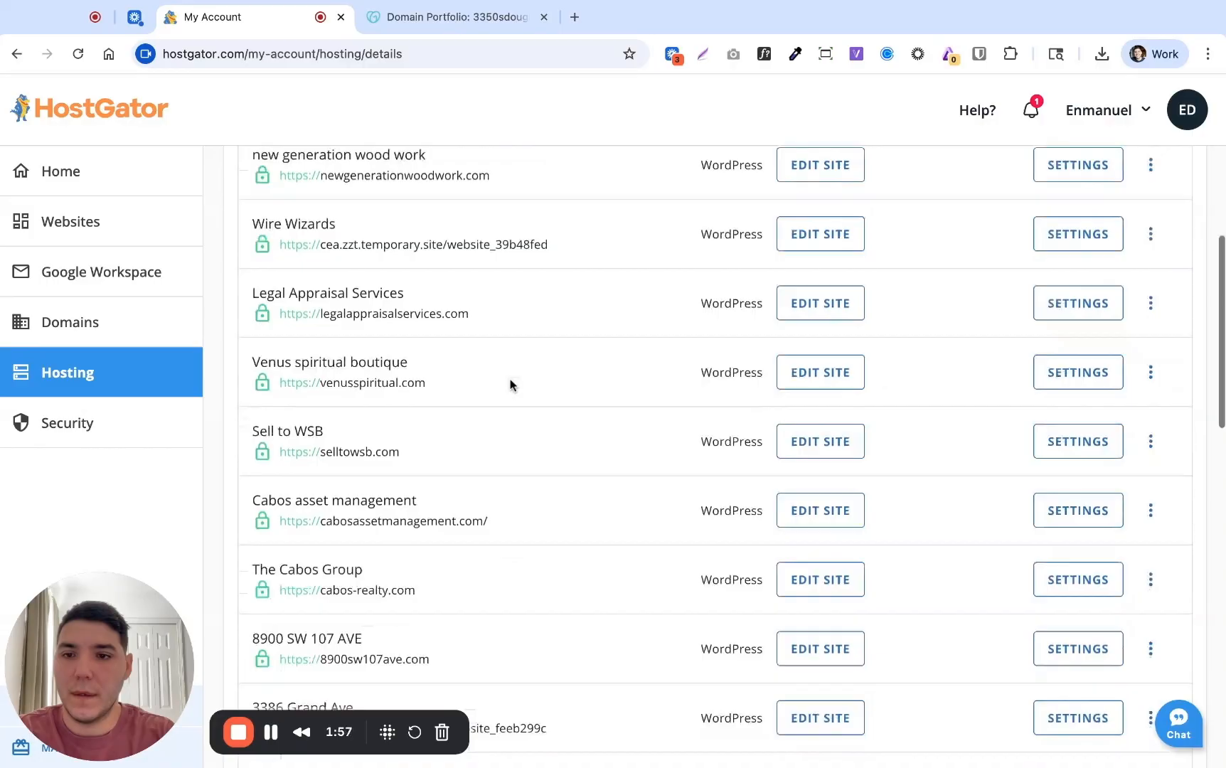
scroll(487, 406, down, 2)
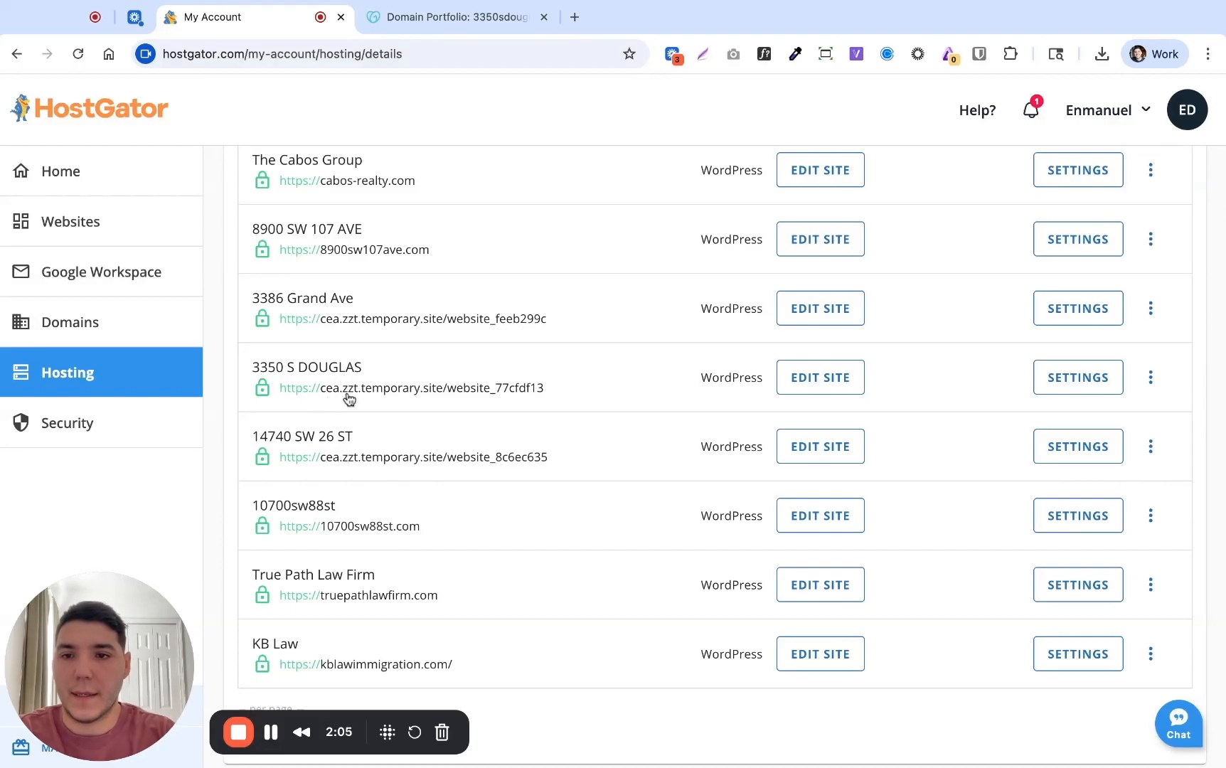
click(422, 395)
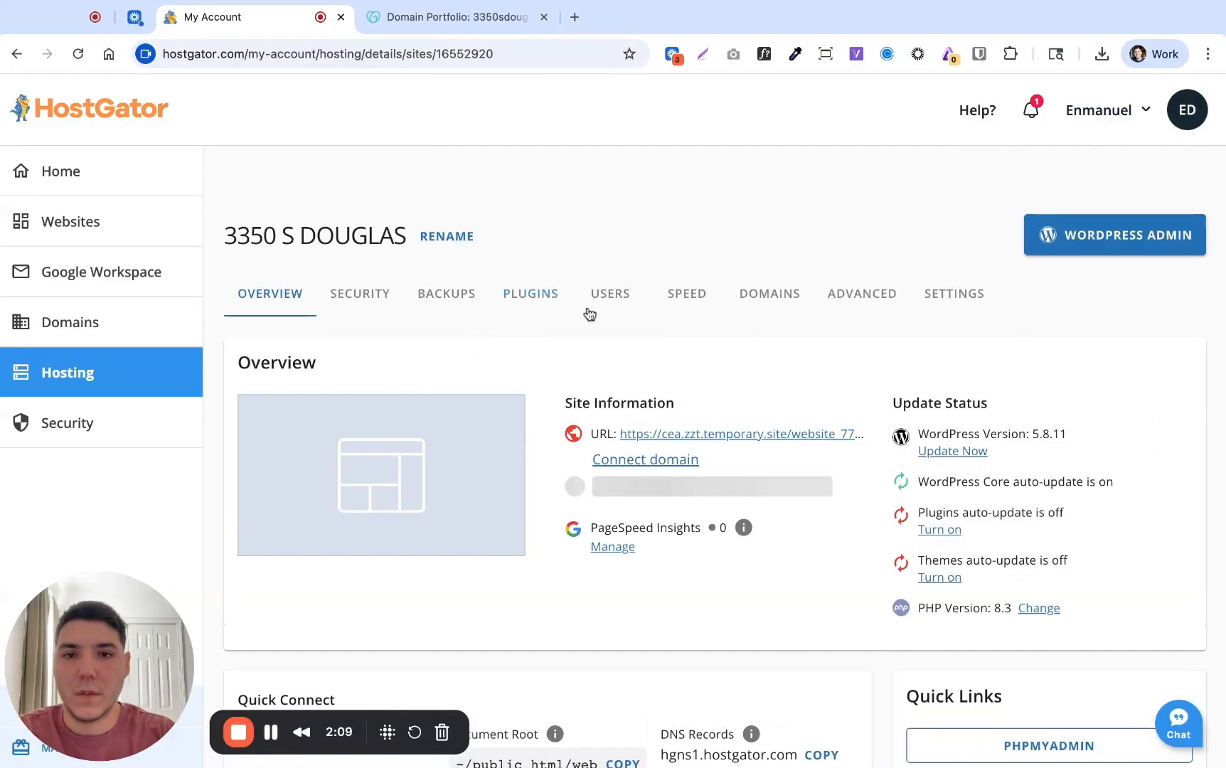
click(788, 305)
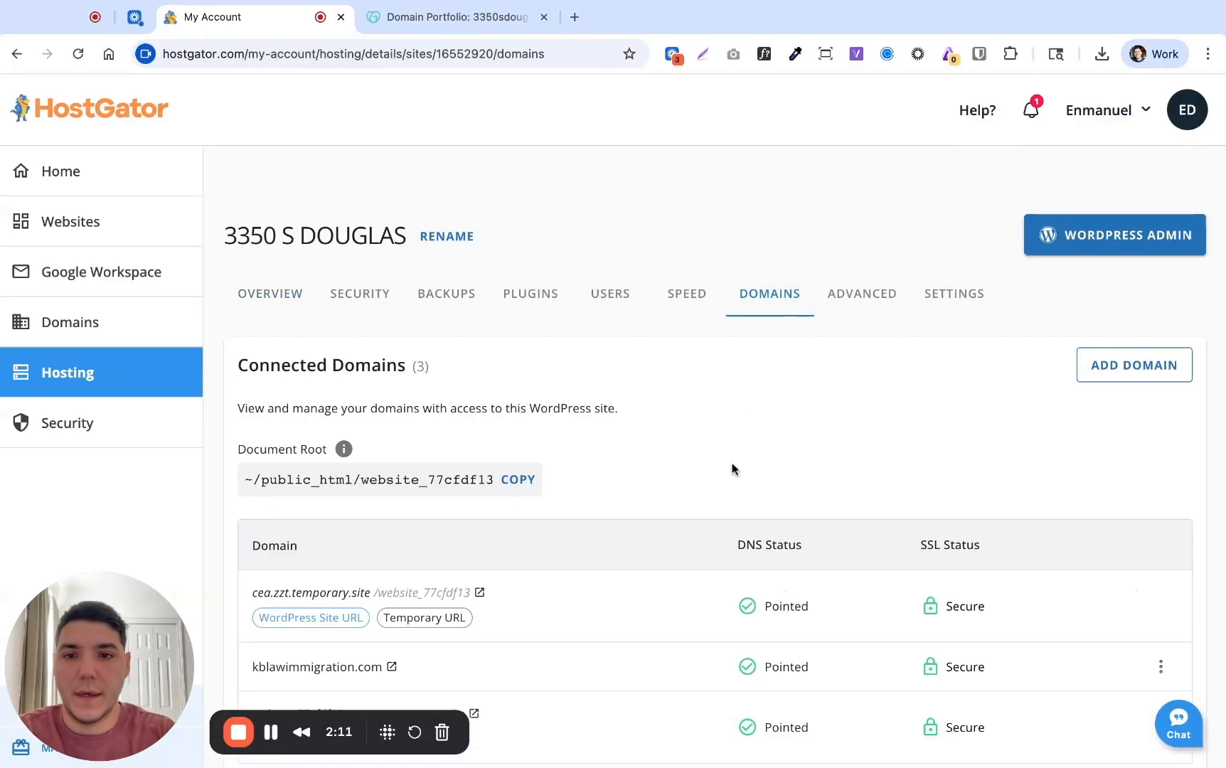
scroll(733, 471, down, 3)
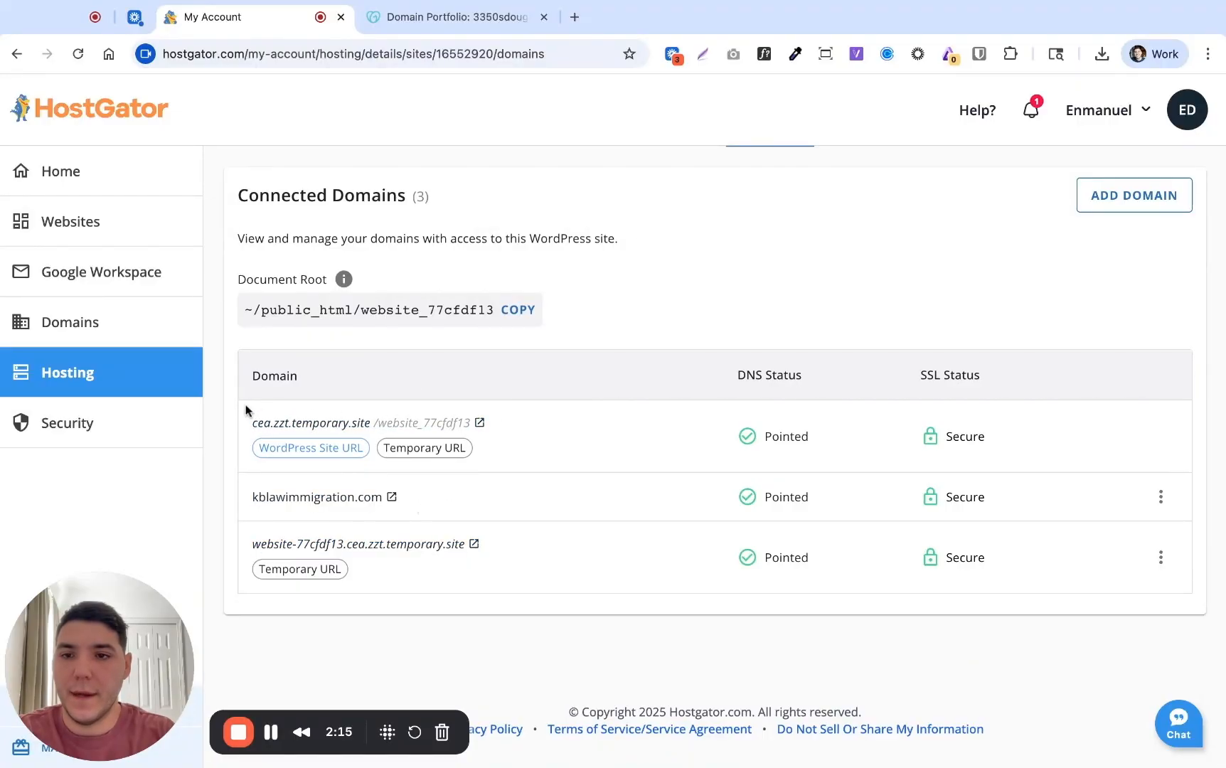
click(423, 424)
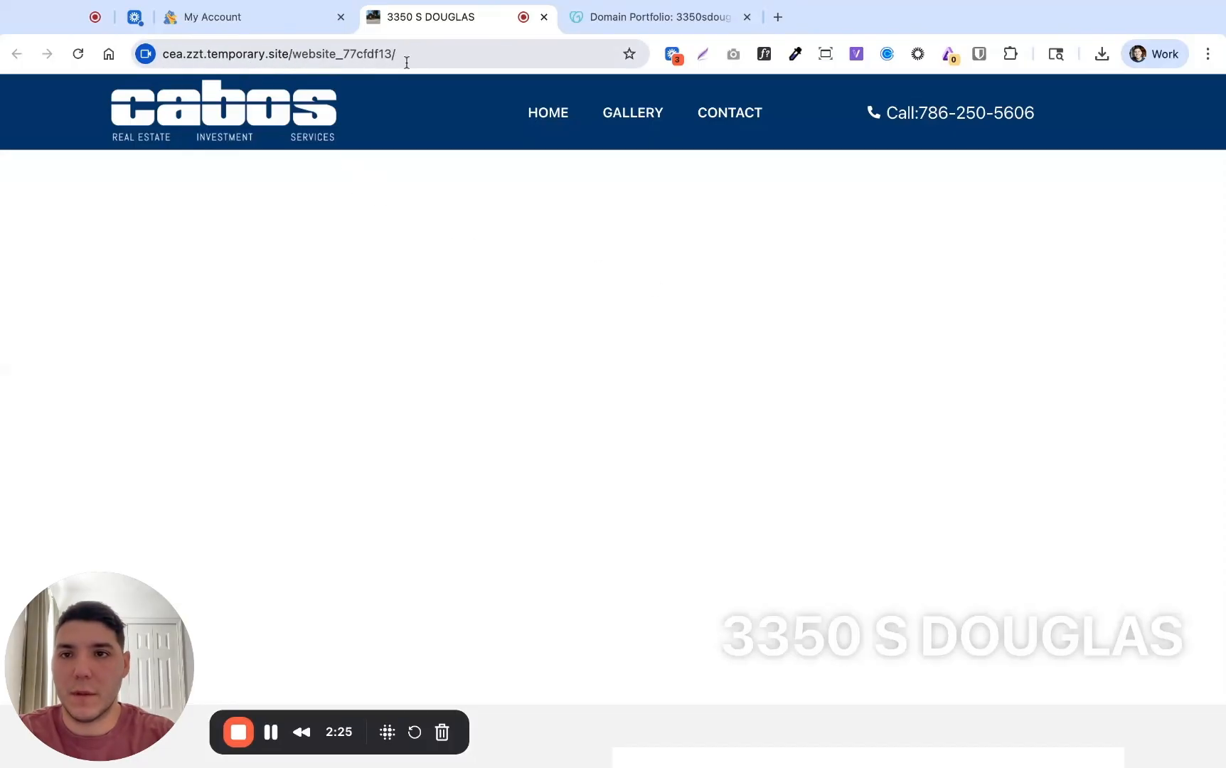
Back on the site's domains list, start adding a domain via ADD DOMAIN
click(295, 22)
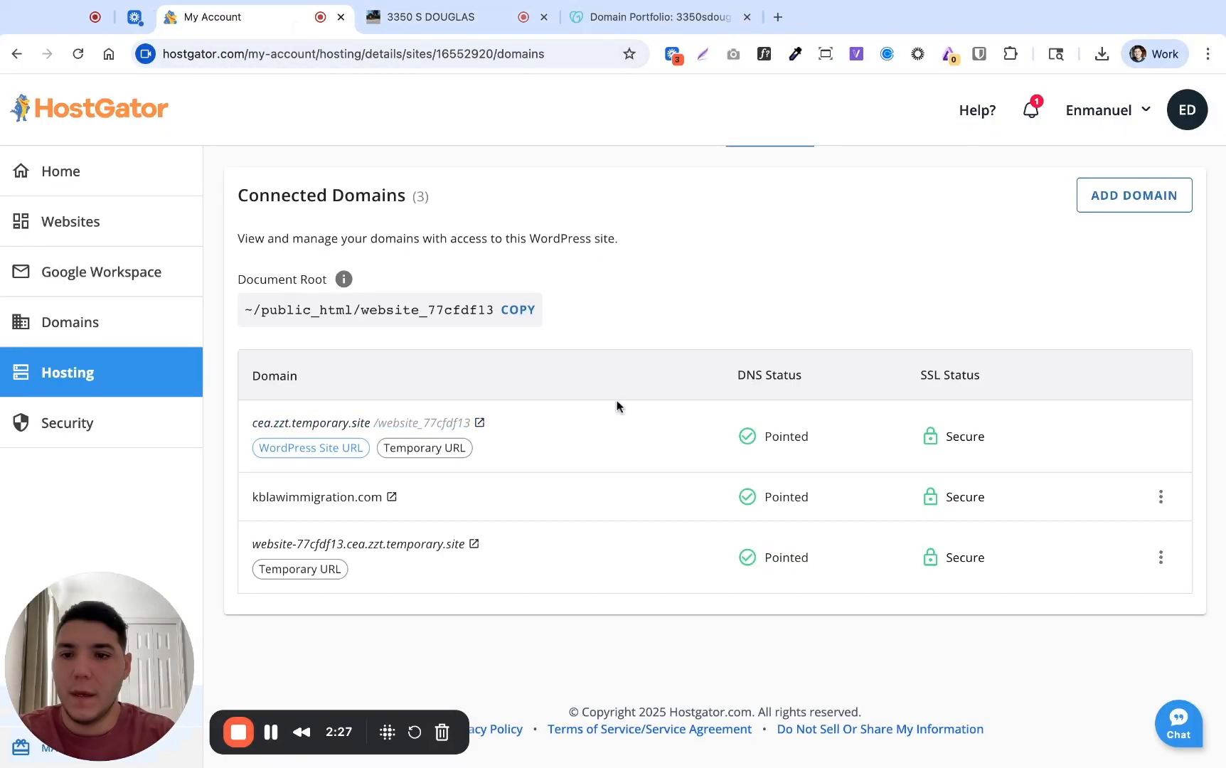
scroll(747, 434, up, 2)
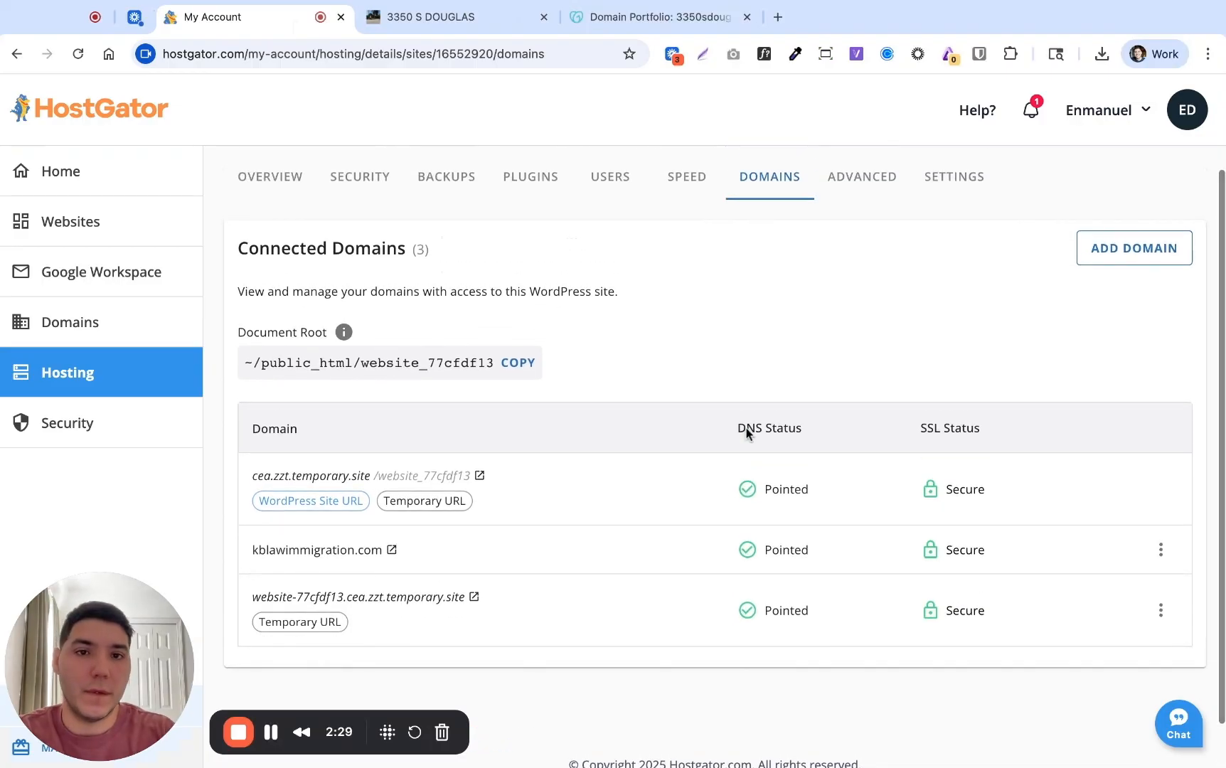
scroll(747, 433, up, 1)
click(1122, 290)
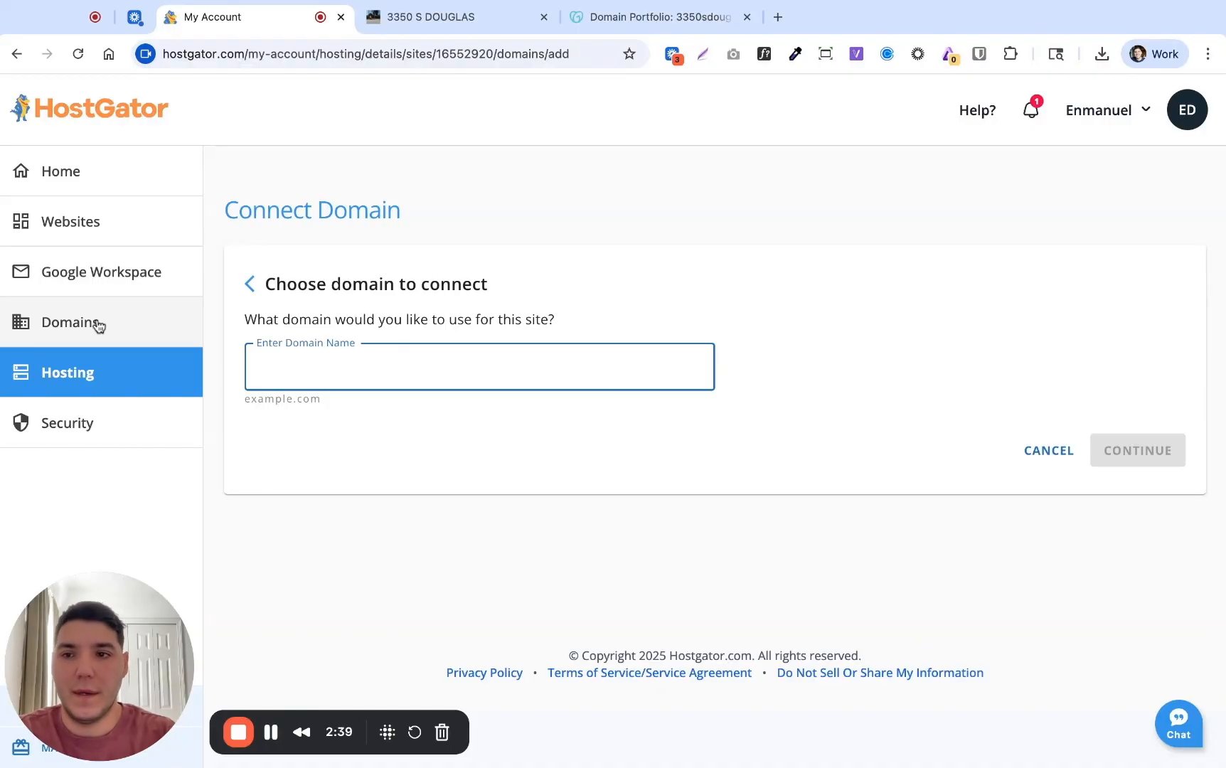
Return to the hosting site list showing 25 sites per page
click(120, 376)
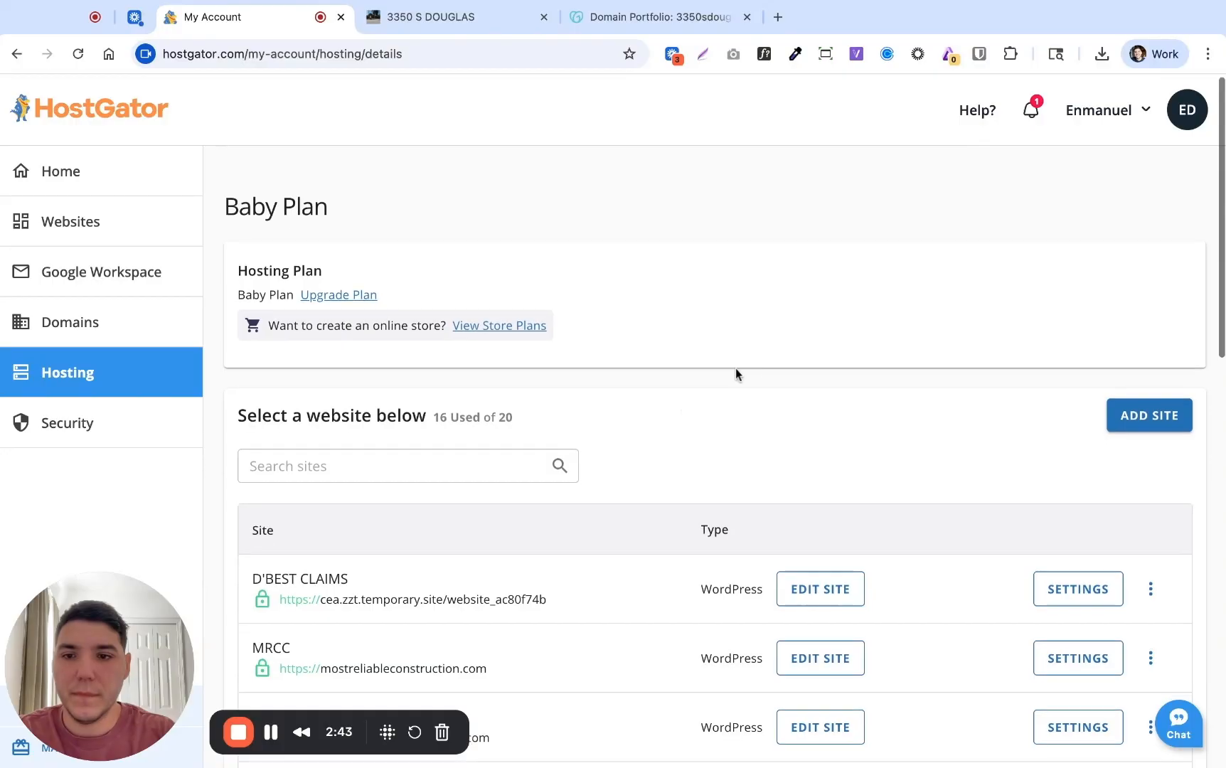
scroll(735, 372, down, 5)
click(273, 578)
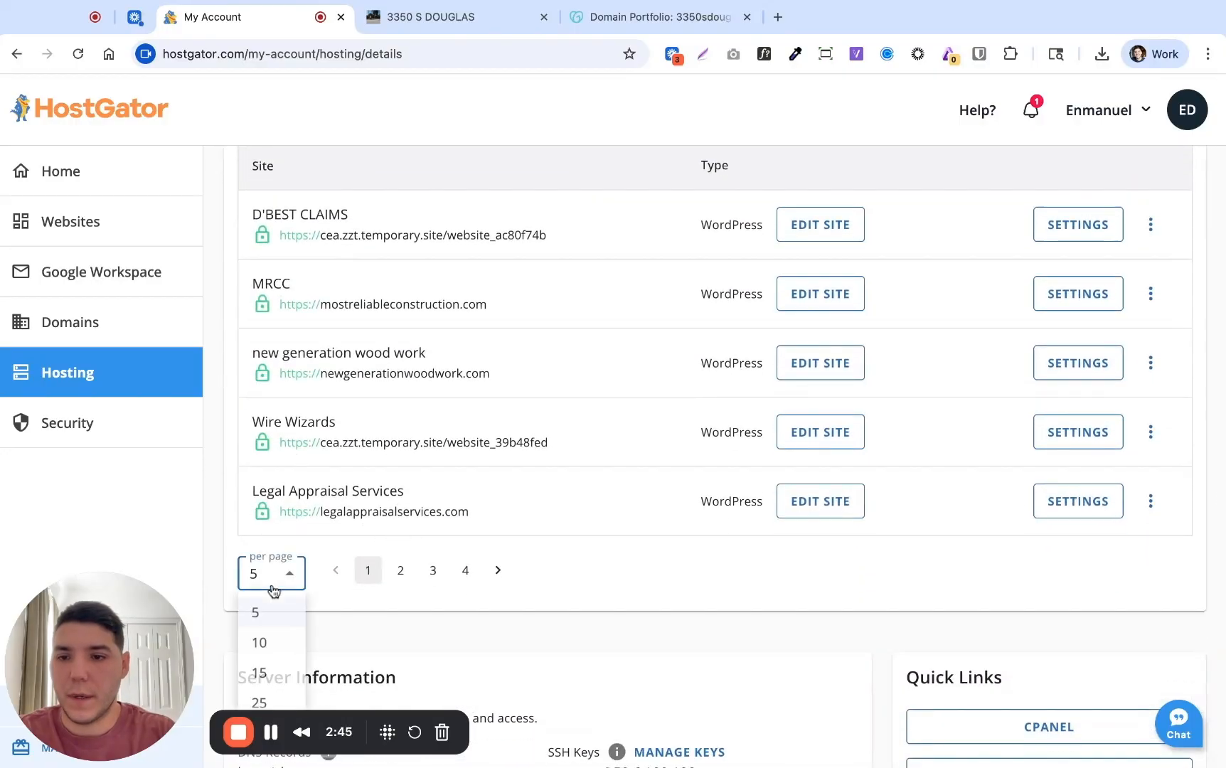
click(263, 705)
scroll(448, 433, up, 2)
scroll(448, 433, up, 3)
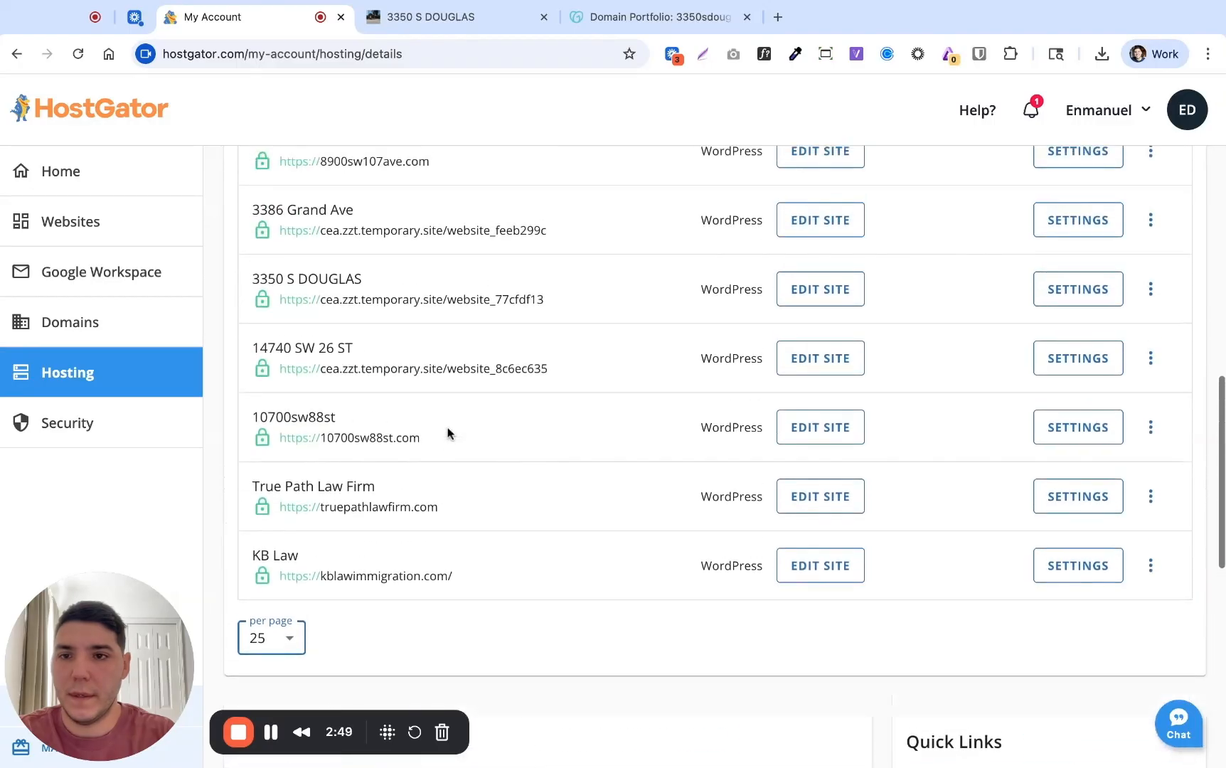
click(436, 383)
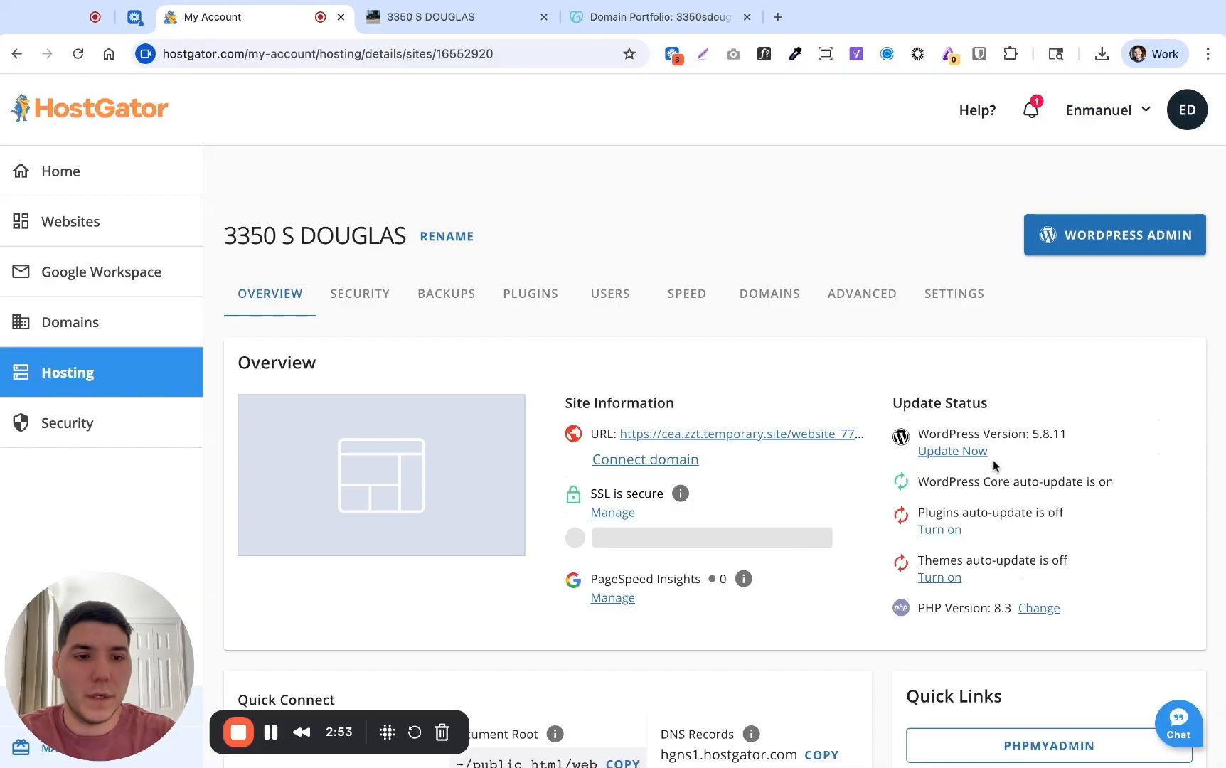
scroll(994, 466, down, 3)
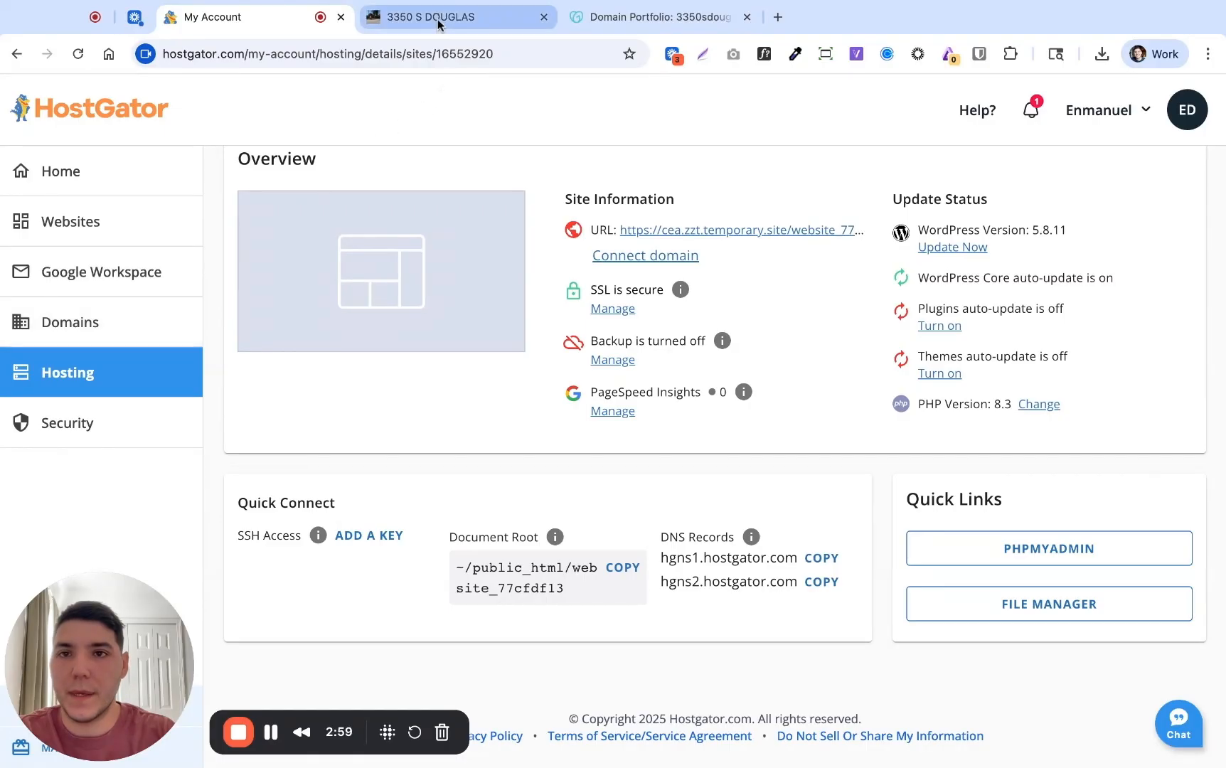
click(105, 322)
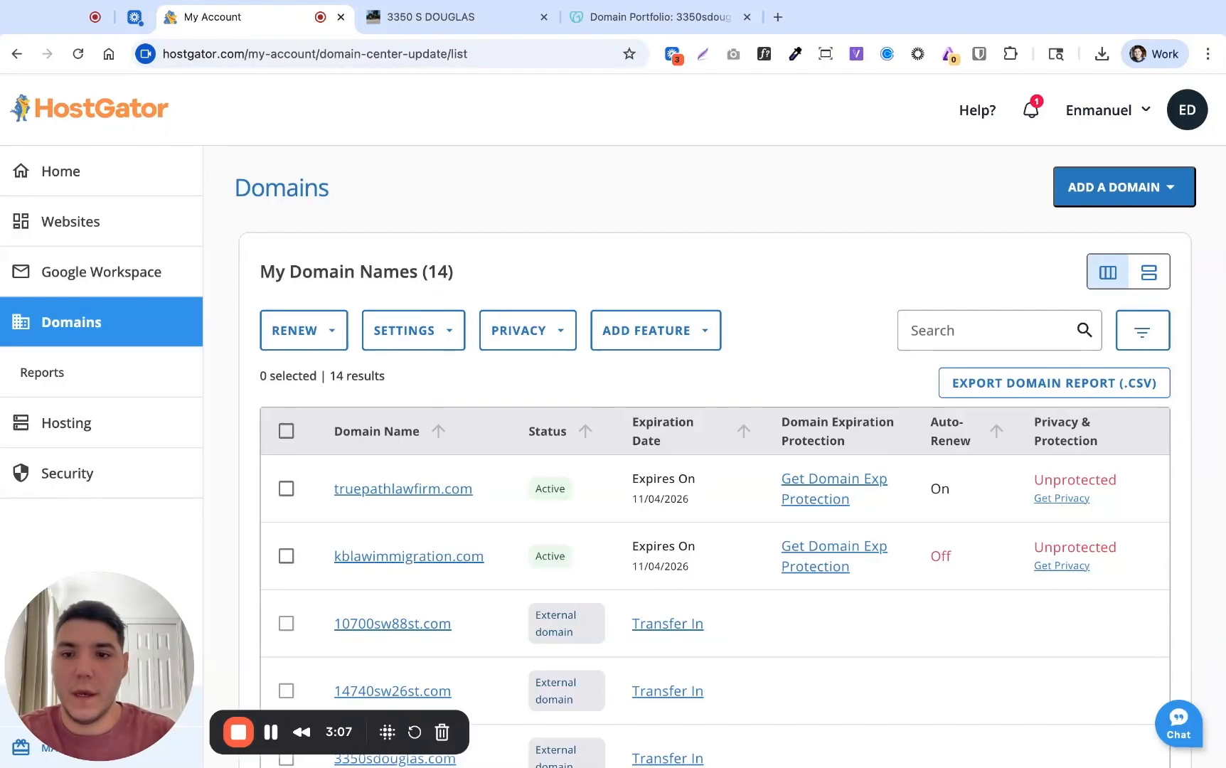
scroll(736, 588, down, 6)
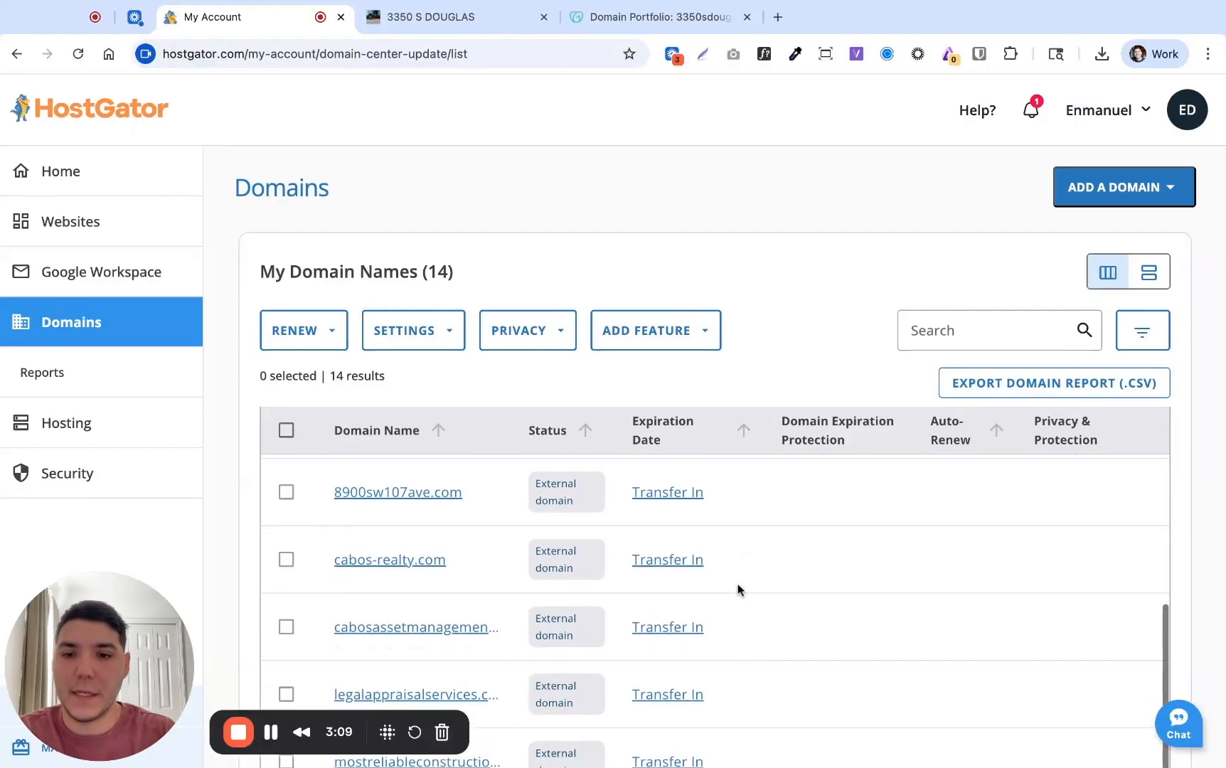
scroll(725, 589, down, 3)
scroll(782, 306, down, 4)
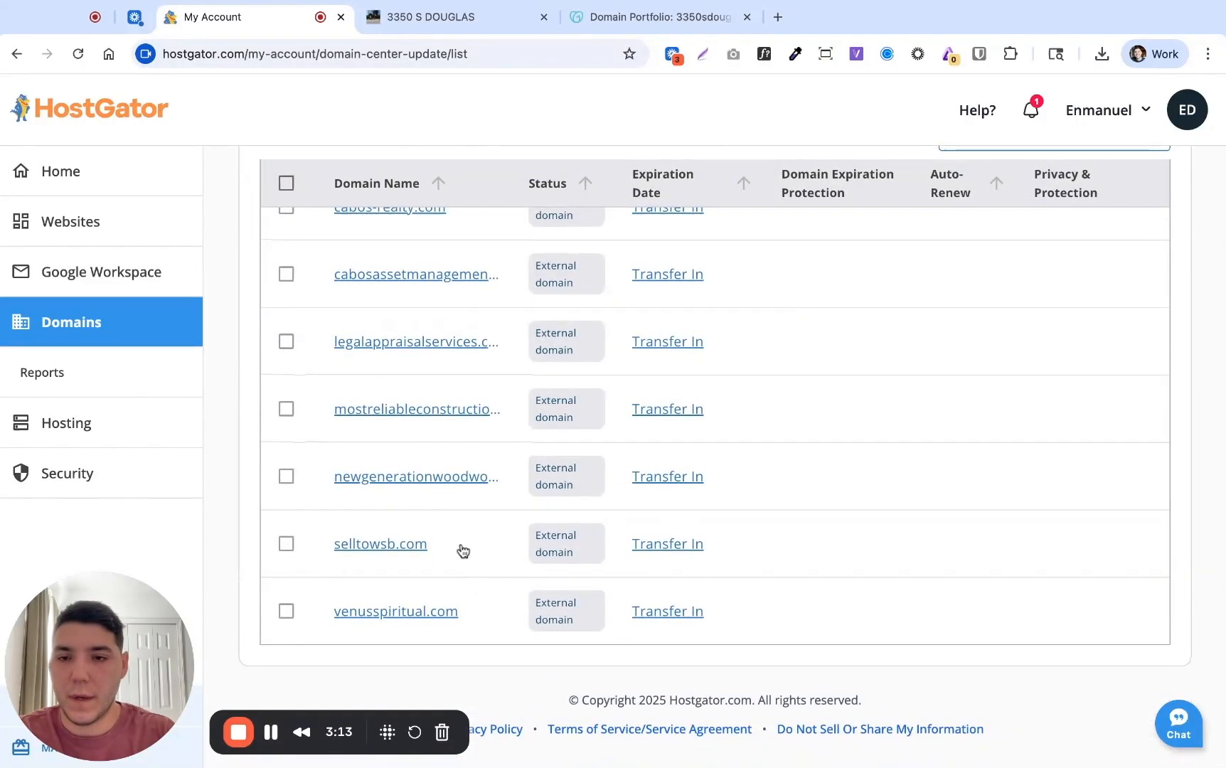
scroll(463, 551, up, 1)
scroll(463, 551, up, 2)
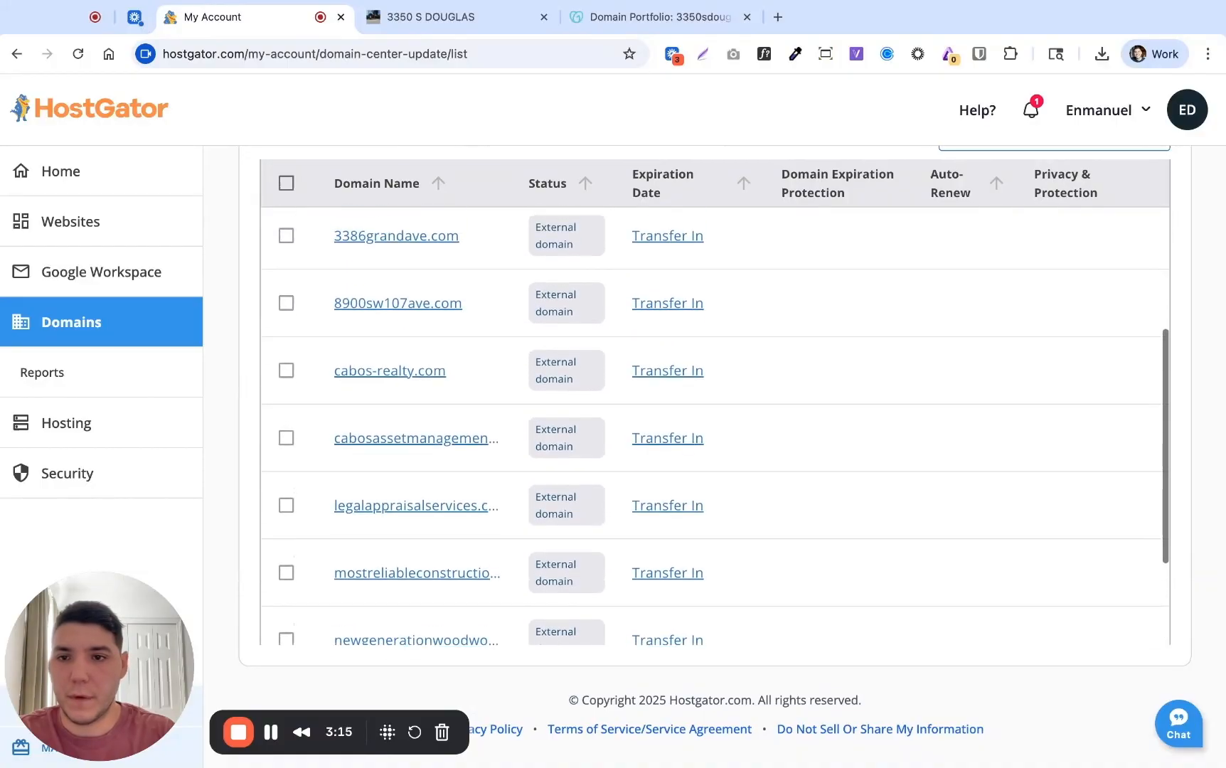
scroll(411, 360, up, 2)
scroll(412, 360, up, 1)
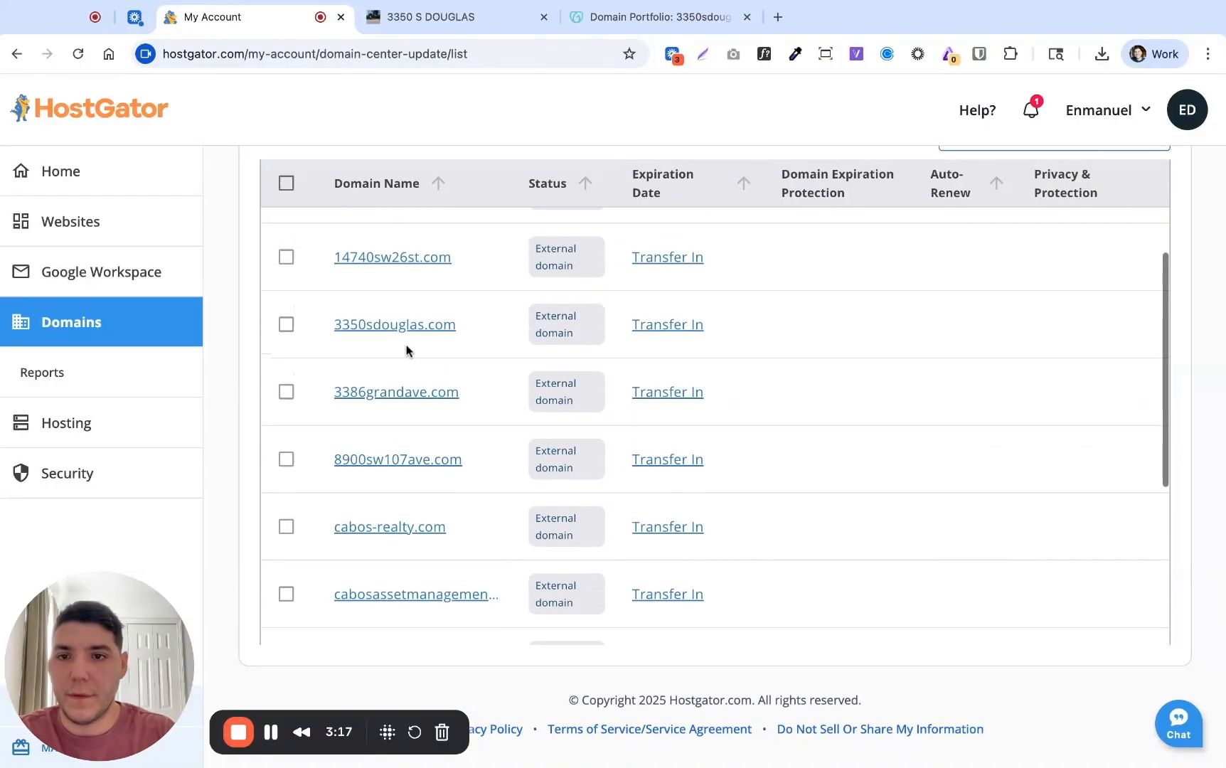
click(395, 325)
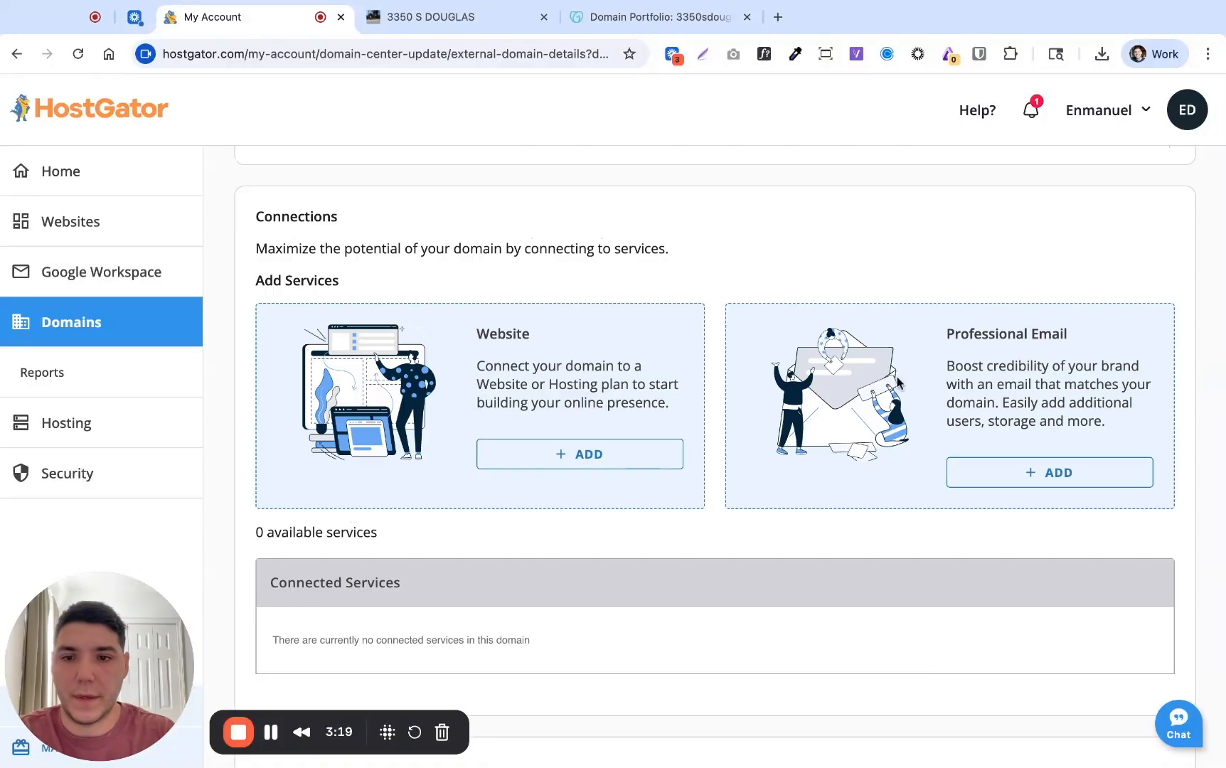
Delete the @ and www A records pointing to 208.91.197.13, the under construction page
scroll(898, 383, down, 12)
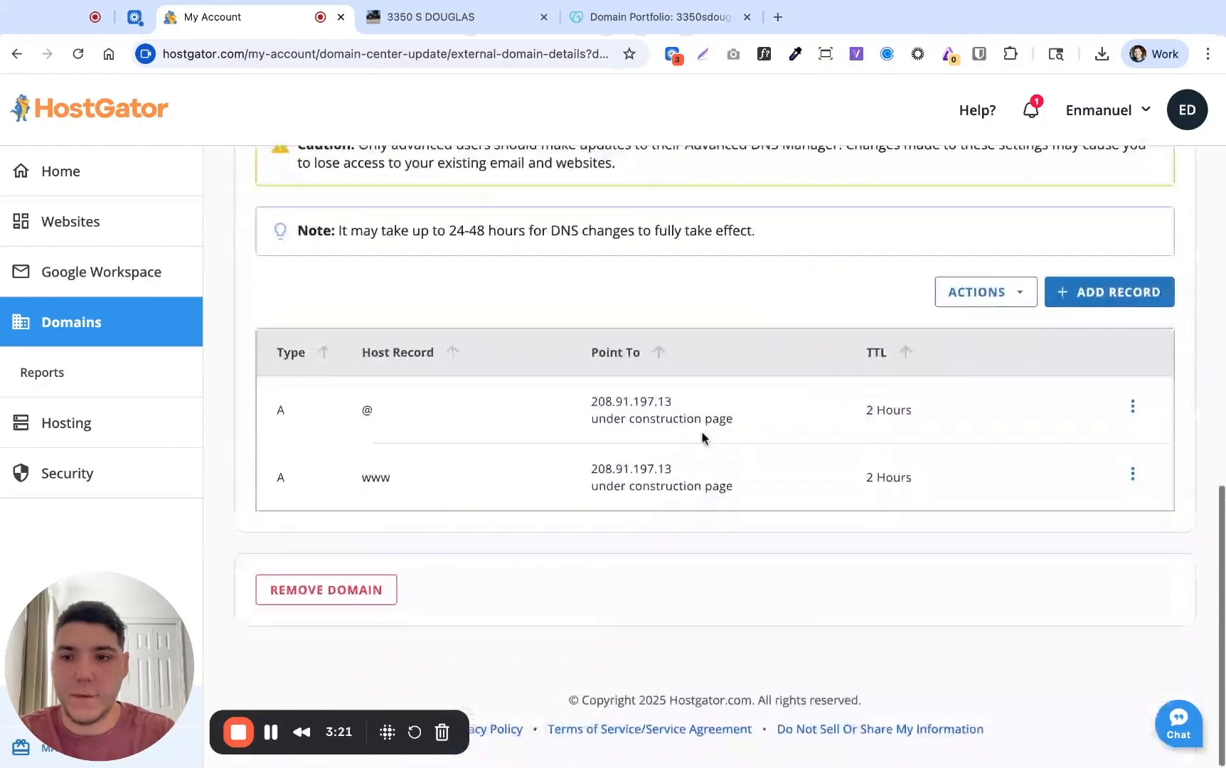
drag(590, 404, 630, 421)
drag(598, 486, 651, 487)
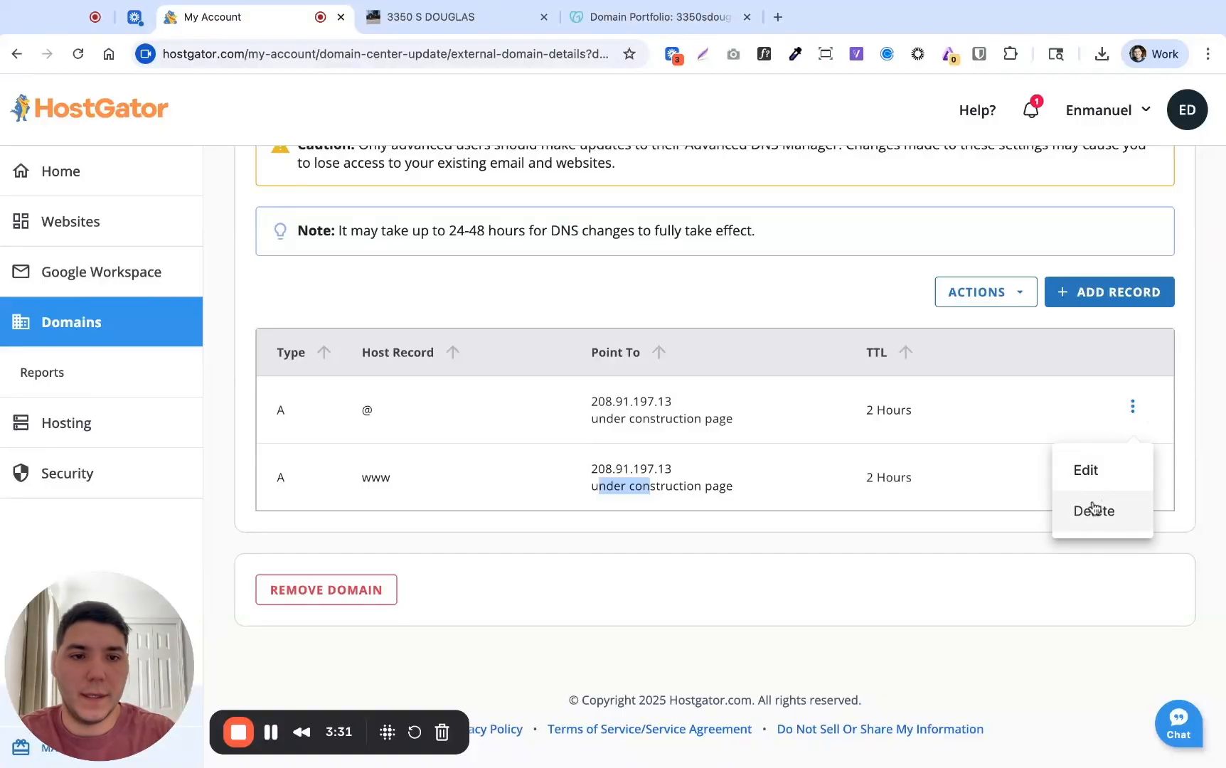
click(1094, 510)
click(784, 526)
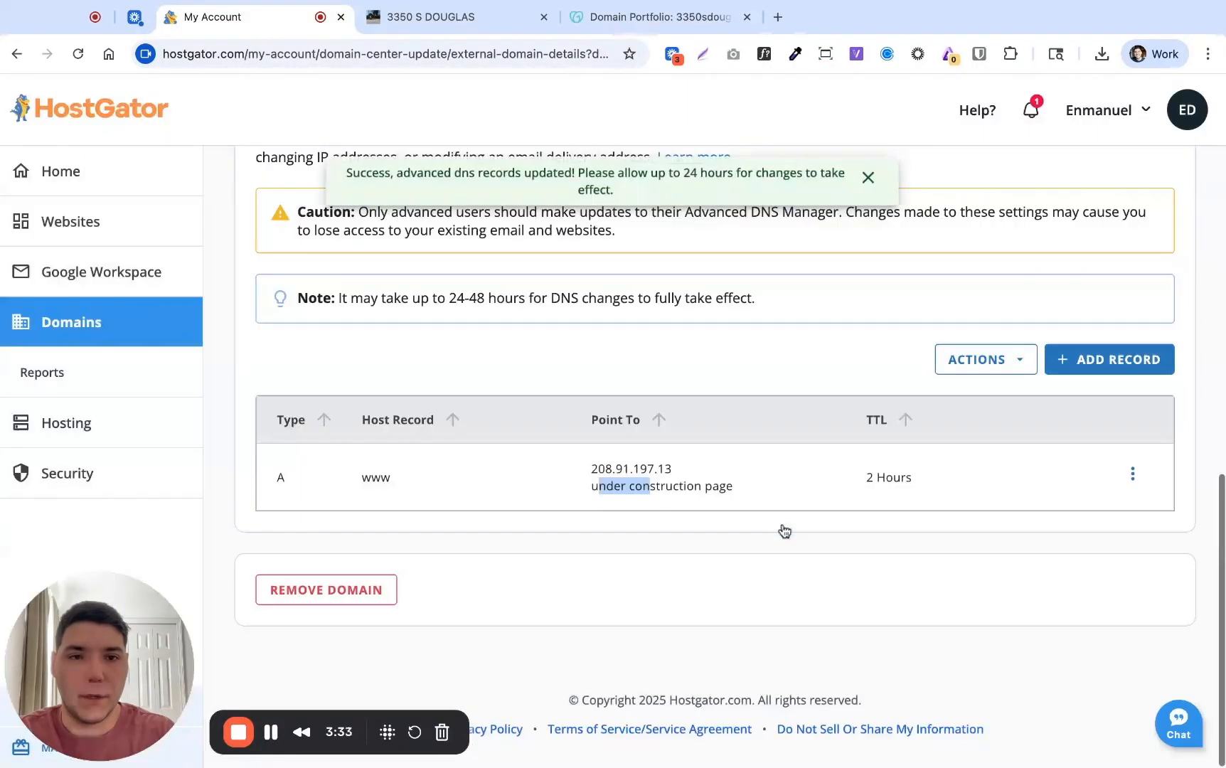
click(1133, 474)
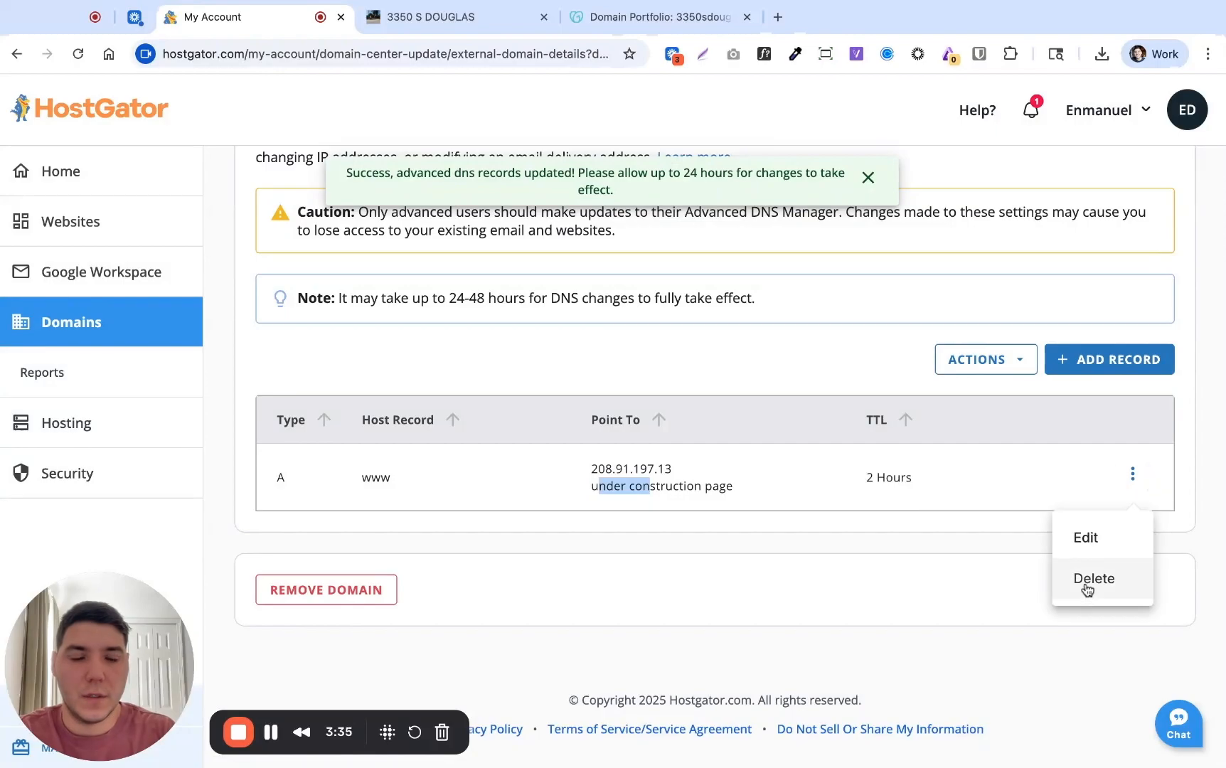
click(1090, 580)
click(809, 528)
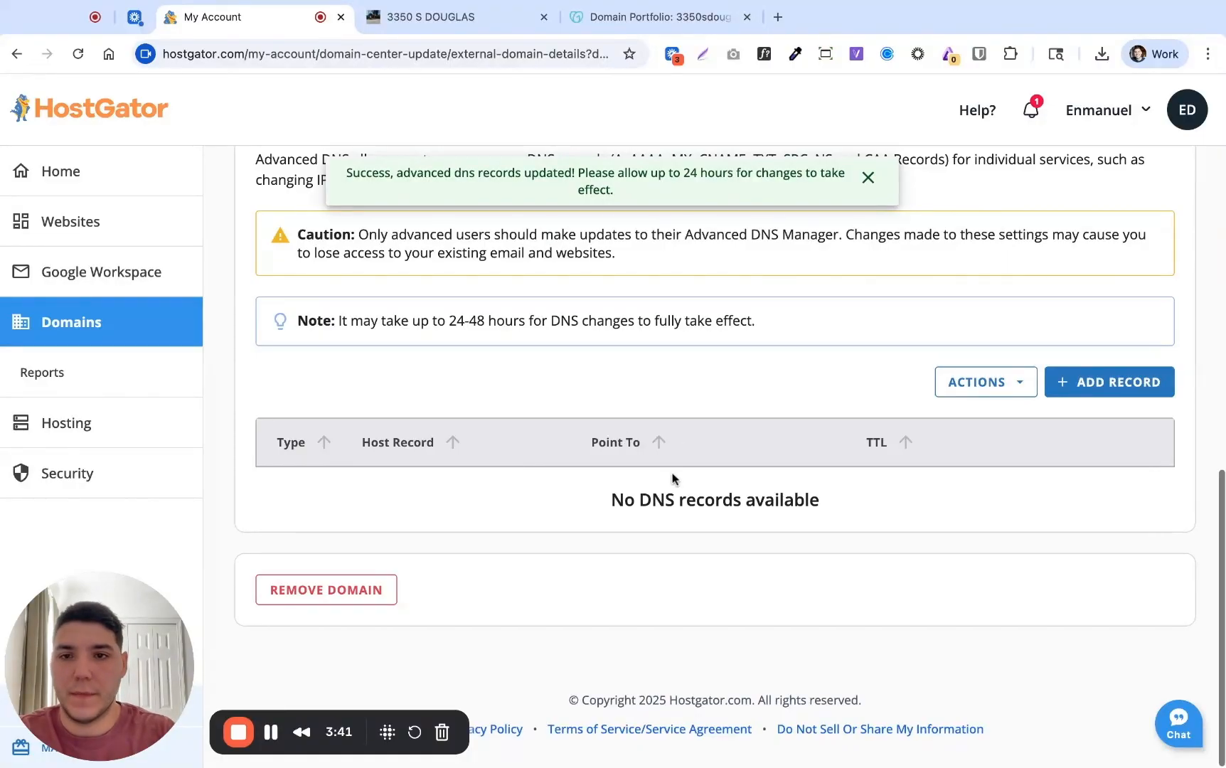
scroll(674, 478, up, 15)
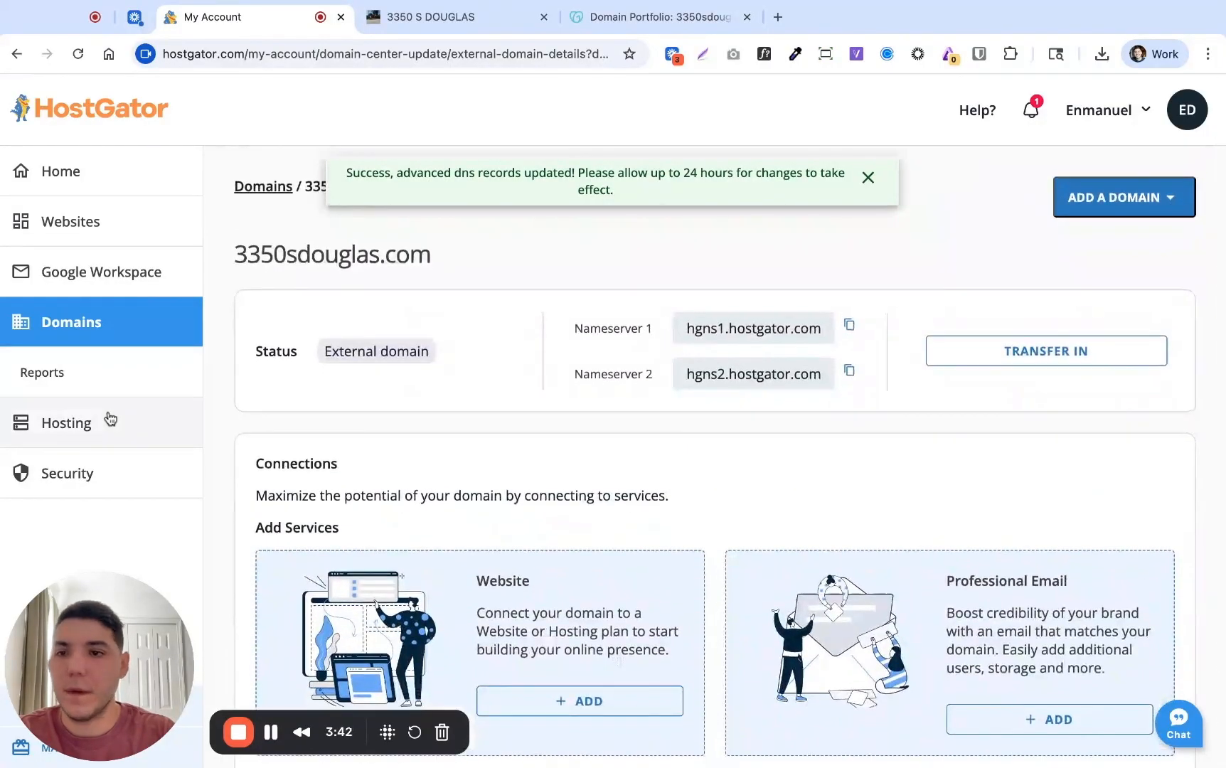
Show the hosting plan's site list at 25 sites per page
click(108, 420)
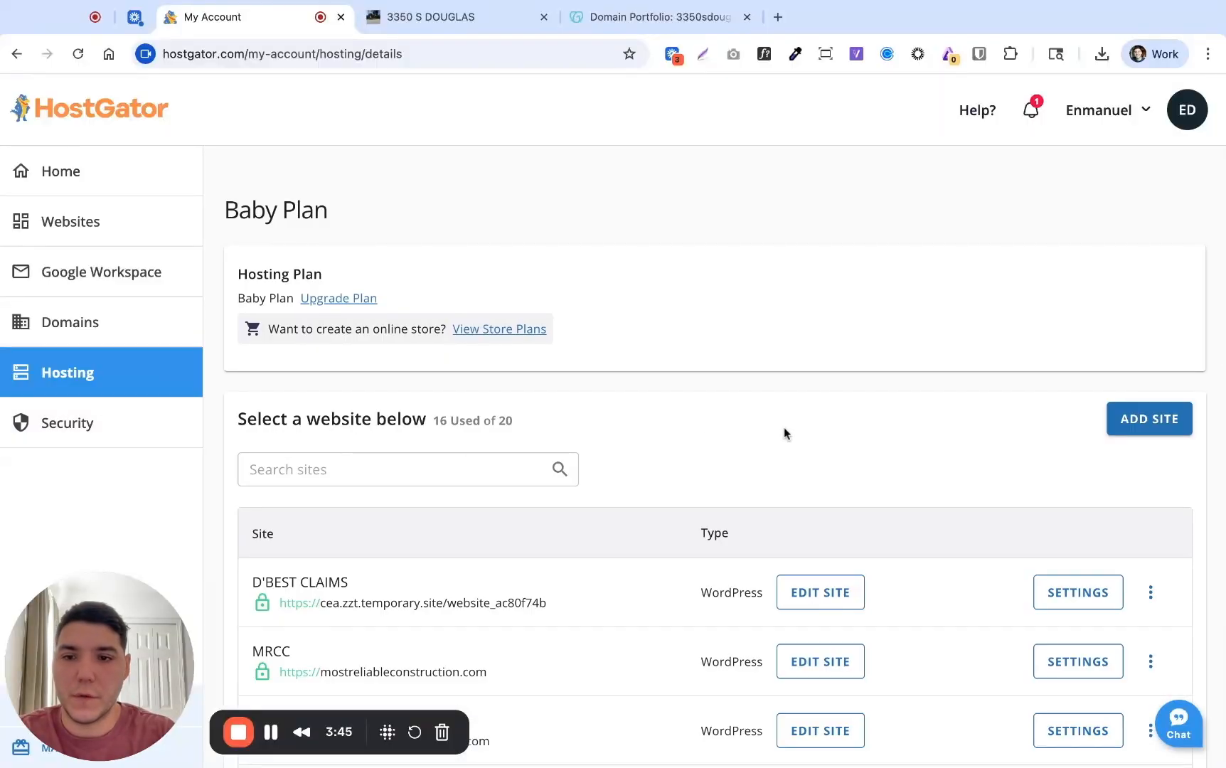
scroll(787, 432, down, 8)
click(294, 417)
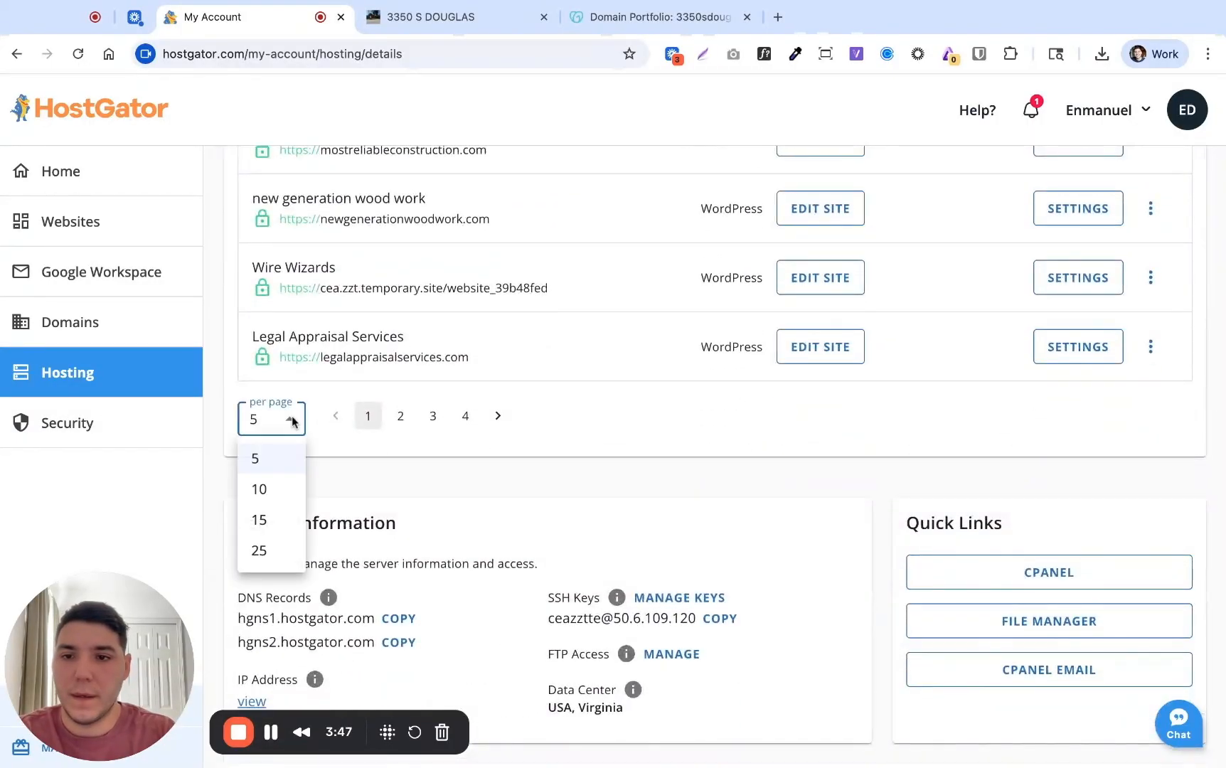
click(264, 550)
scroll(508, 425, up, 5)
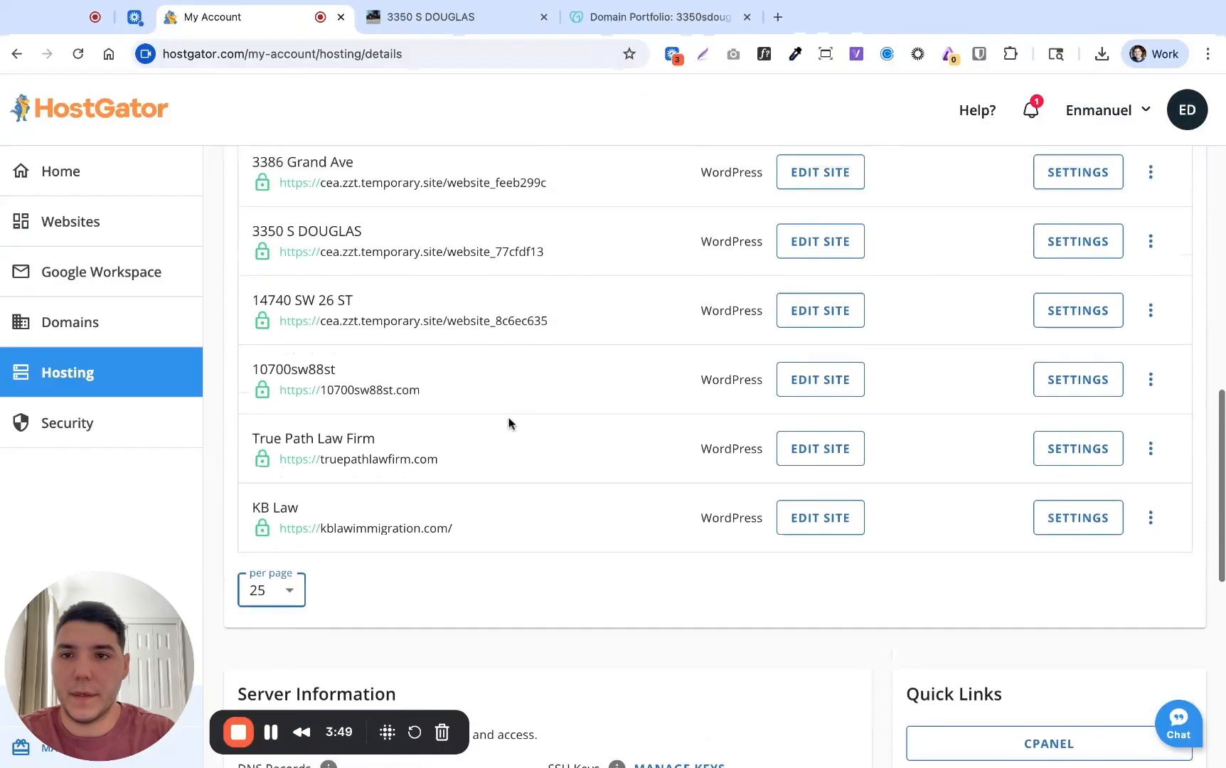
click(474, 365)
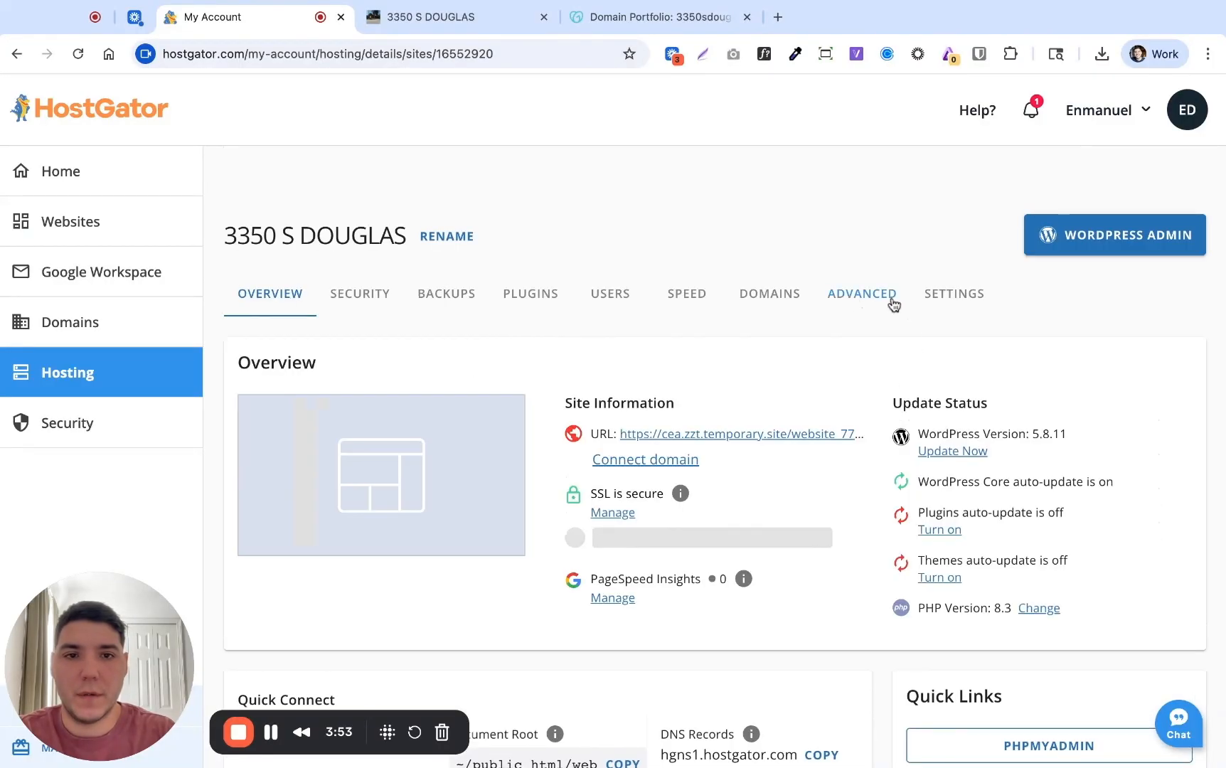
click(868, 299)
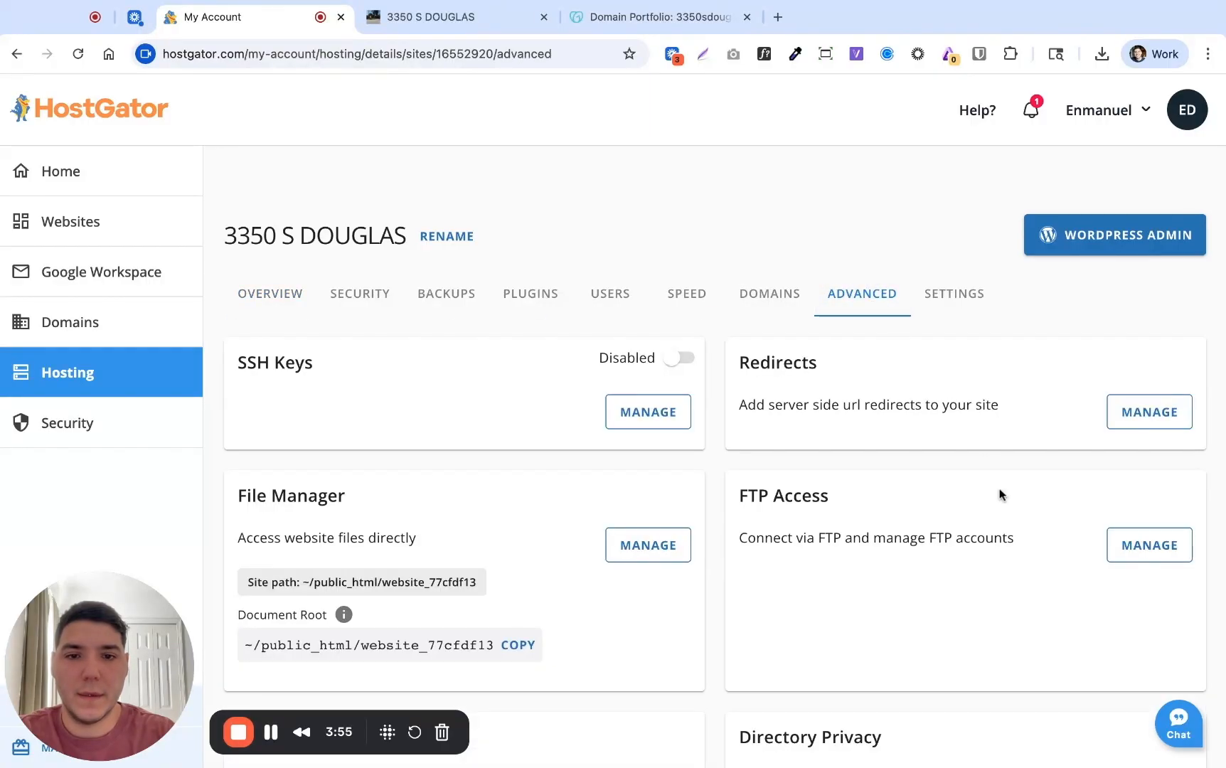
scroll(1000, 496, down, 4)
scroll(1000, 495, down, 9)
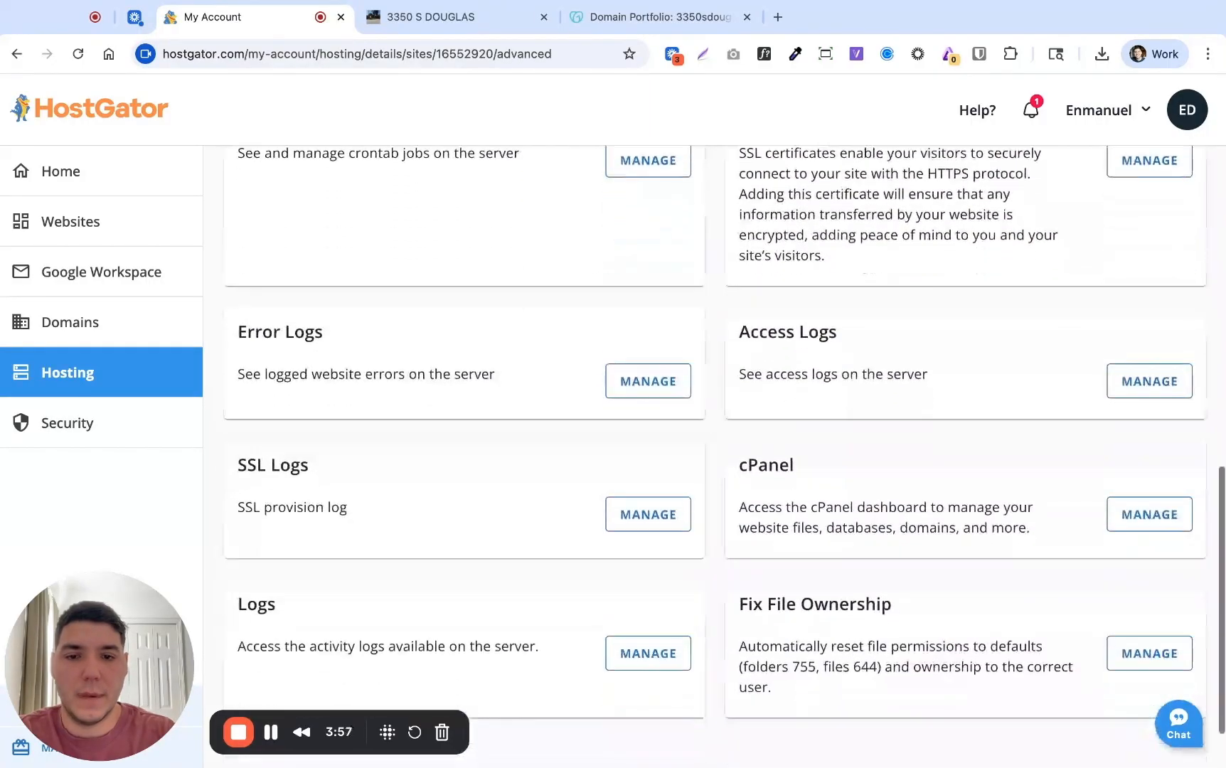
click(1124, 495)
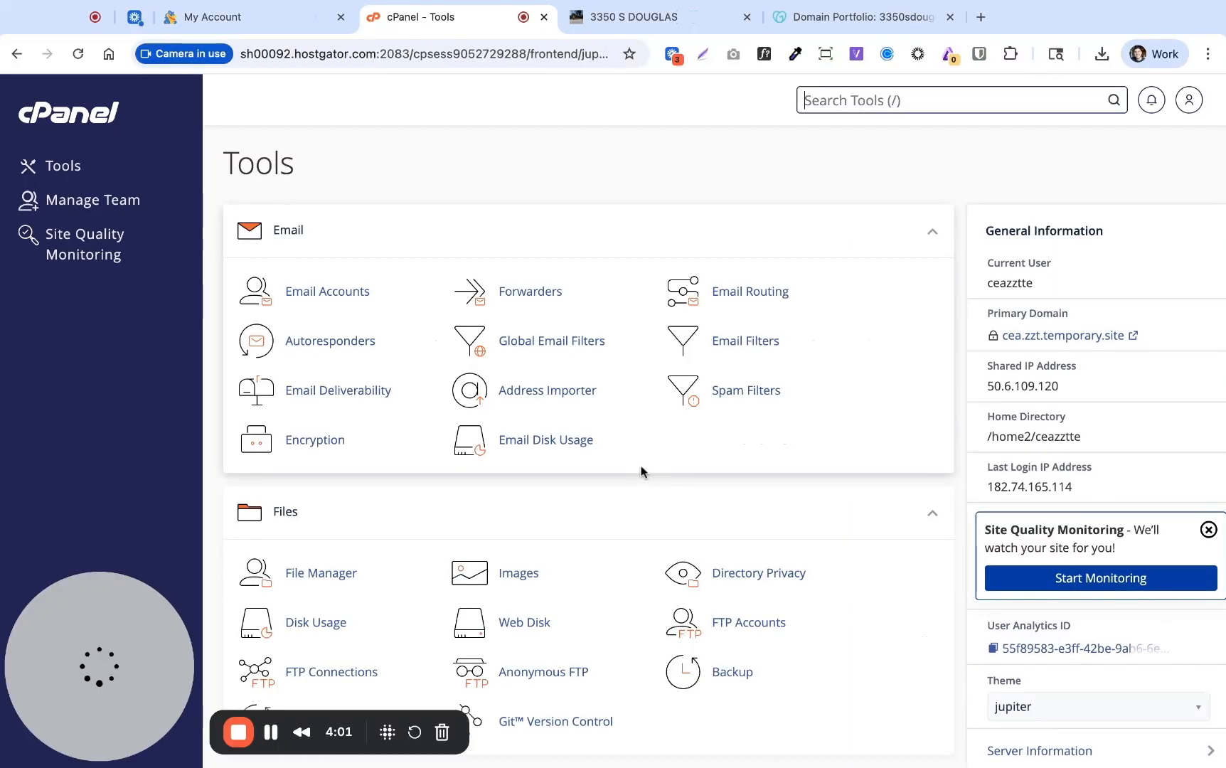
Go to cPanel's Domains page and open the Create A New Domain form
scroll(642, 471, down, 5)
scroll(642, 471, down, 2)
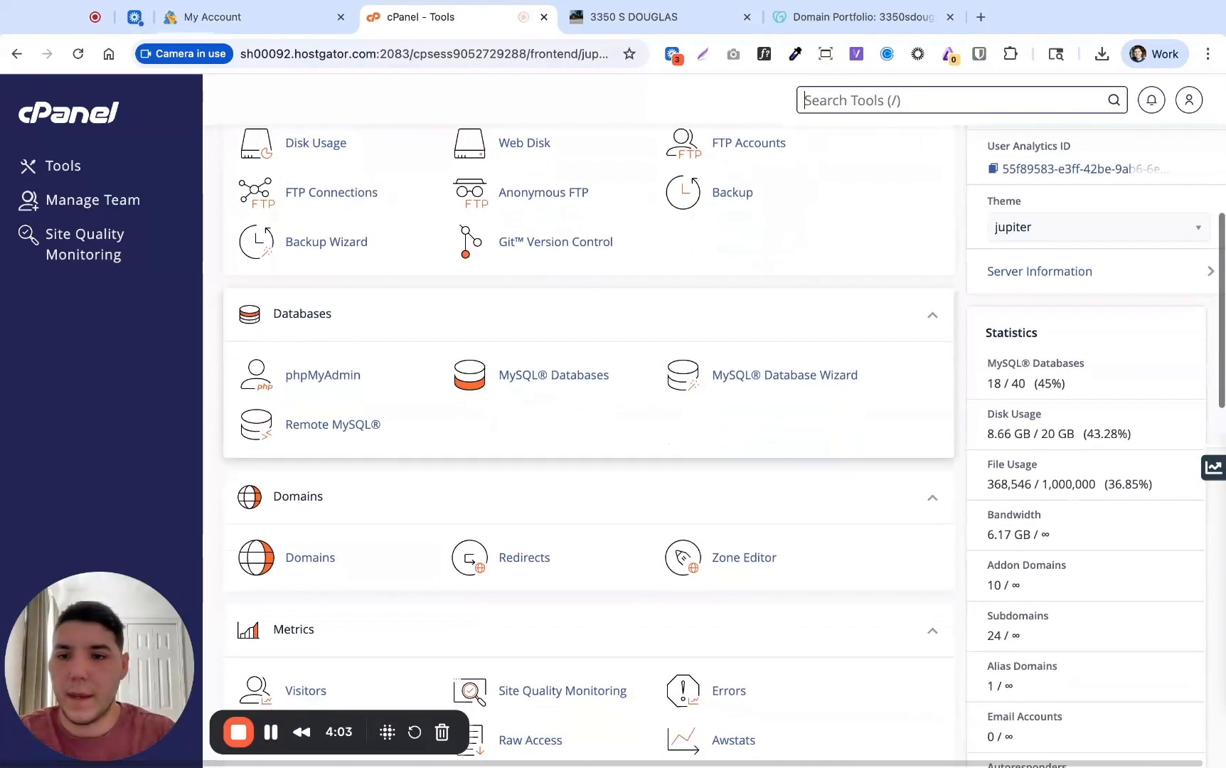
click(313, 514)
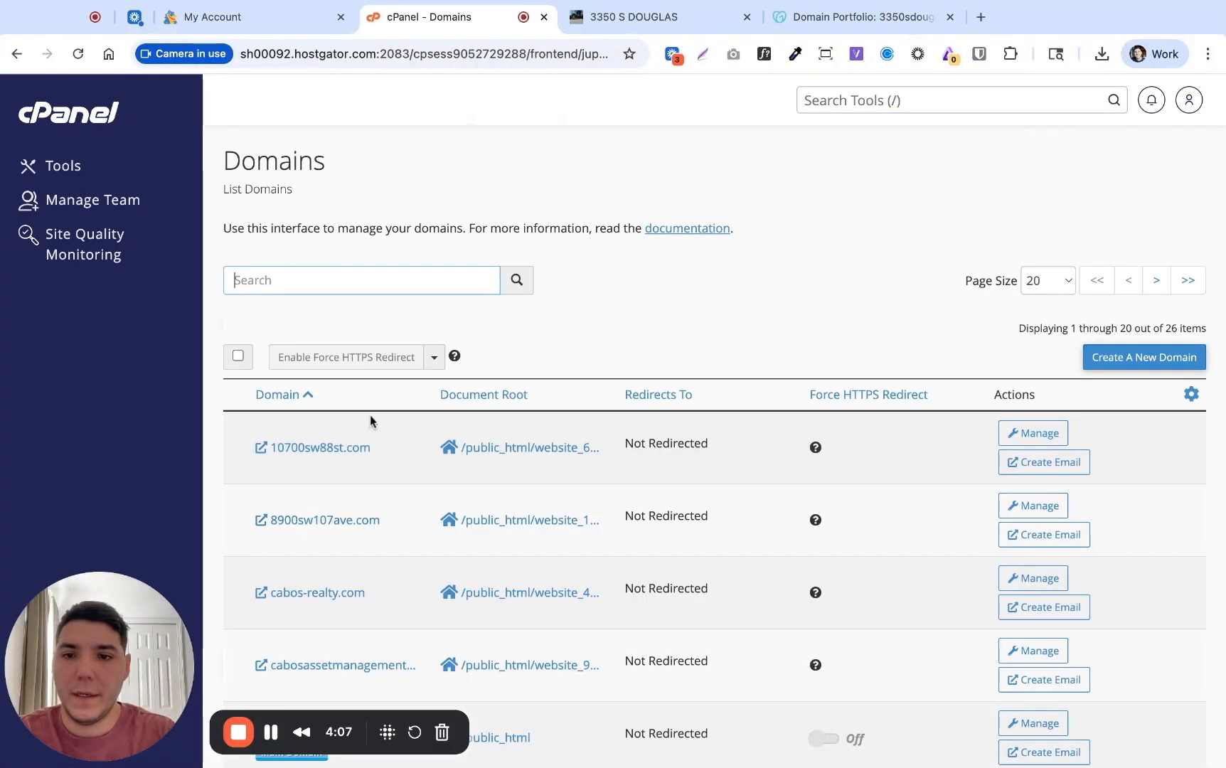
scroll(368, 616, down, 2)
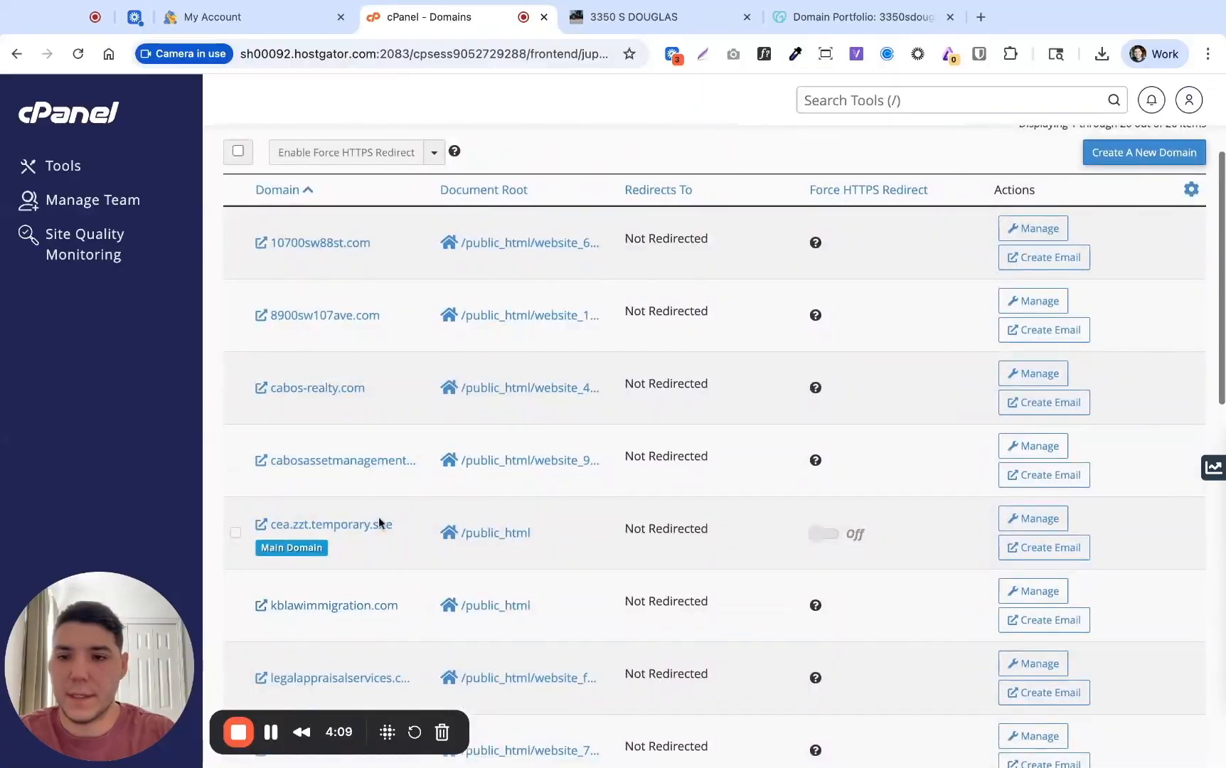
scroll(369, 345, down, 2)
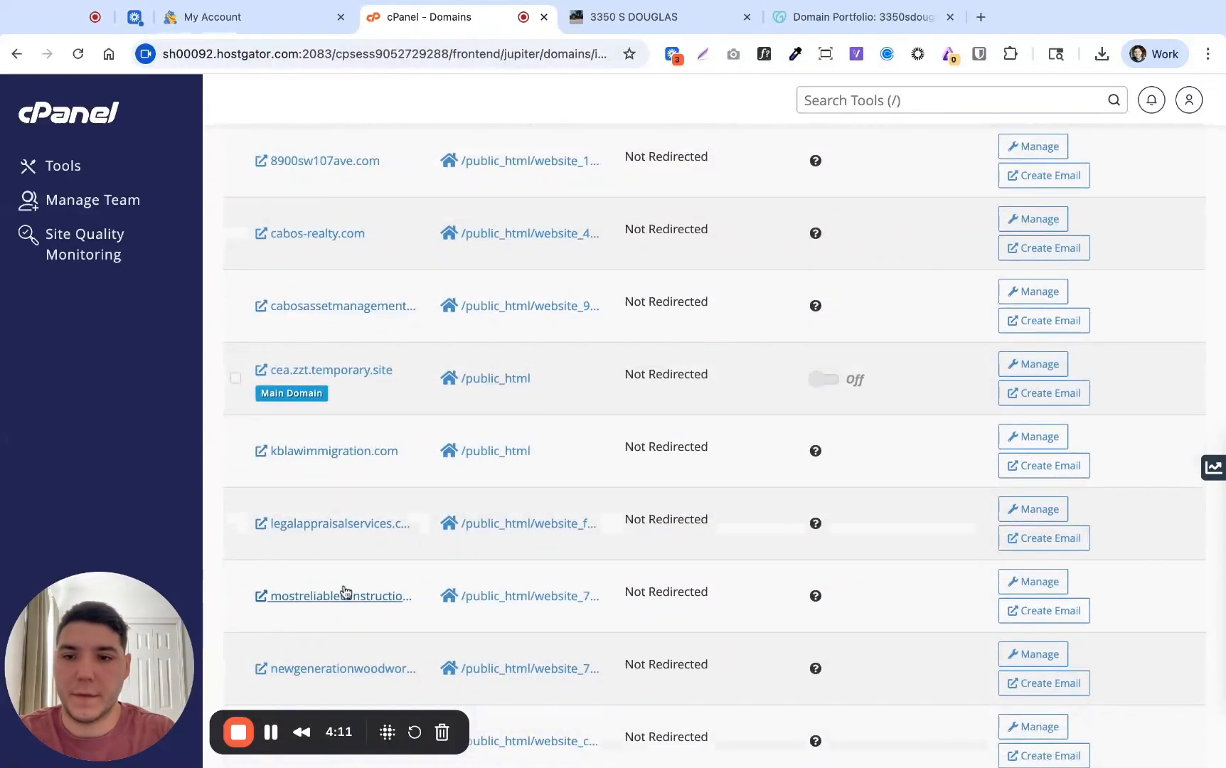
scroll(343, 591, up, 4)
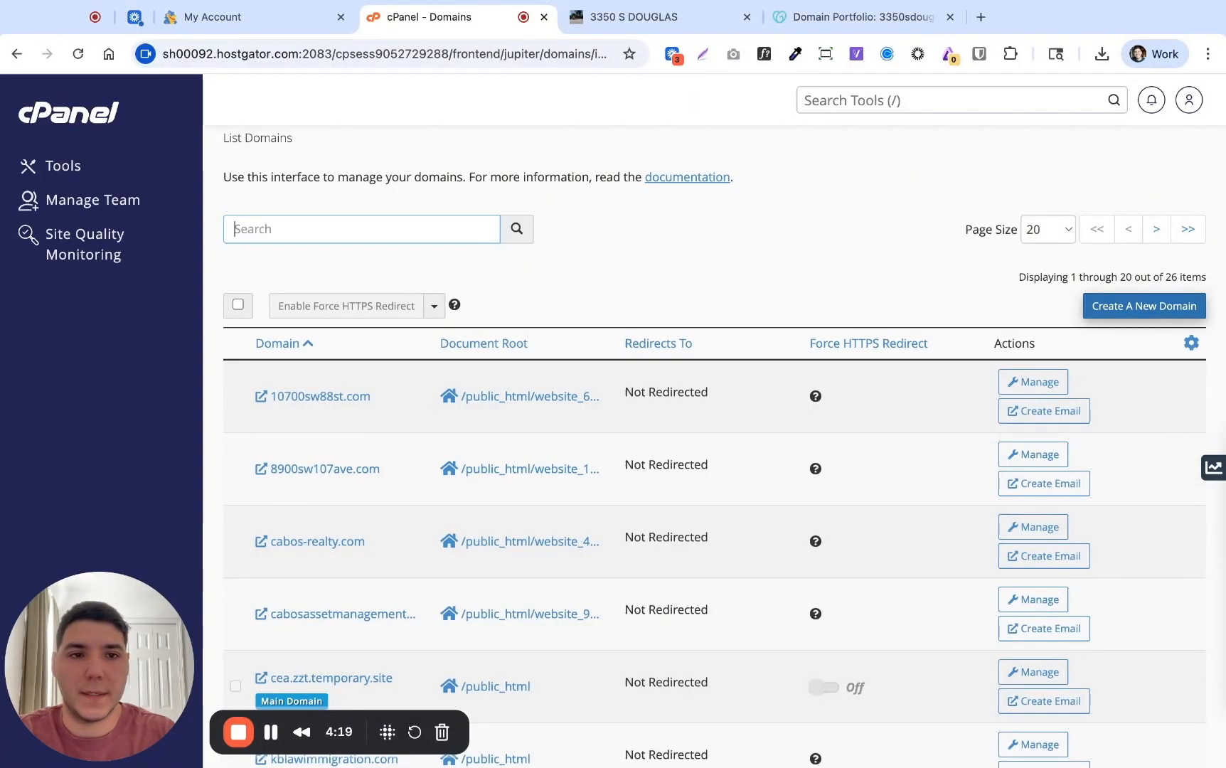
click(1144, 306)
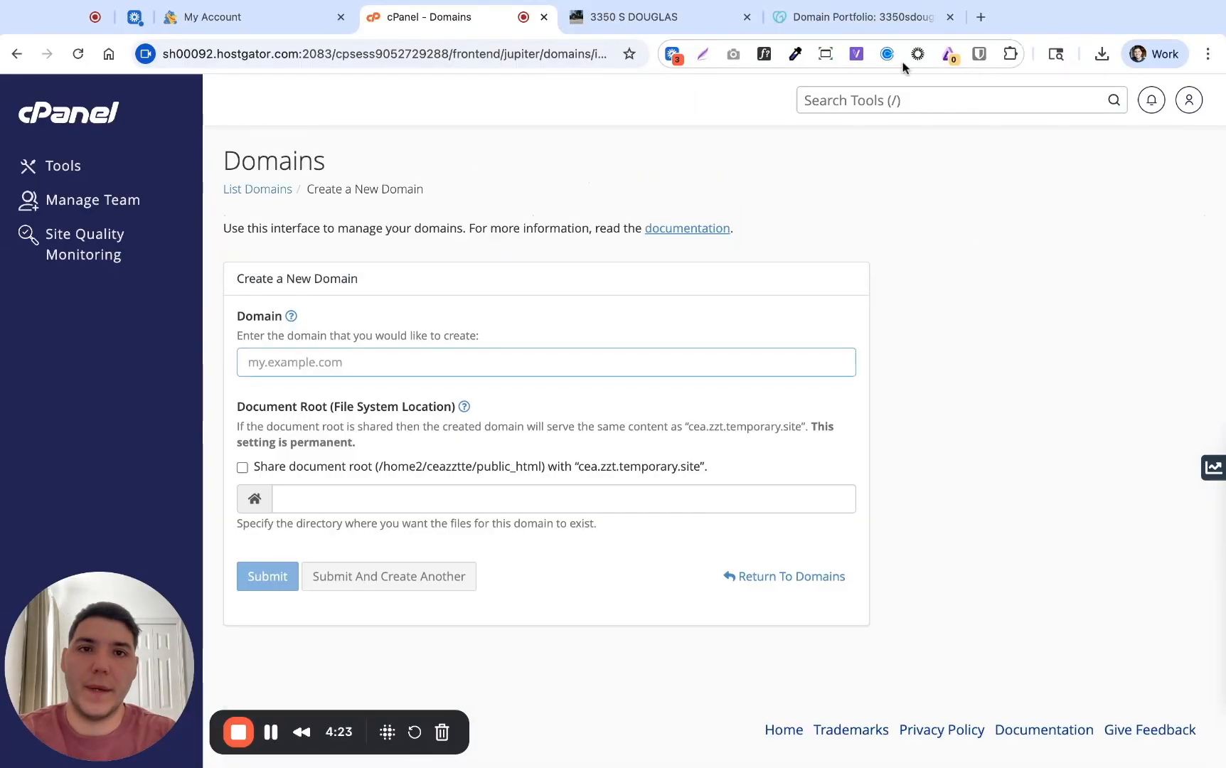
click(874, 18)
drag(516, 198, 302, 197)
key(super+c)
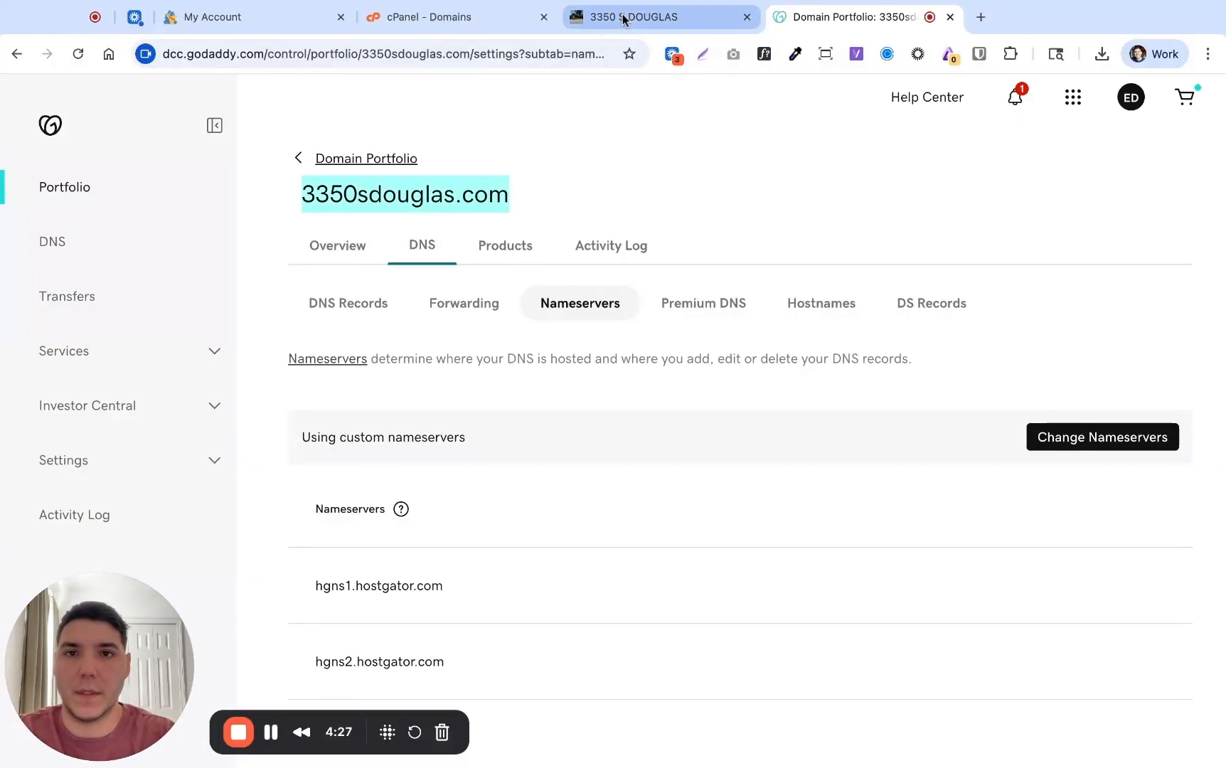
click(747, 17)
click(483, 18)
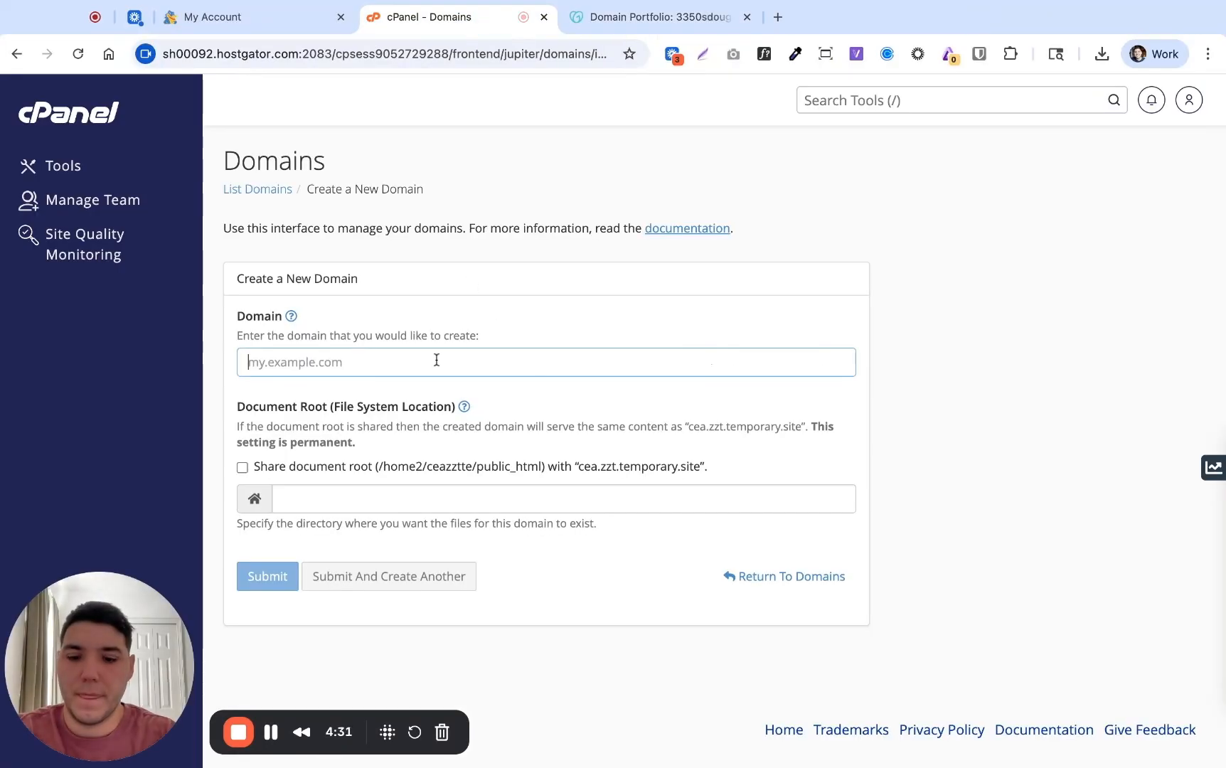
key(super+v)
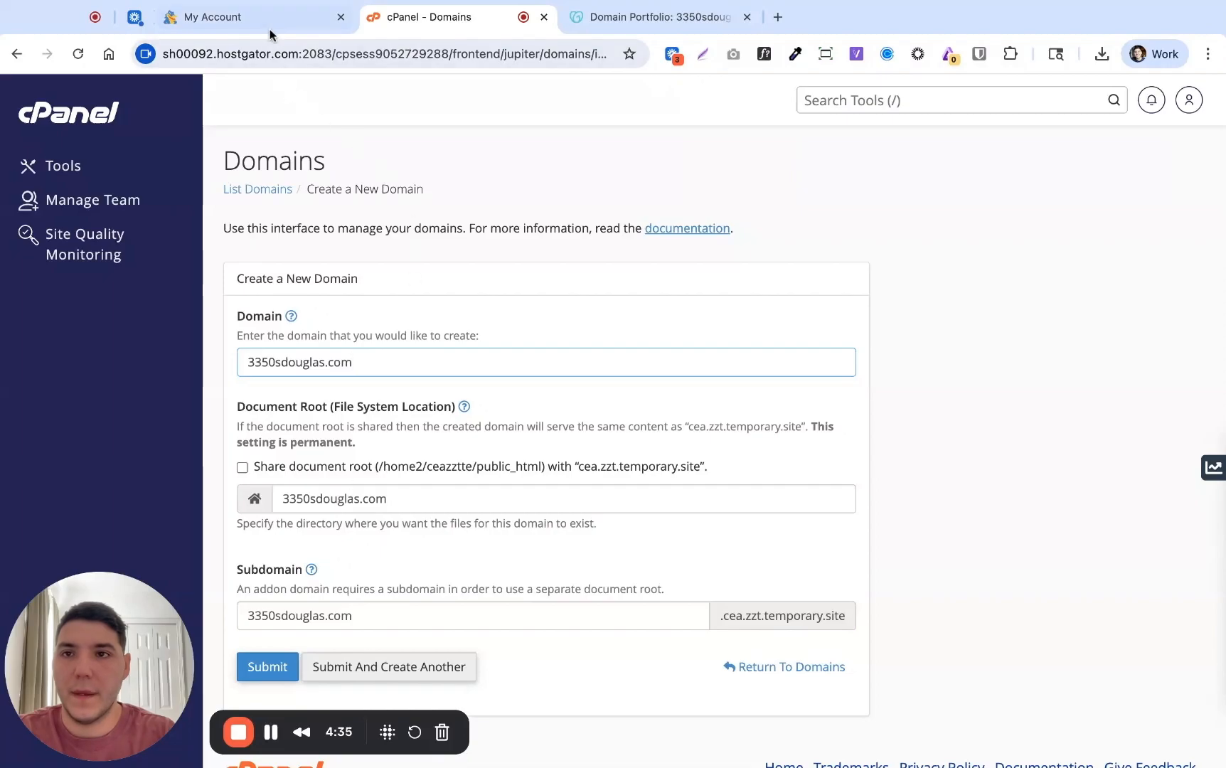
Copy the document root path ~/public_html/website_77cfdf13 from the HostGator Advanced settings
click(240, 25)
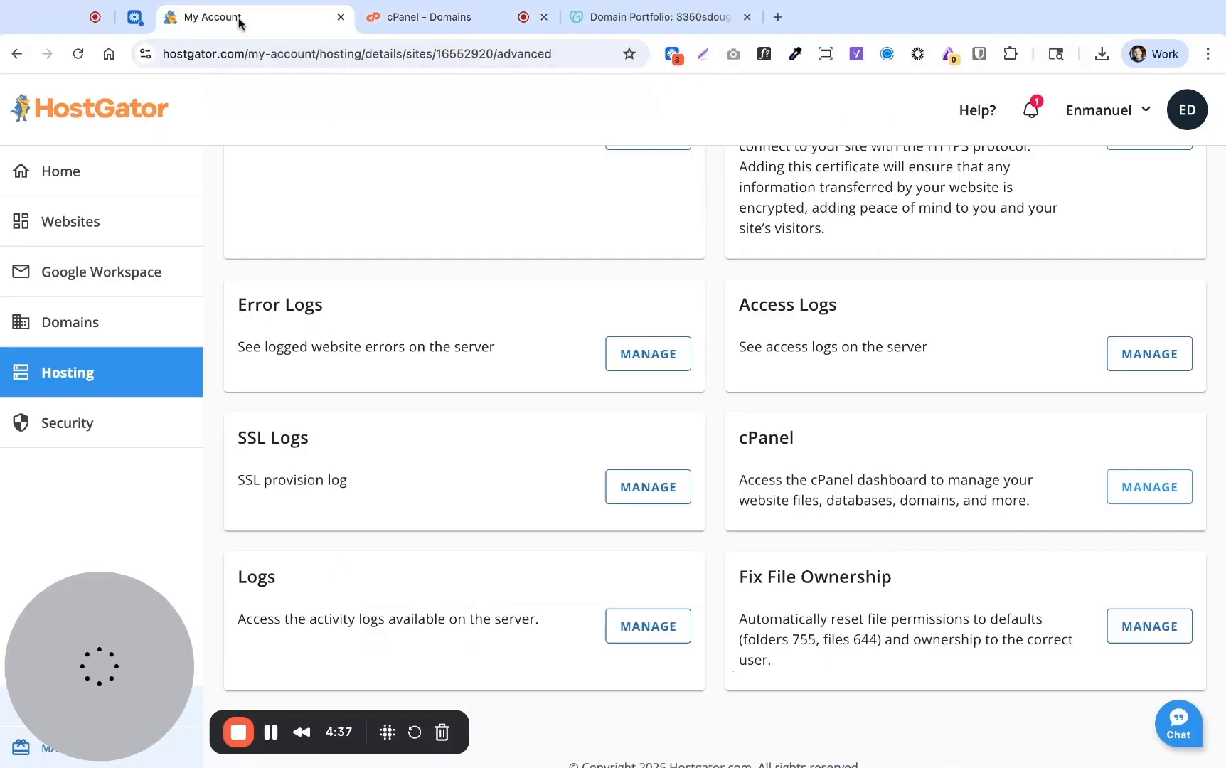
scroll(511, 523, up, 10)
scroll(515, 528, up, 4)
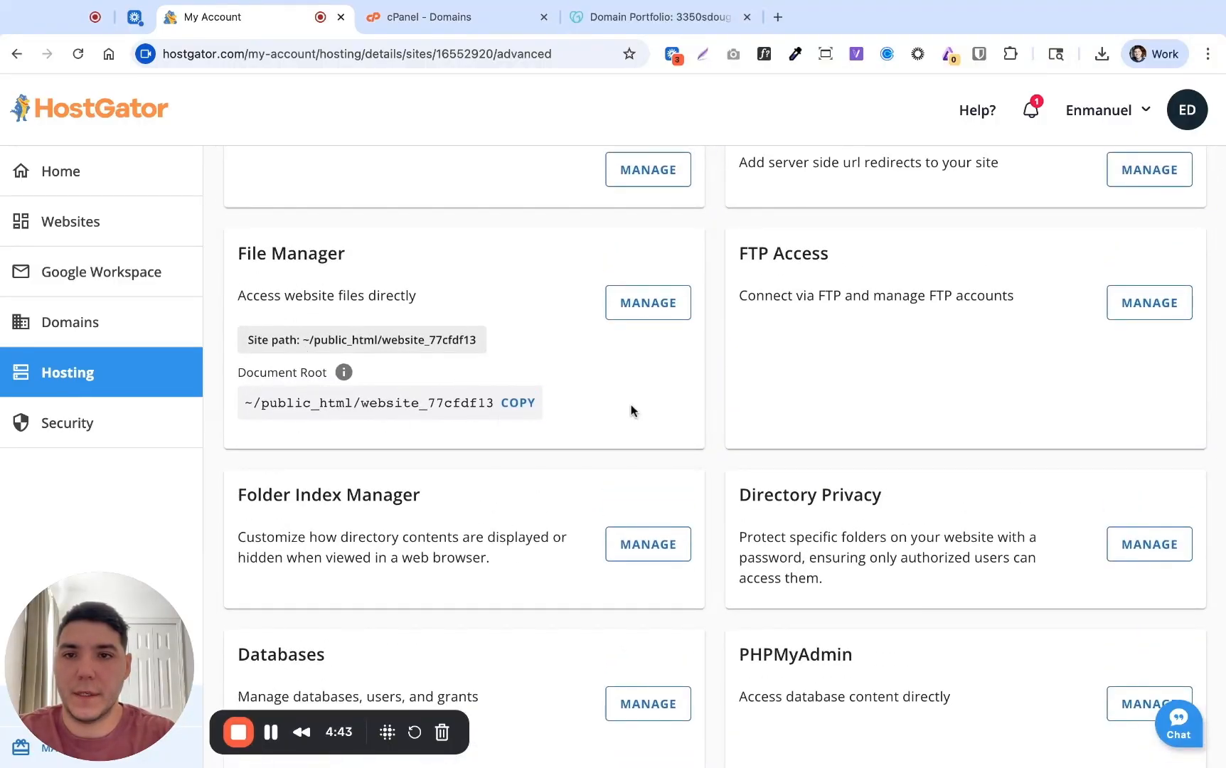
click(519, 404)
scroll(526, 398, up, 4)
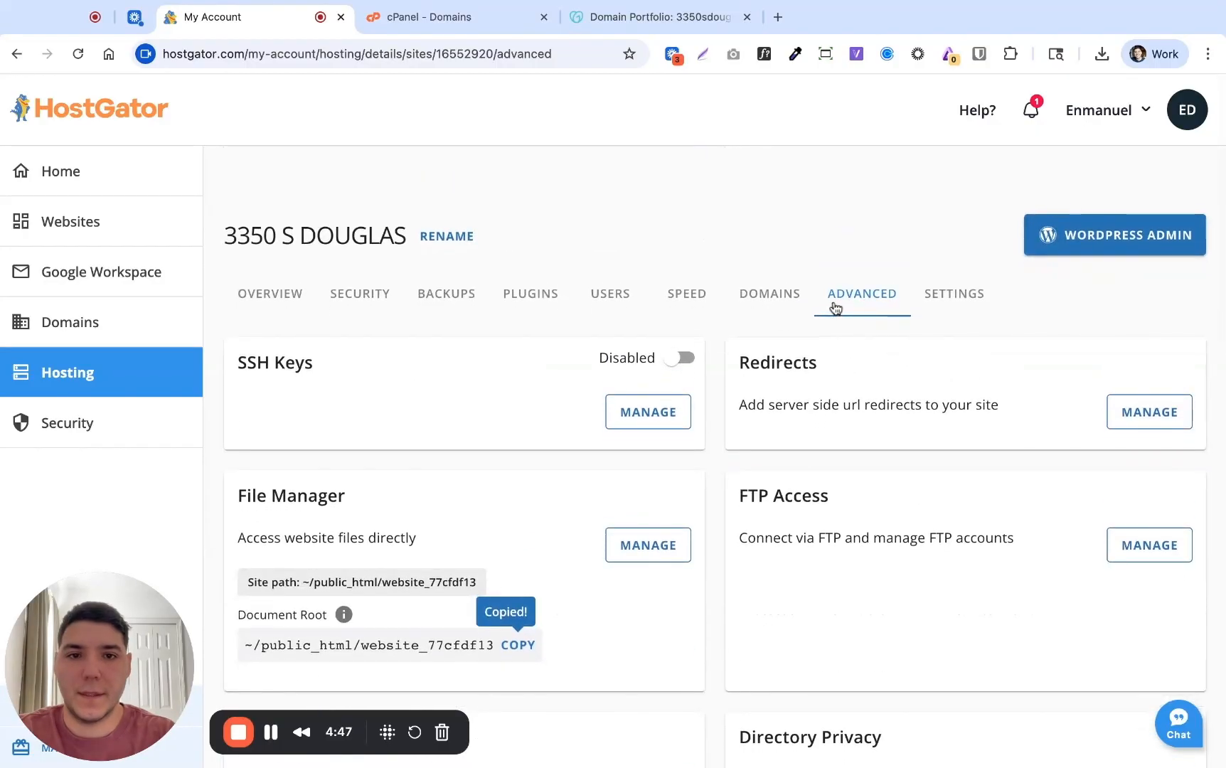
scroll(711, 466, down, 2)
click(513, 520)
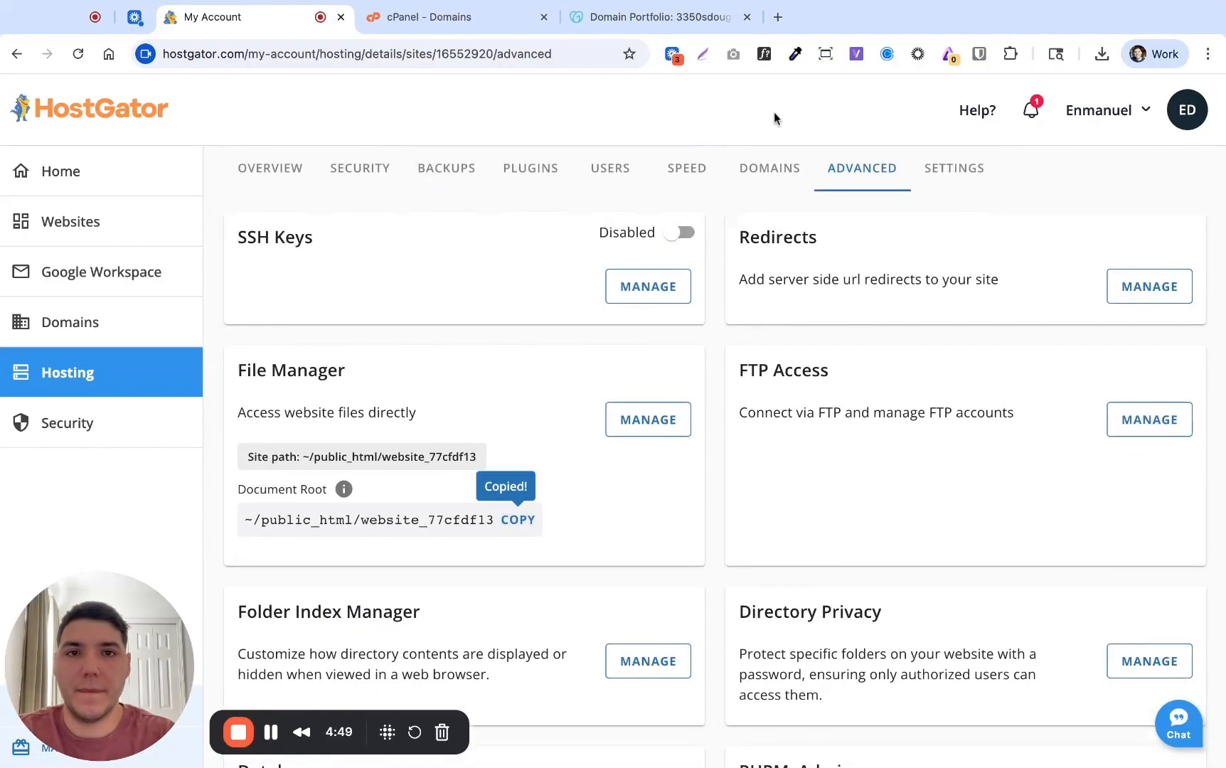
click(443, 24)
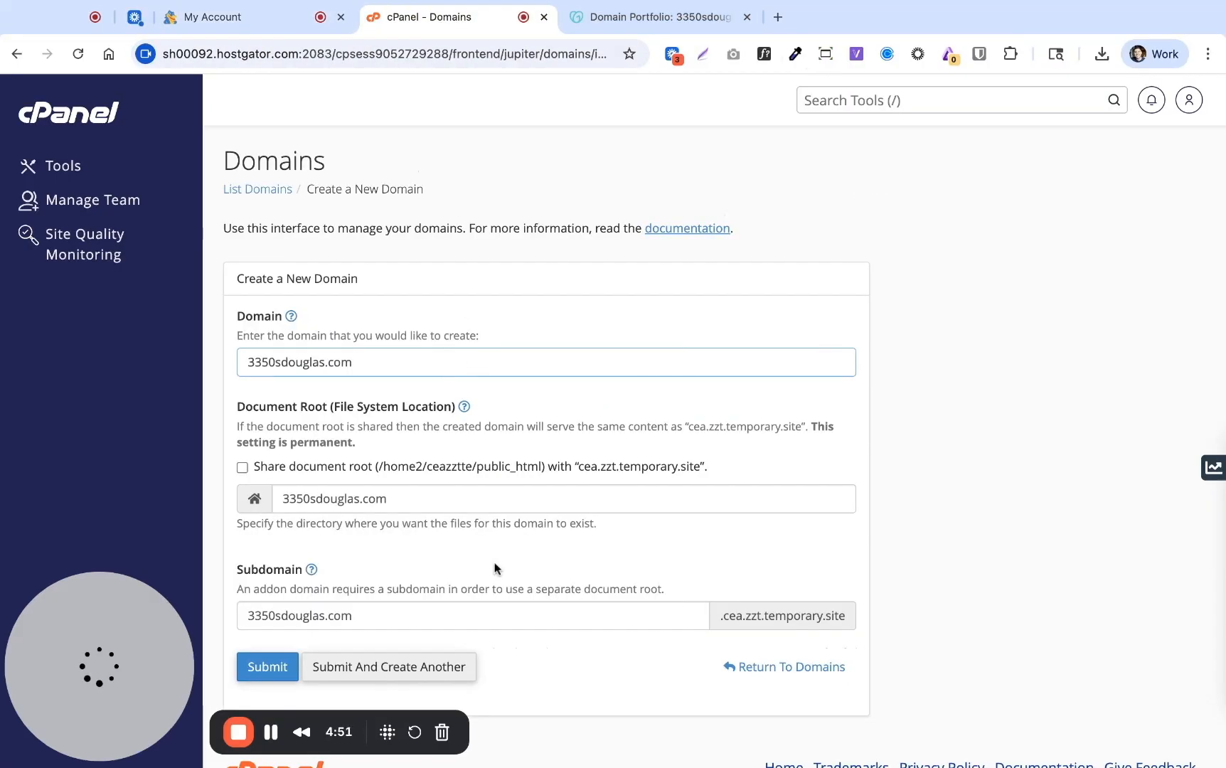
scroll(427, 470, down, 1)
triple_click(412, 460)
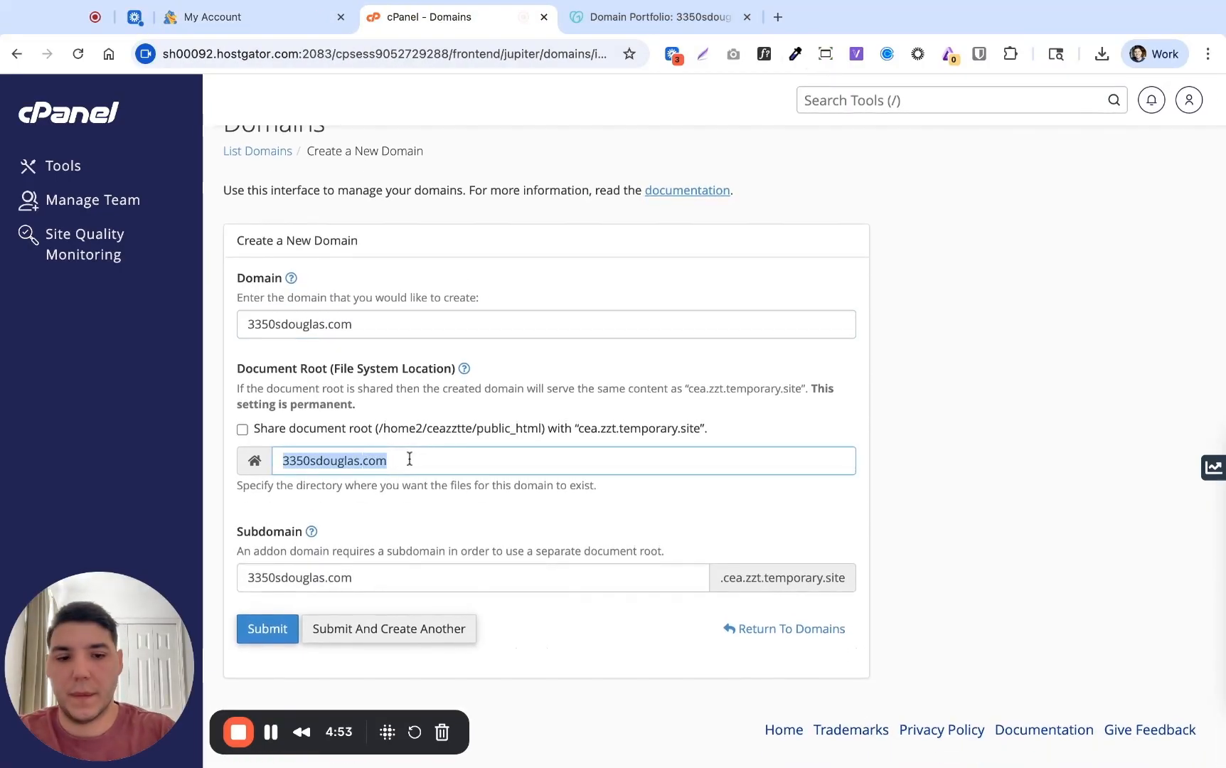
key(BackSpace)
key(super+v)
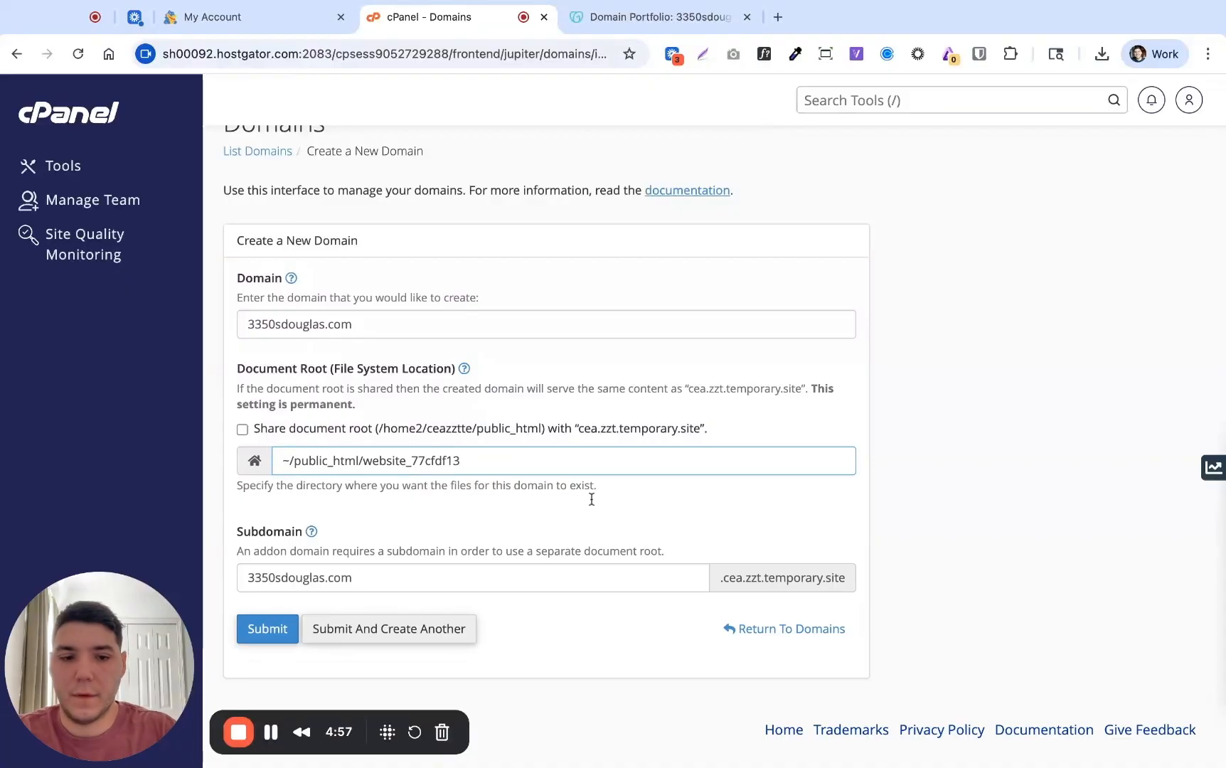
key(BackSpace)
key(BackSpace)
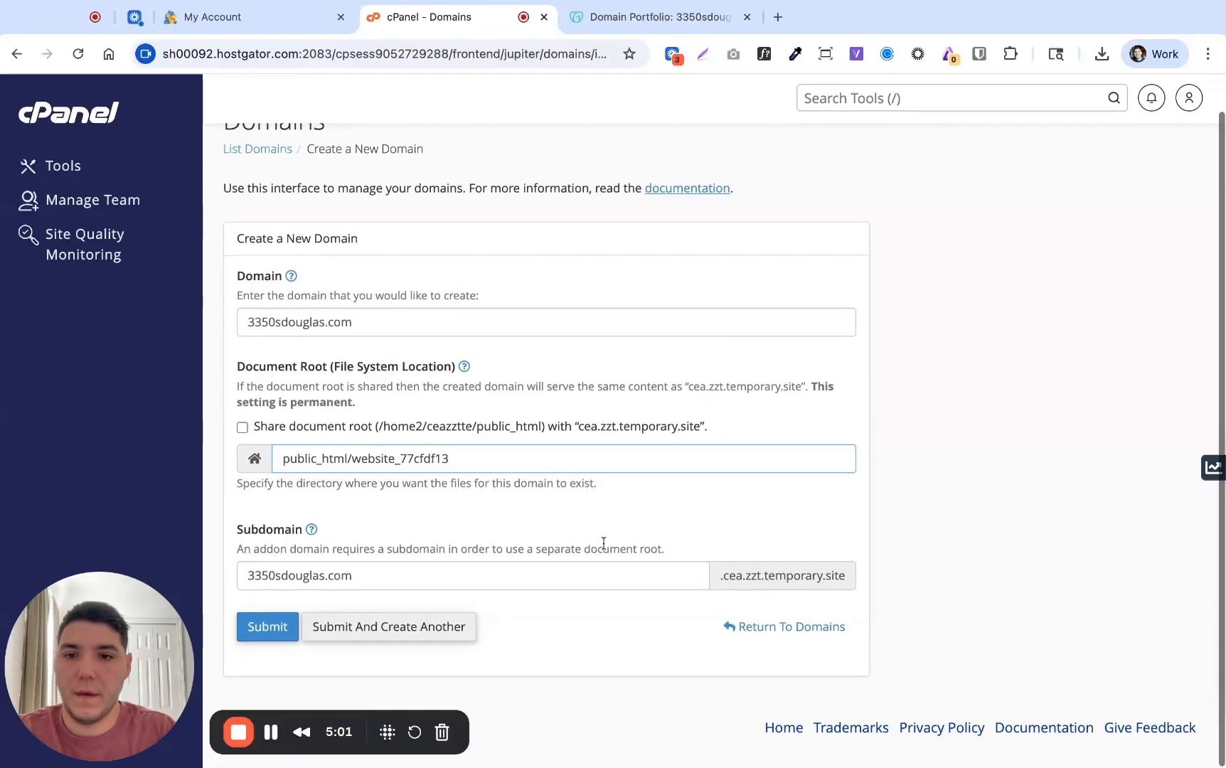
click(269, 631)
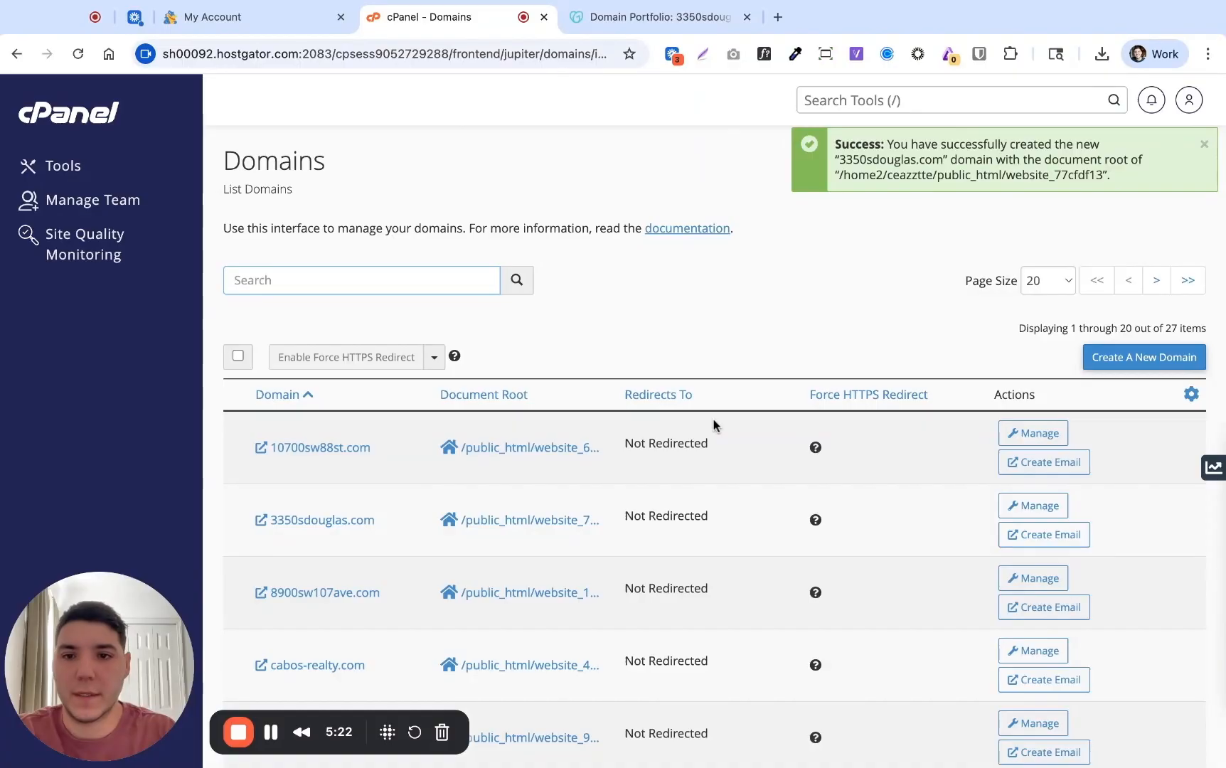
scroll(772, 491, down, 2)
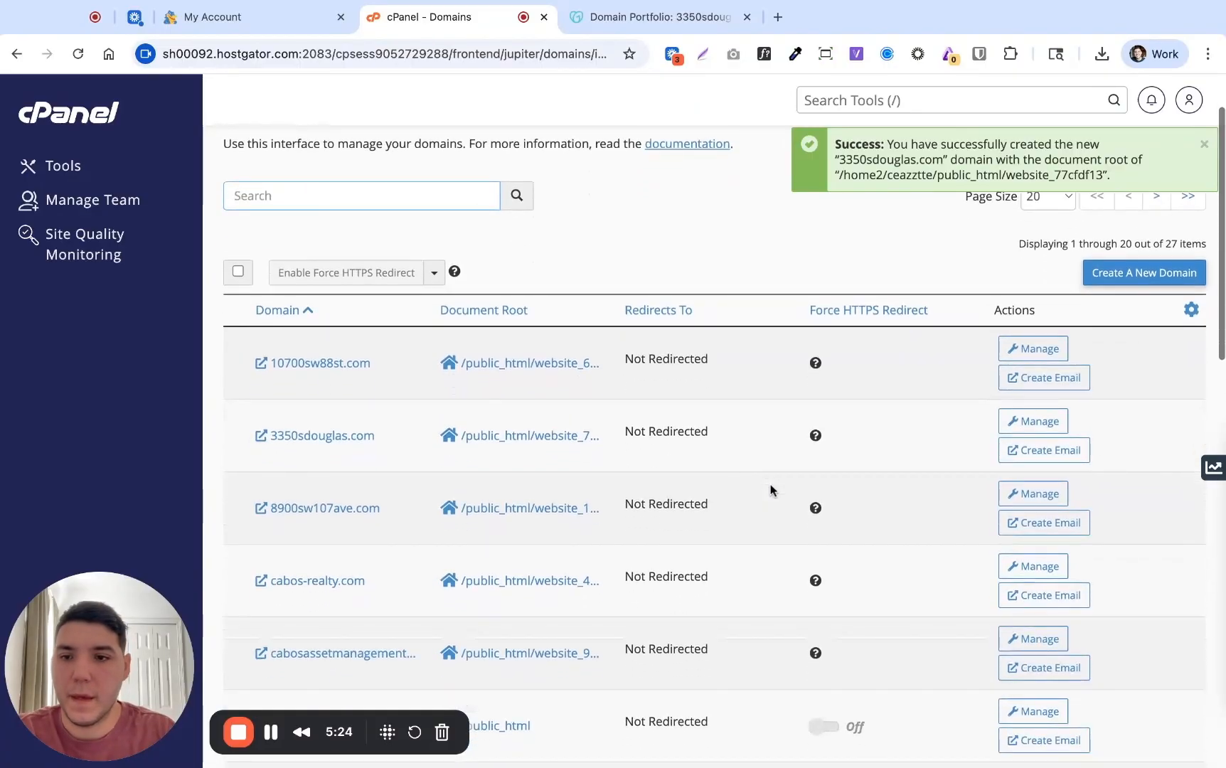
scroll(772, 491, down, 1)
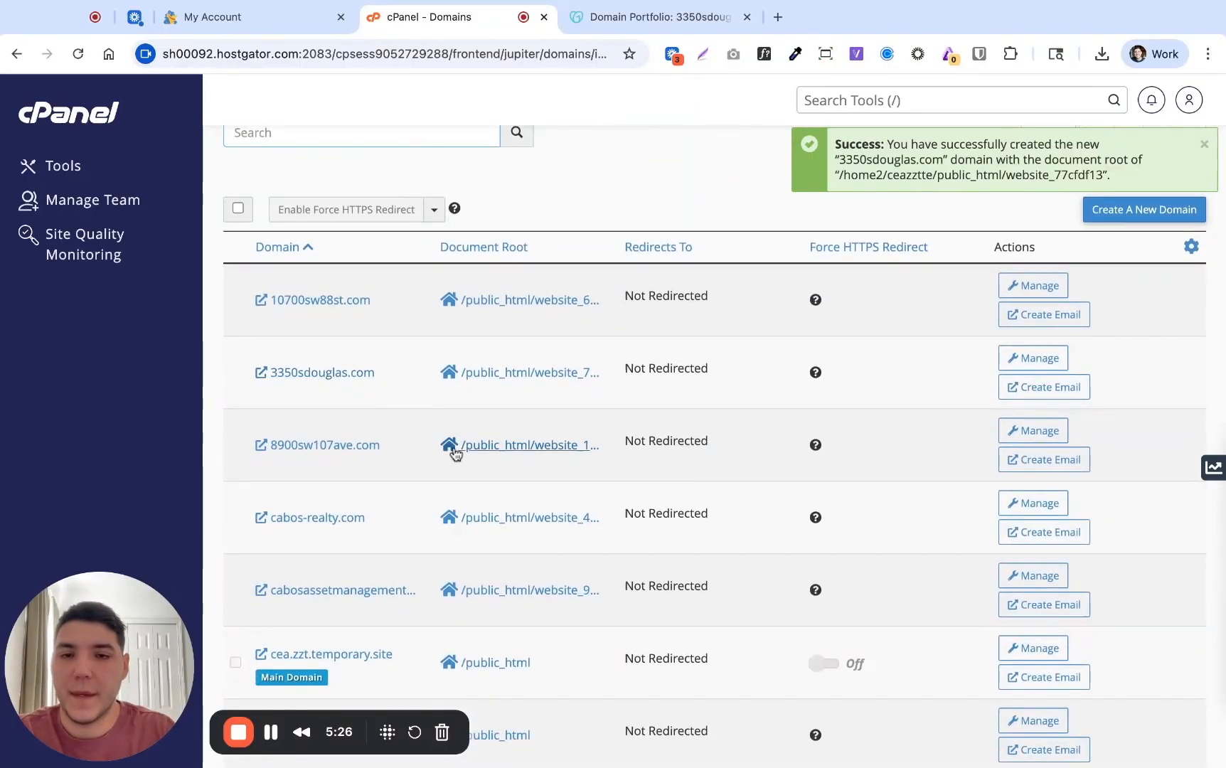
Open the website_77cfdf13 document root in File Manager and view wp-config.php
click(510, 373)
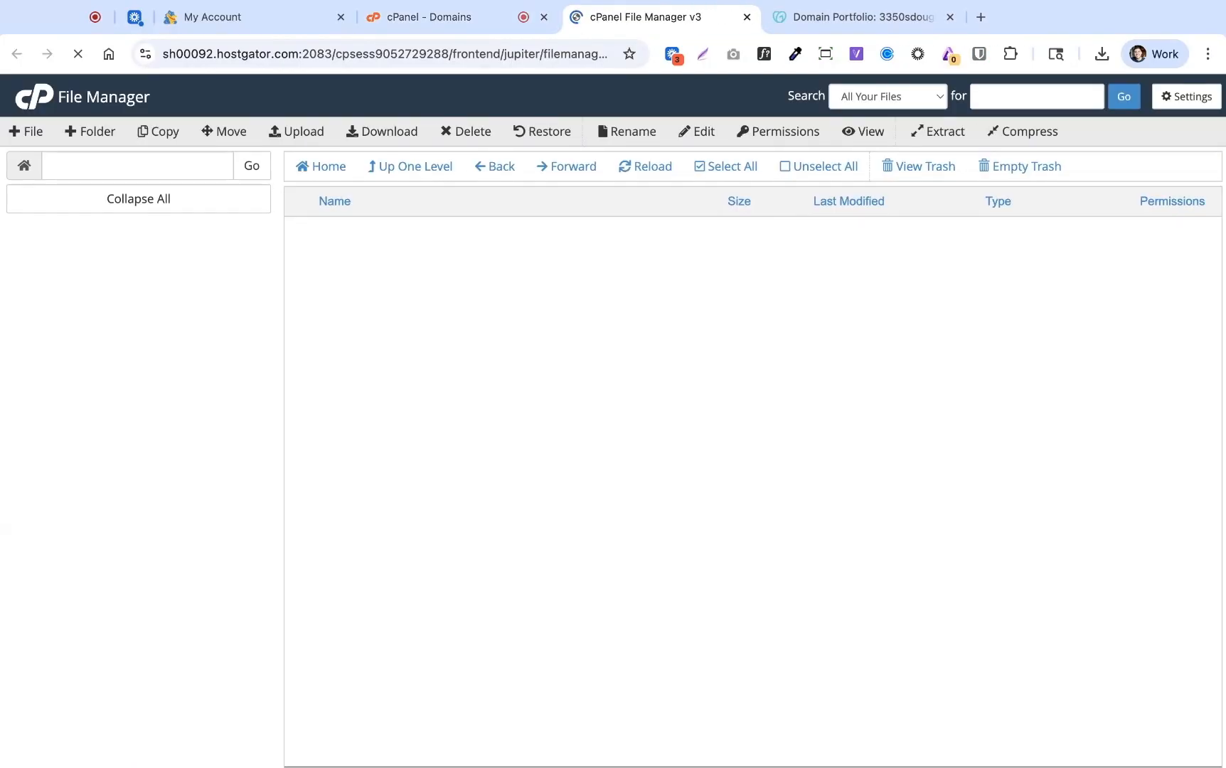
scroll(536, 510, down, 5)
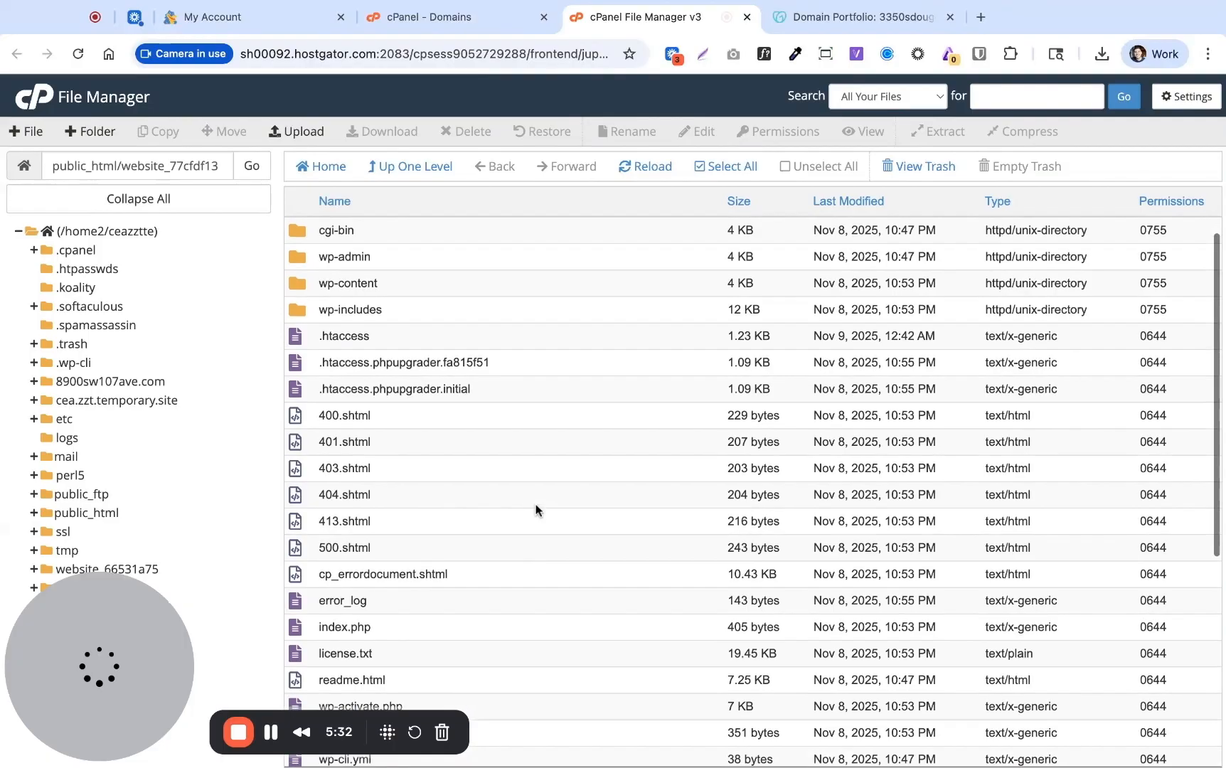
scroll(537, 509, down, 3)
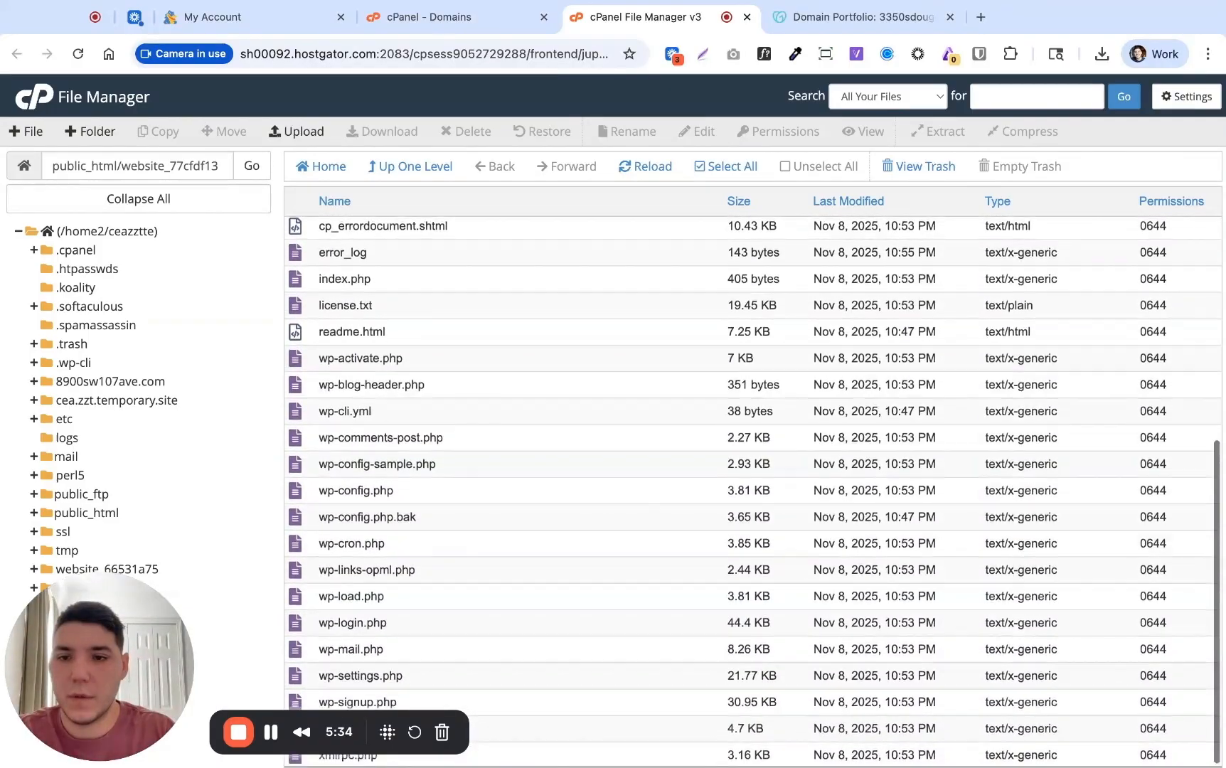
right_click(329, 489)
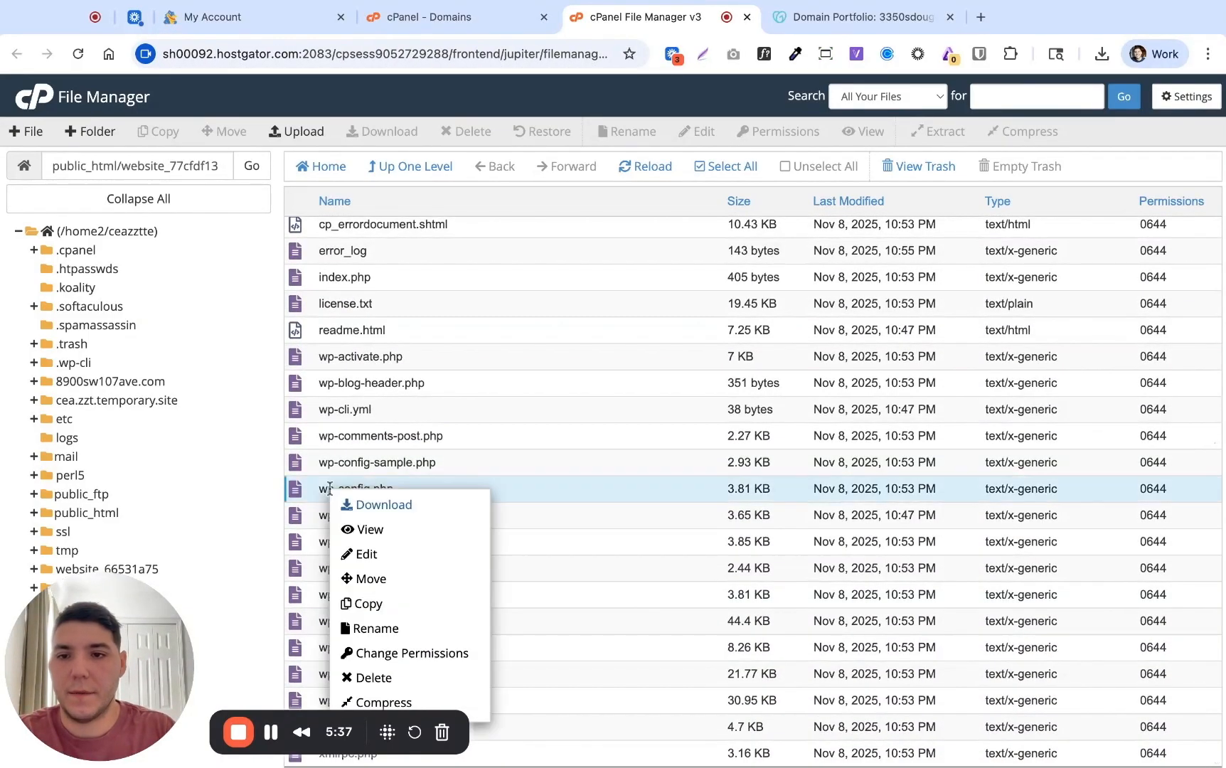
click(377, 530)
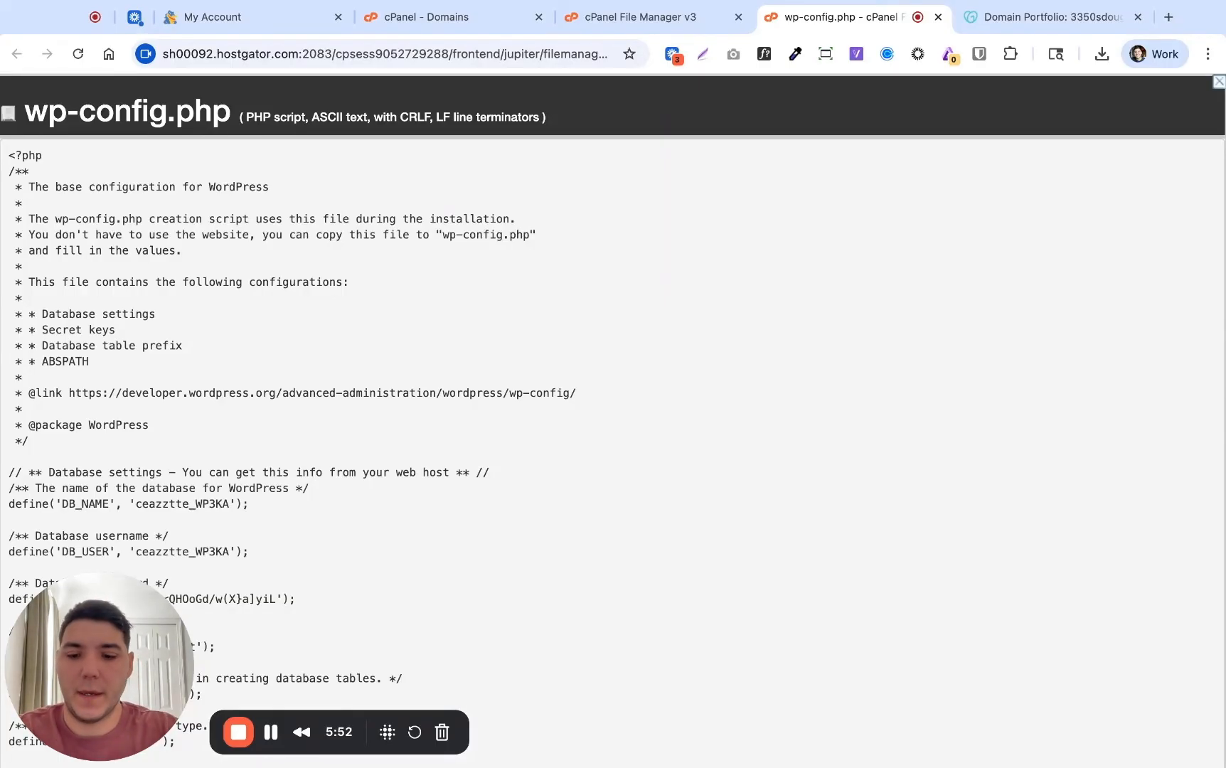
Search wp-config.php for 'db' and select the DB_NAME value ending in WP3KA
key(super+f)
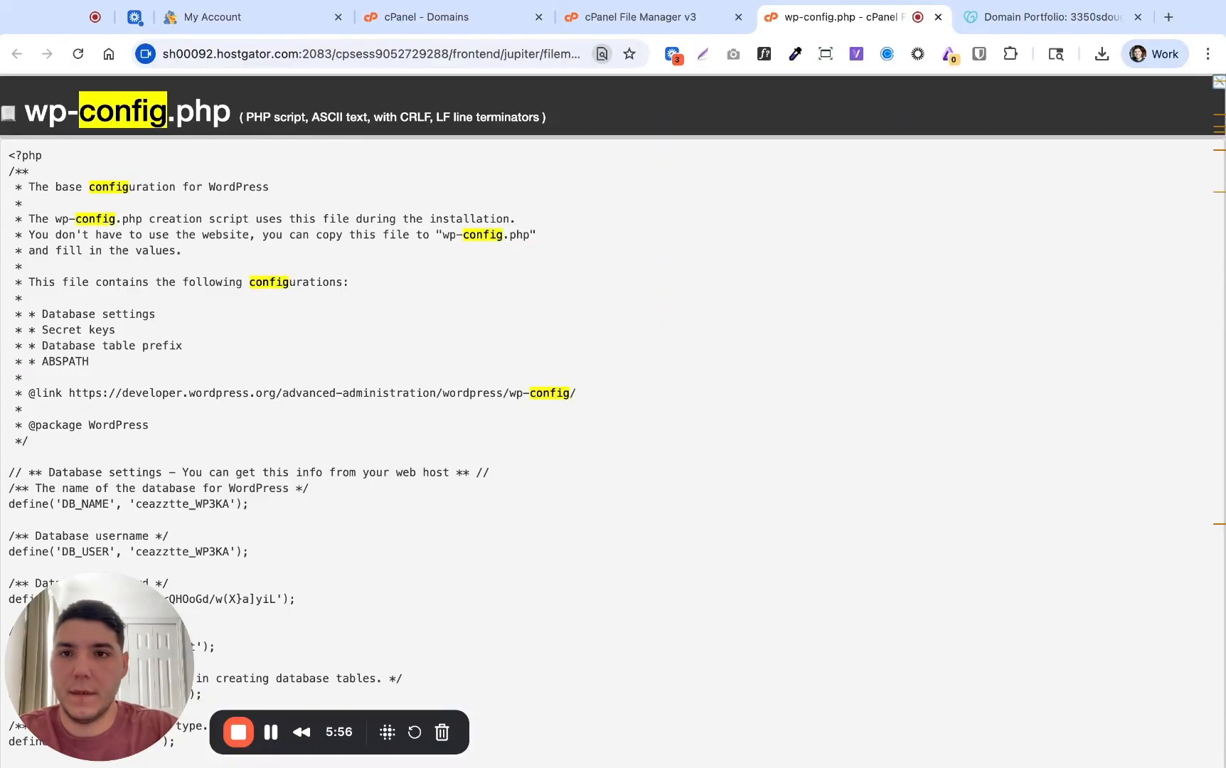
text(bd)
key(Escape)
key(super+f)
text(db)
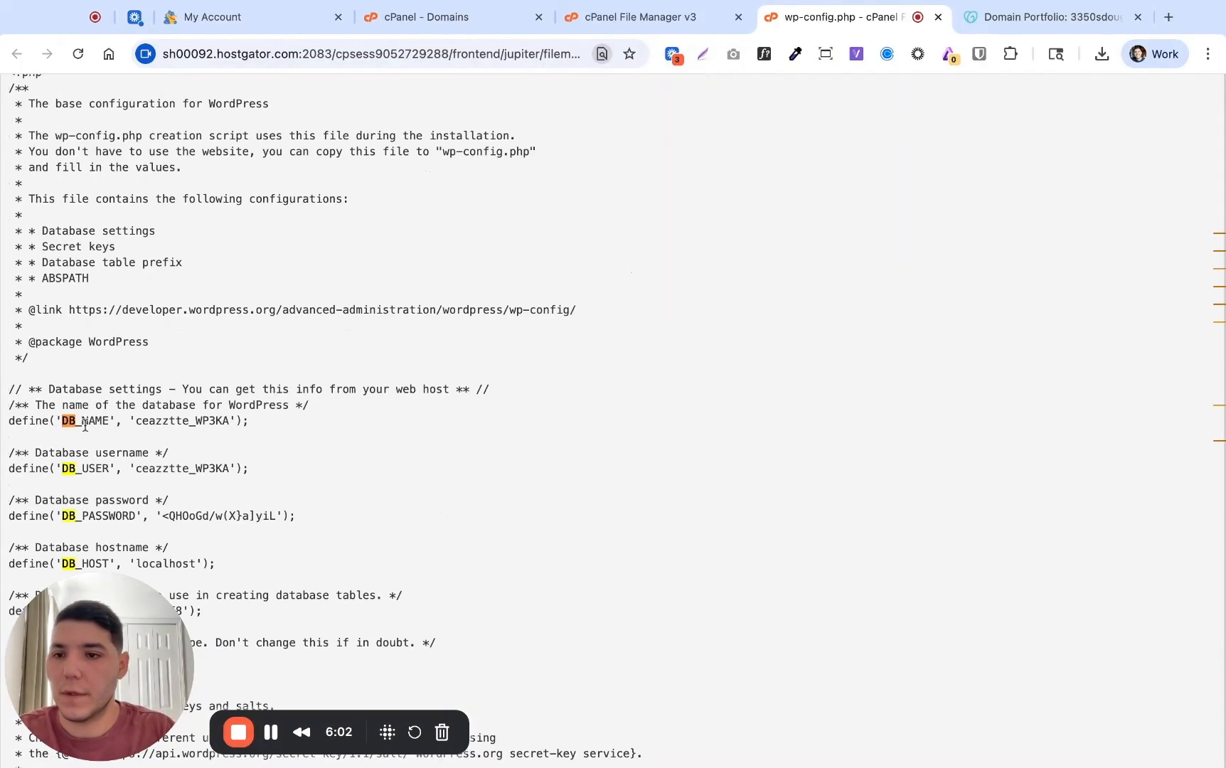
click(136, 424)
key(shift+alt+Right)
key(shift+alt+Right)
key(super+c)
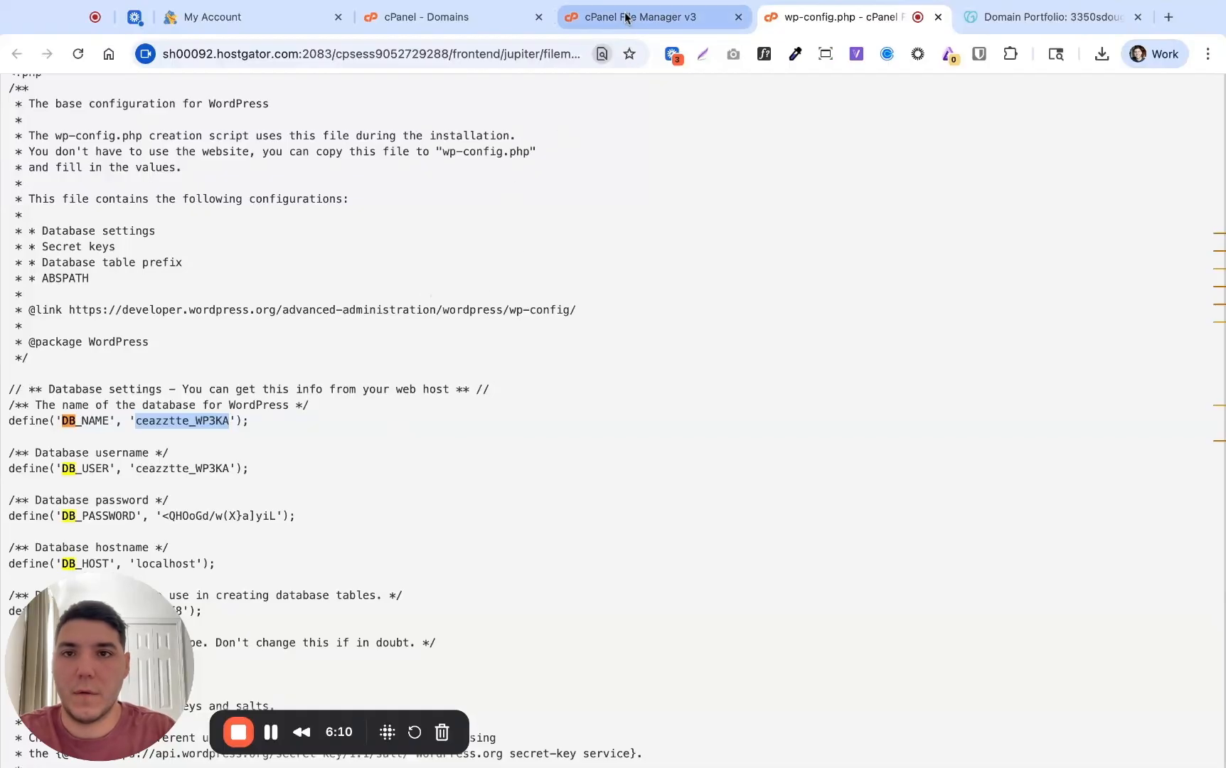
Launch phpMyAdmin from HostGator and open the ceazztte_WP3KA database's table list down to wp_options
click(278, 25)
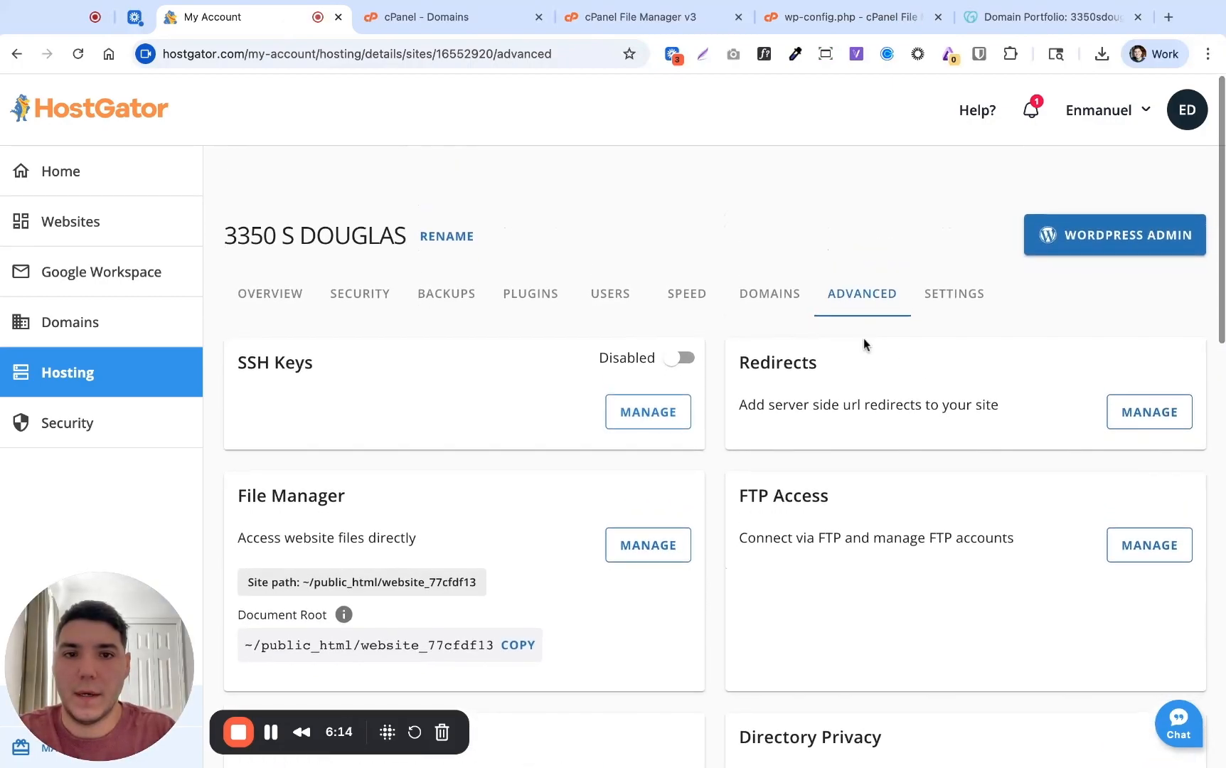
scroll(868, 299, down, 4)
scroll(897, 547, down, 2)
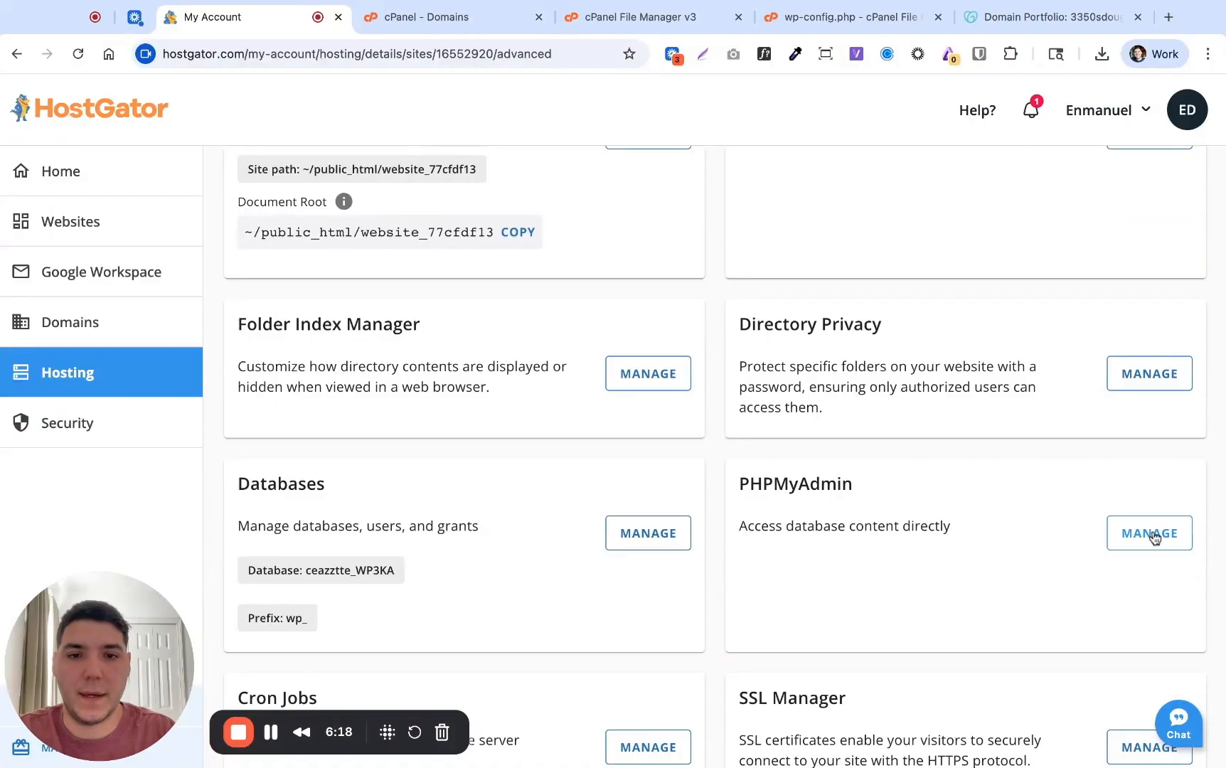
click(1152, 535)
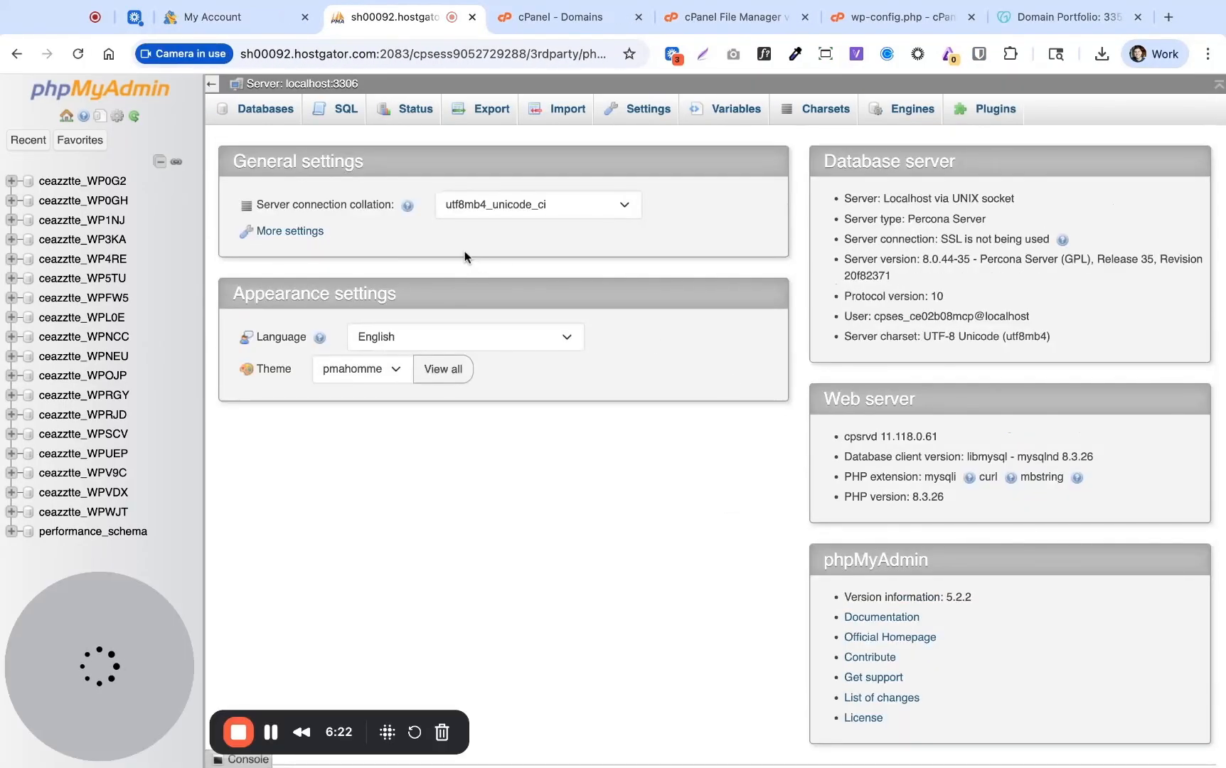
click(261, 112)
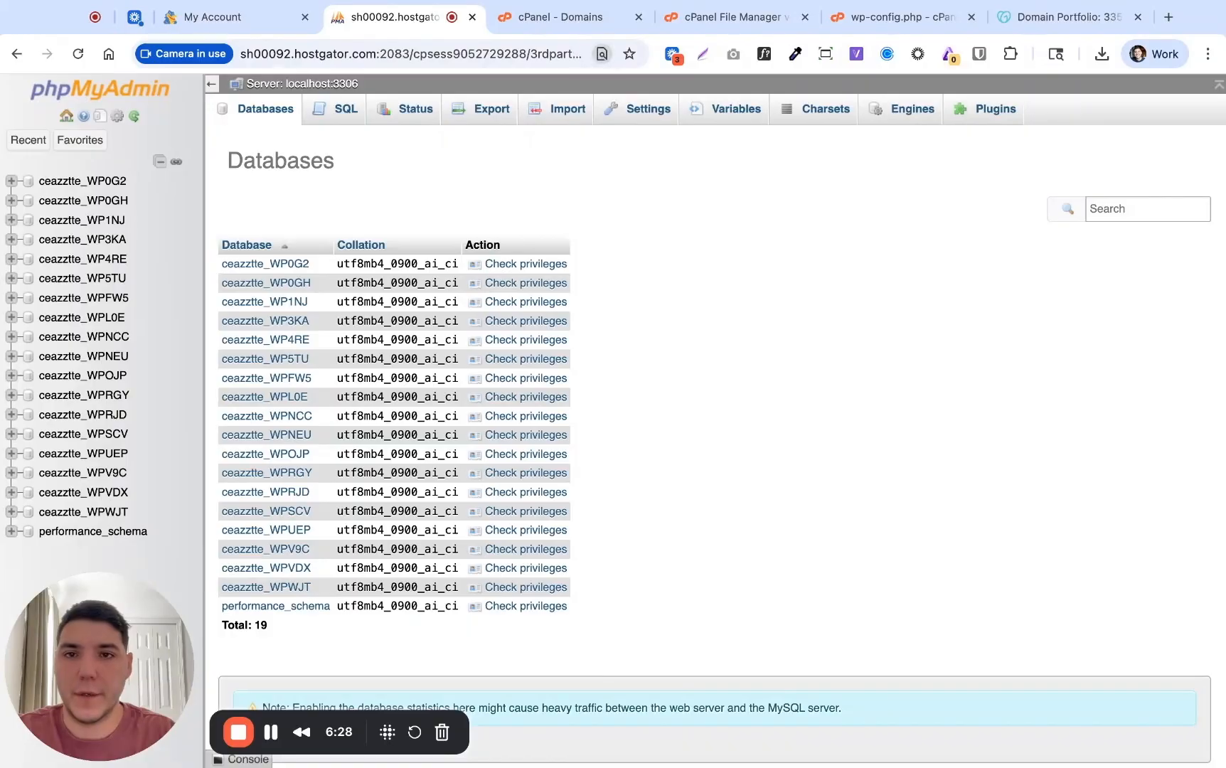
key(super+v)
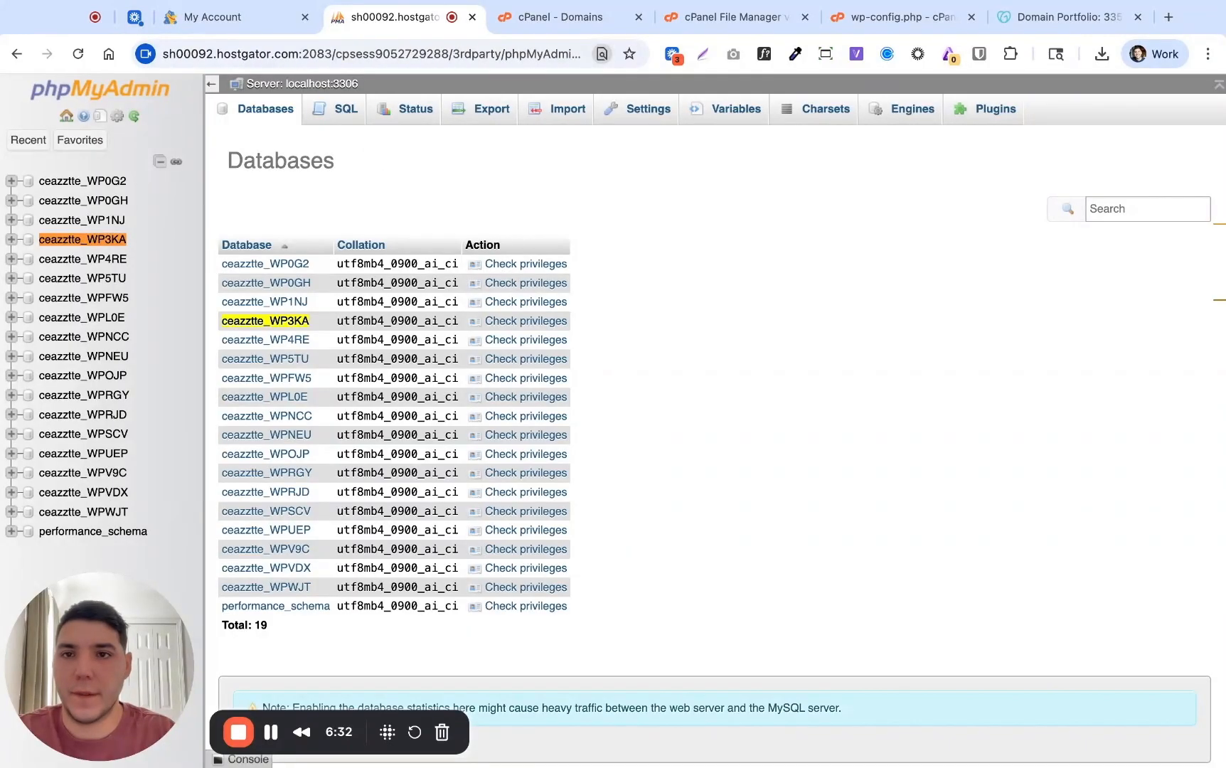
click(296, 324)
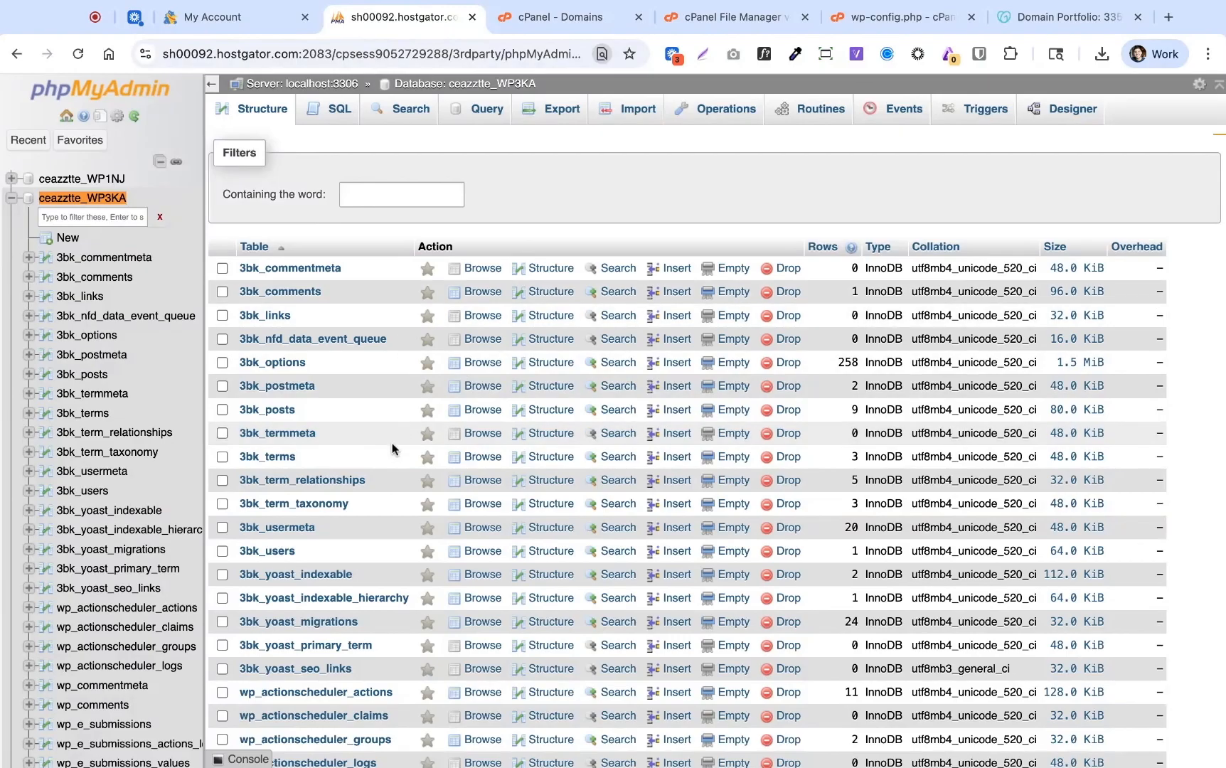
scroll(394, 450, down, 5)
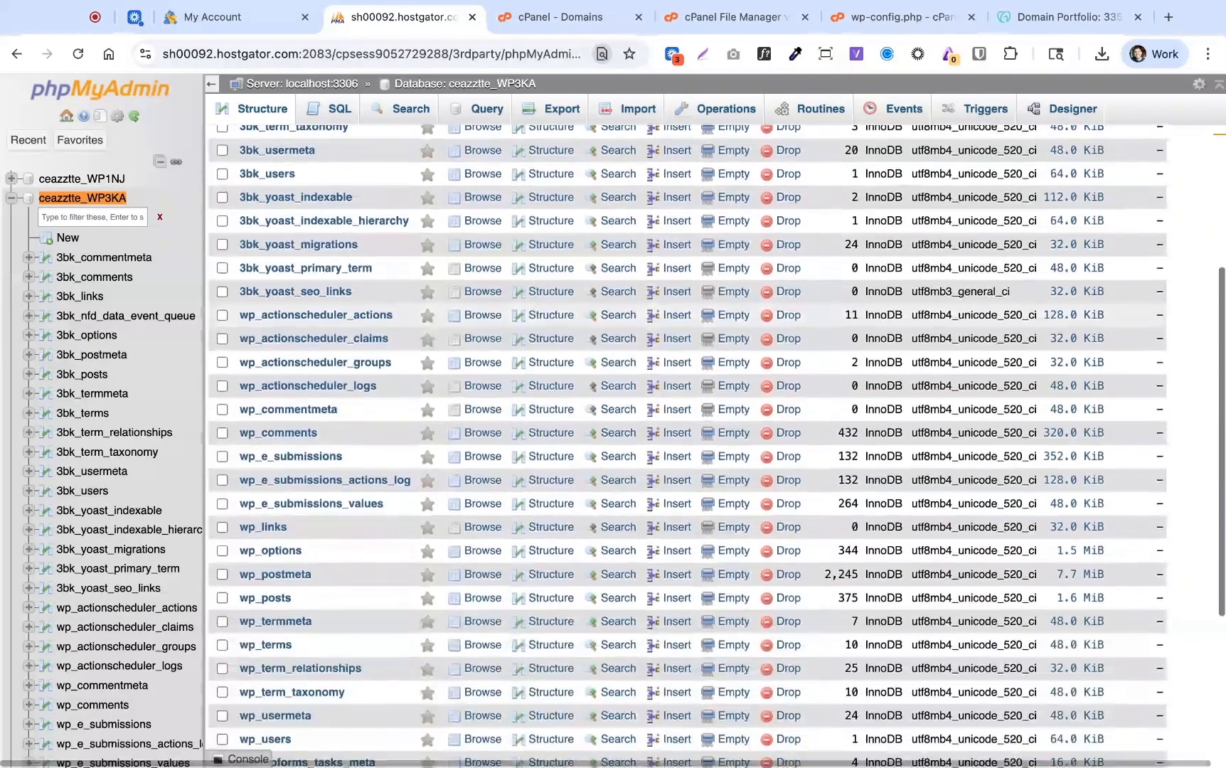
scroll(263, 457, down, 2)
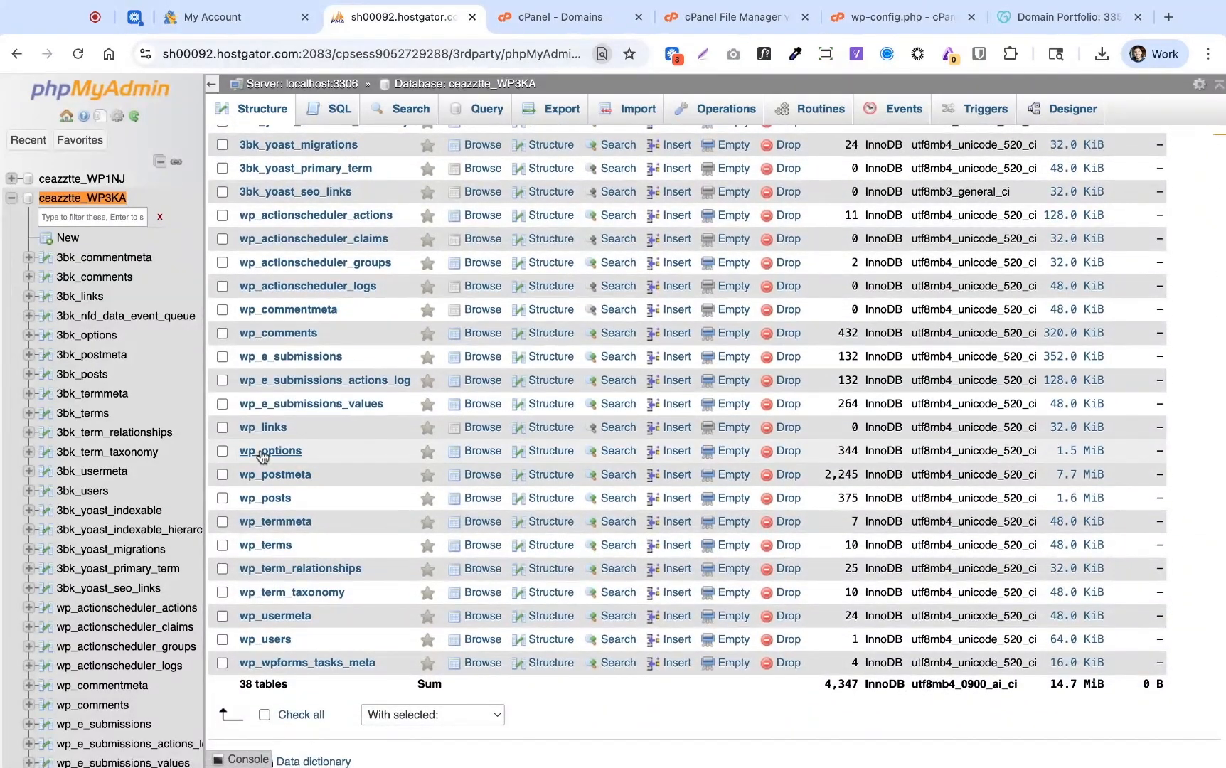
click(264, 453)
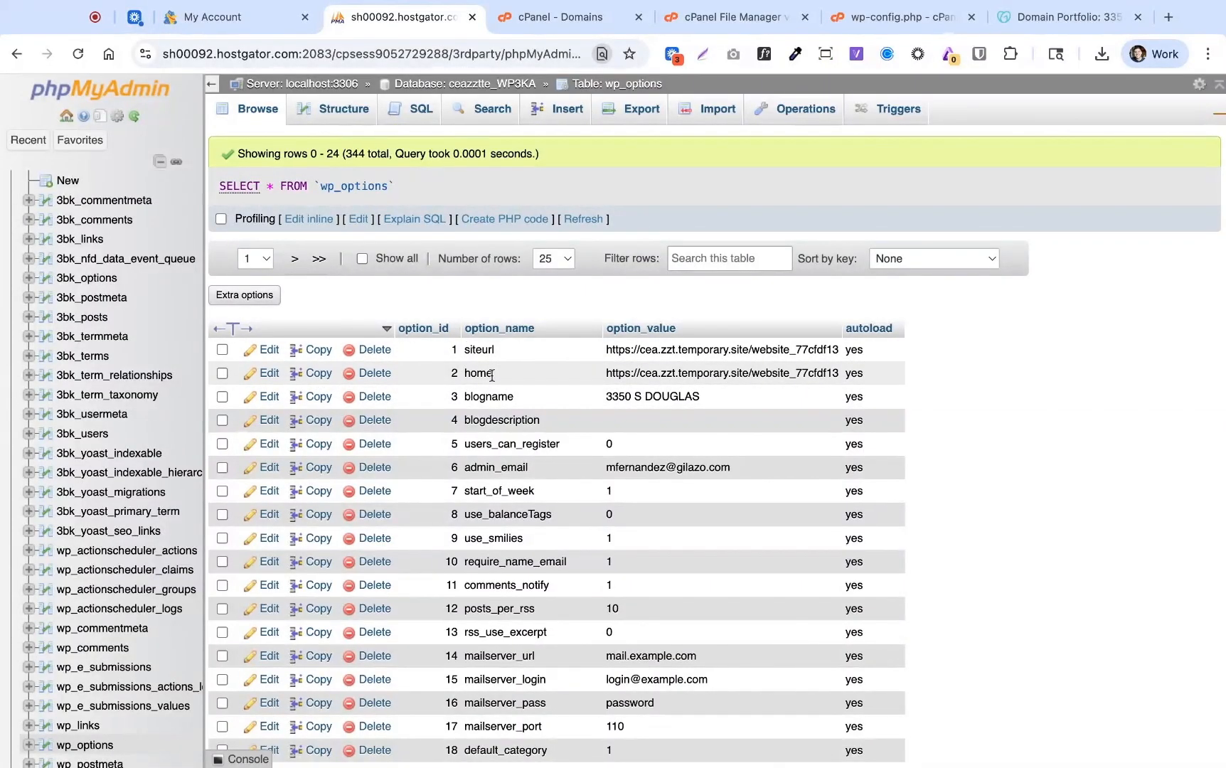
click(268, 349)
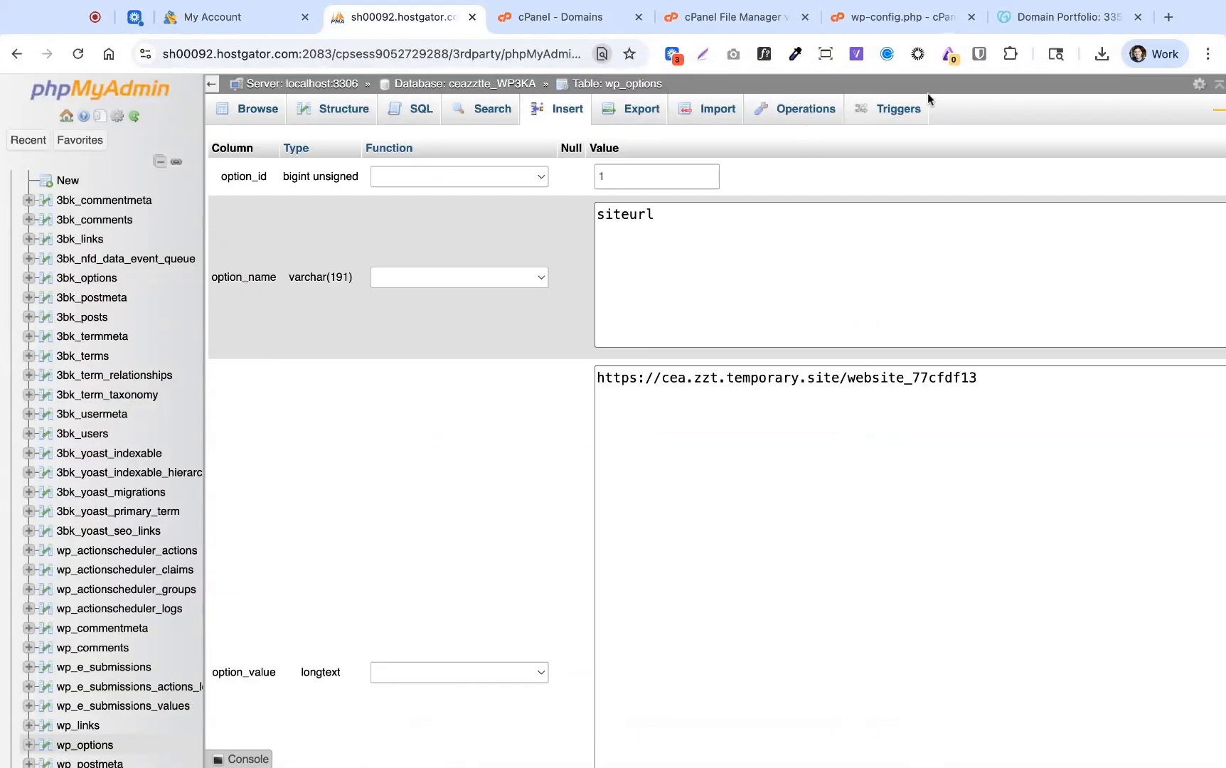
click(1039, 20)
drag(514, 200, 302, 196)
key(super+c)
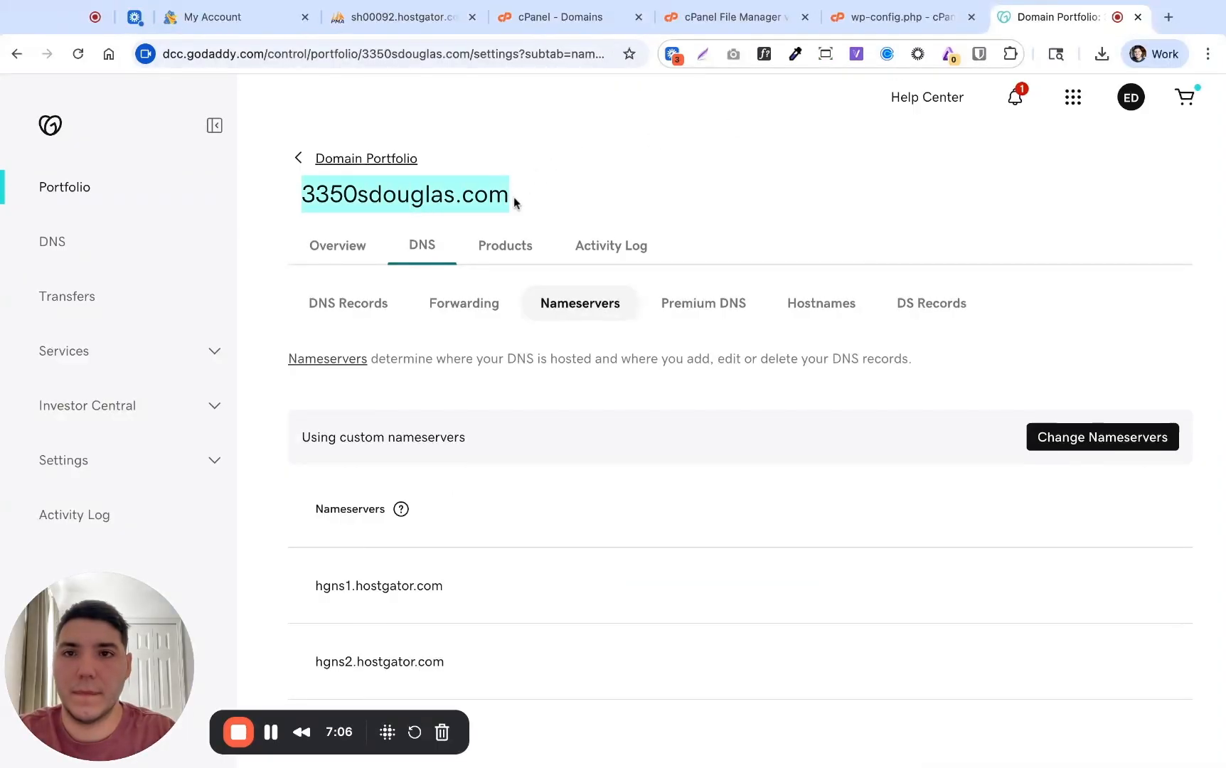
click(397, 18)
click(994, 378)
key(shift+Left)
key(shift+Left)
key(shift+Left)
key(shift+Left)
key(shift+Left)
key(shift+Left)
key(shift+Left)
key(shift+Left)
key(shift+Left)
key(shift+Left)
key(shift+Left)
key(shift+Left)
key(shift+Left)
key(shift+Left)
key(shift+Left)
key(shift+Left)
key(shift+Left)
key(shift+Left)
key(shift+Left)
key(shift+Left)
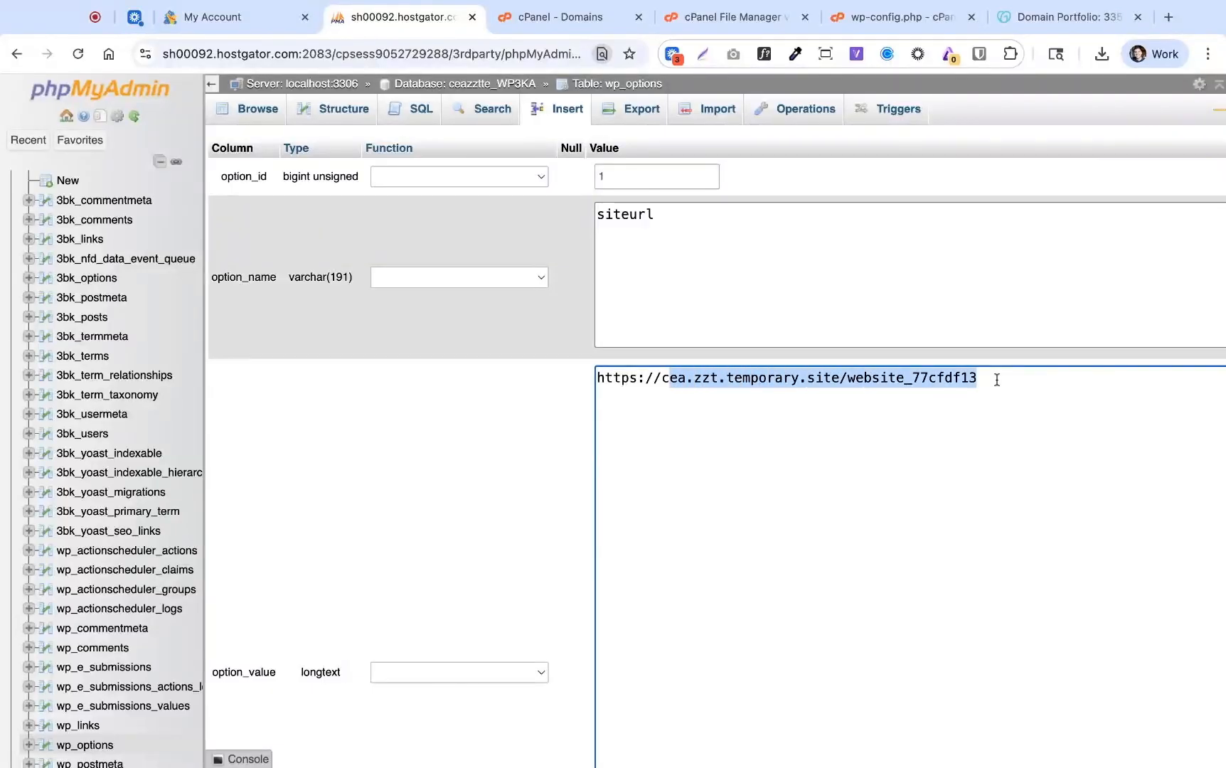
key(BackSpace)
key(super+v)
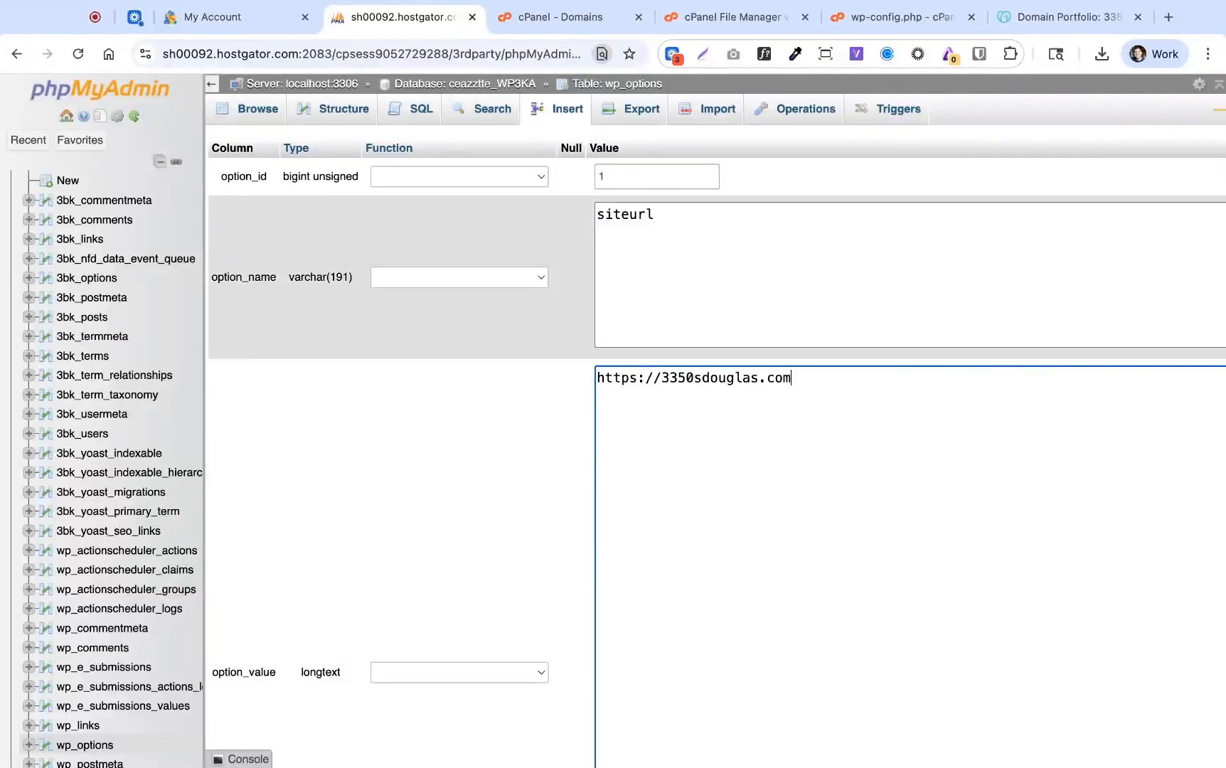
scroll(464, 511, down, 7)
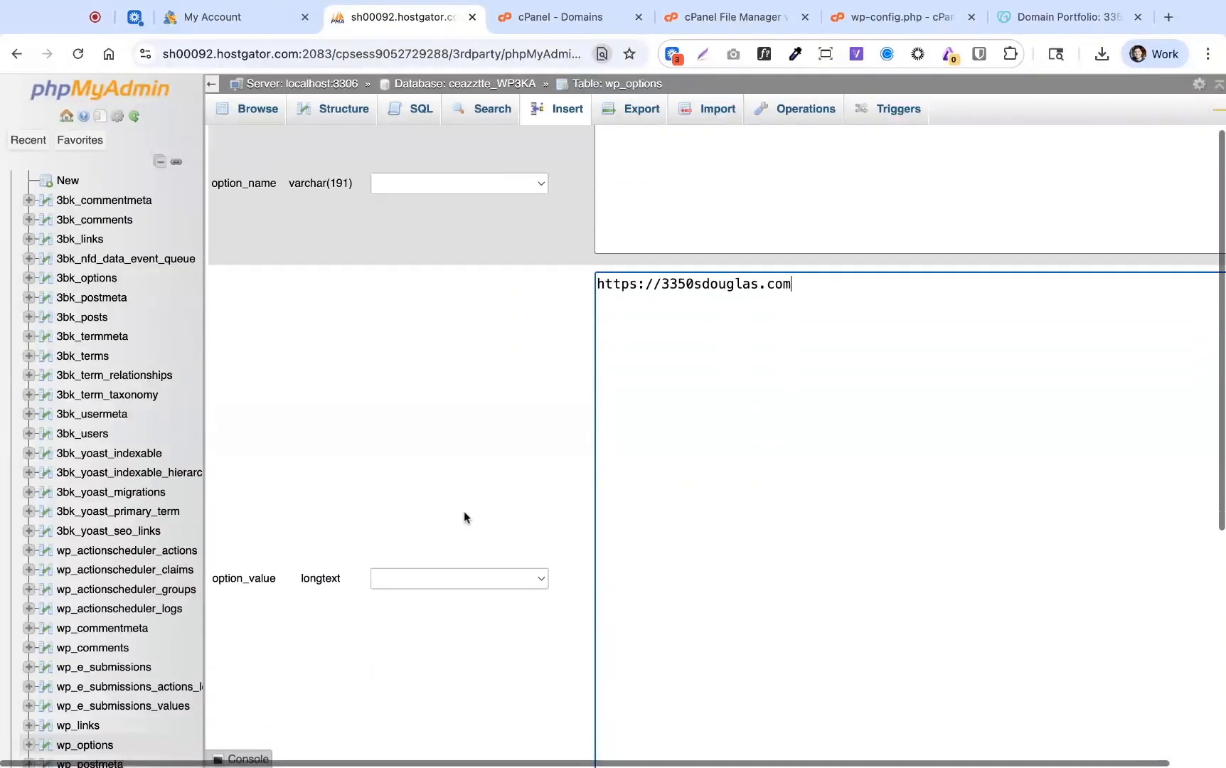
click(632, 673)
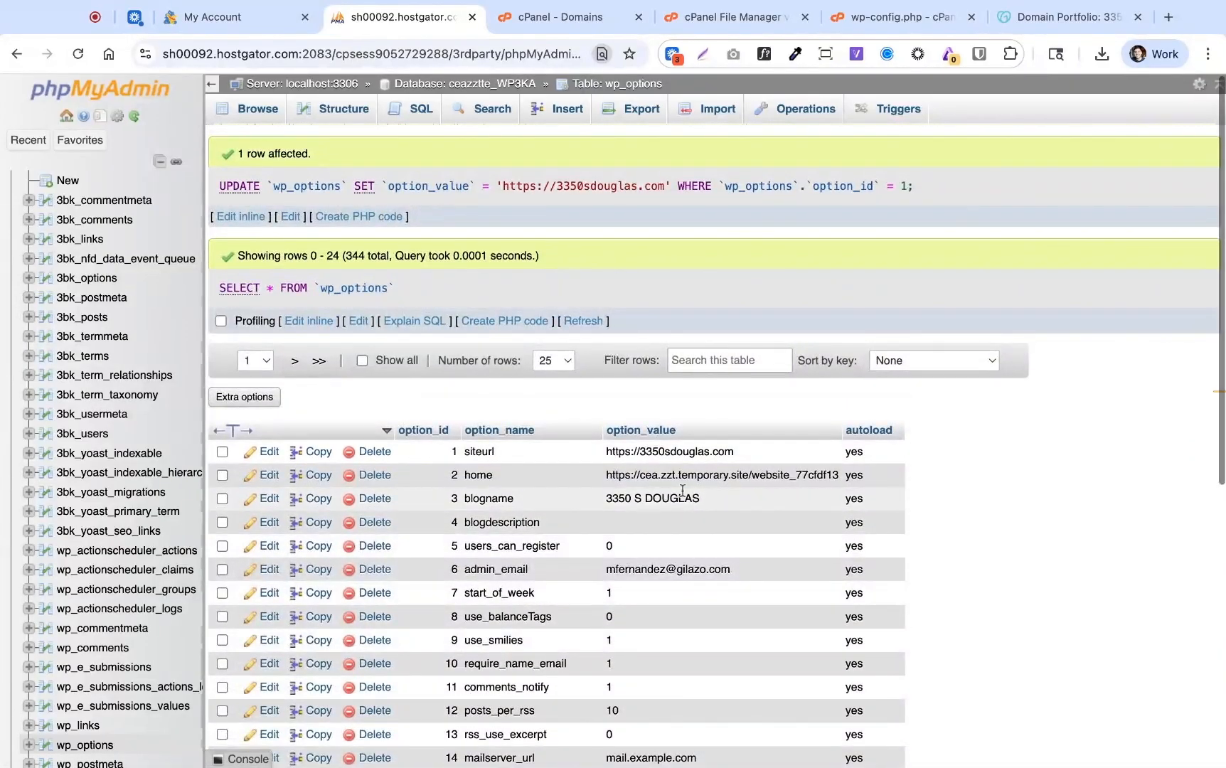
click(268, 478)
drag(988, 375, 661, 377)
key(BackSpace)
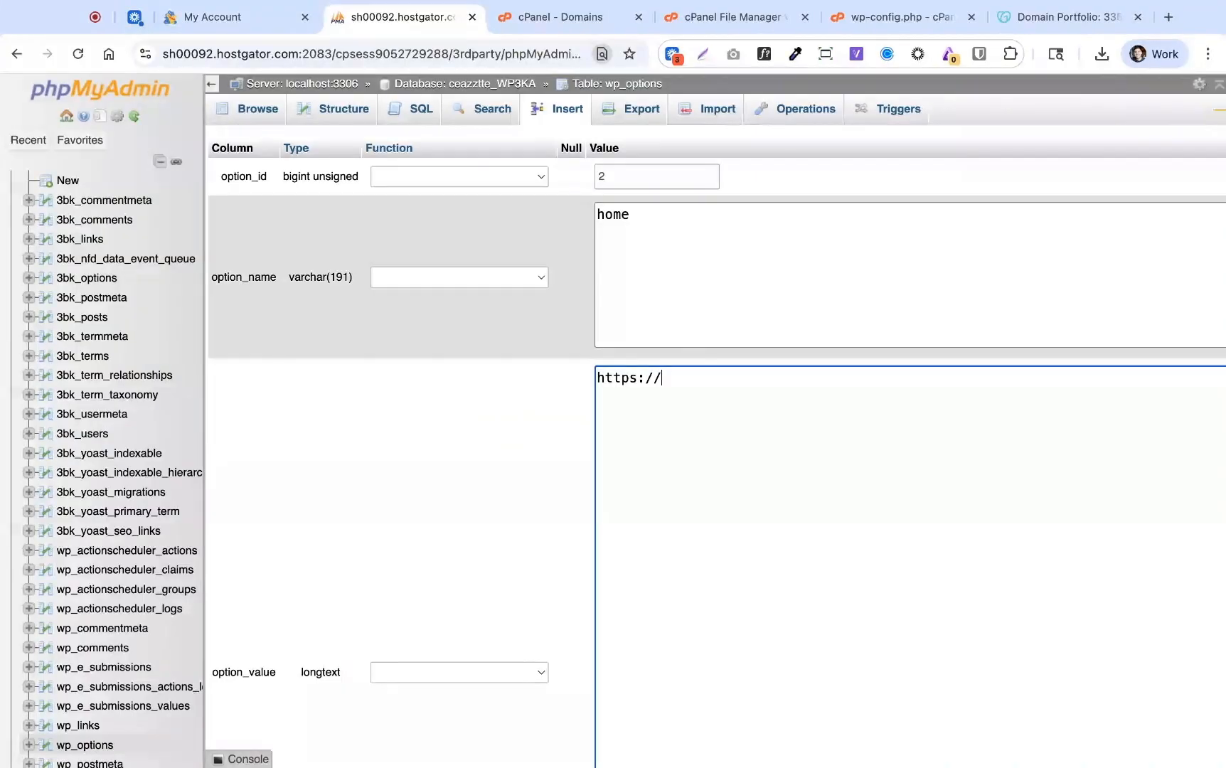
key(super+v)
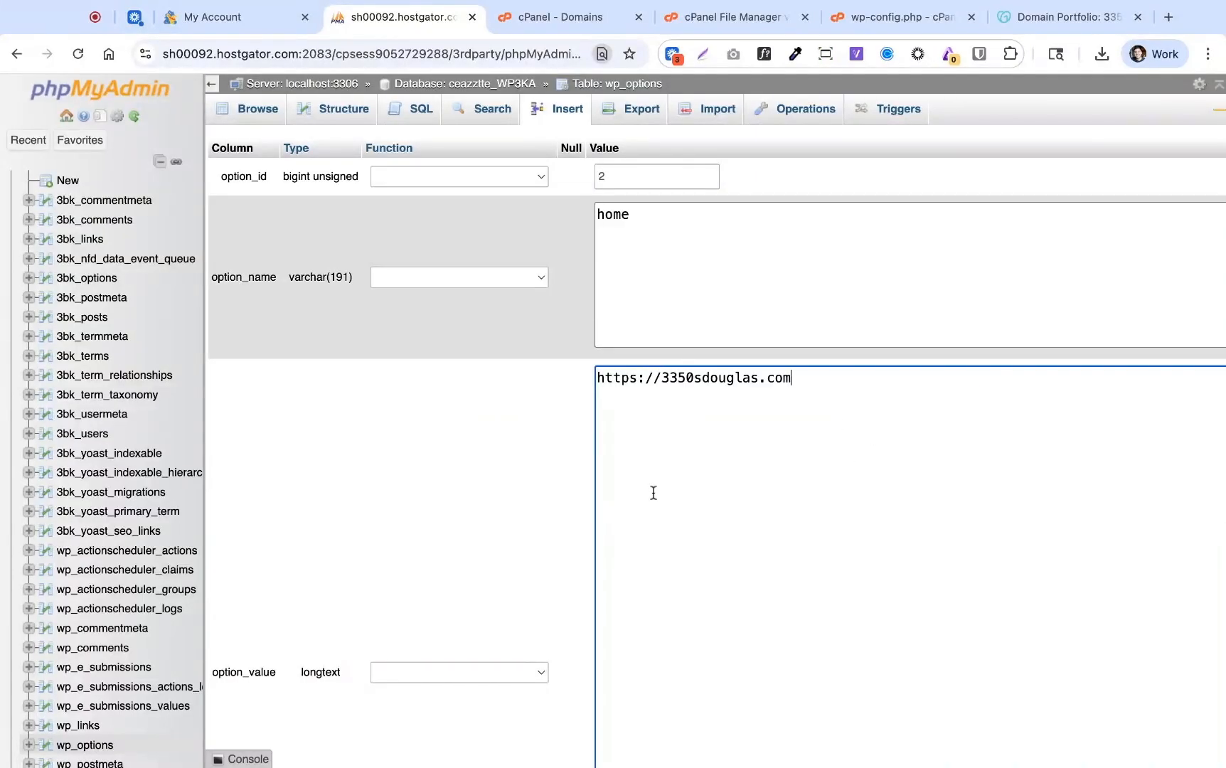
scroll(460, 530, down, 7)
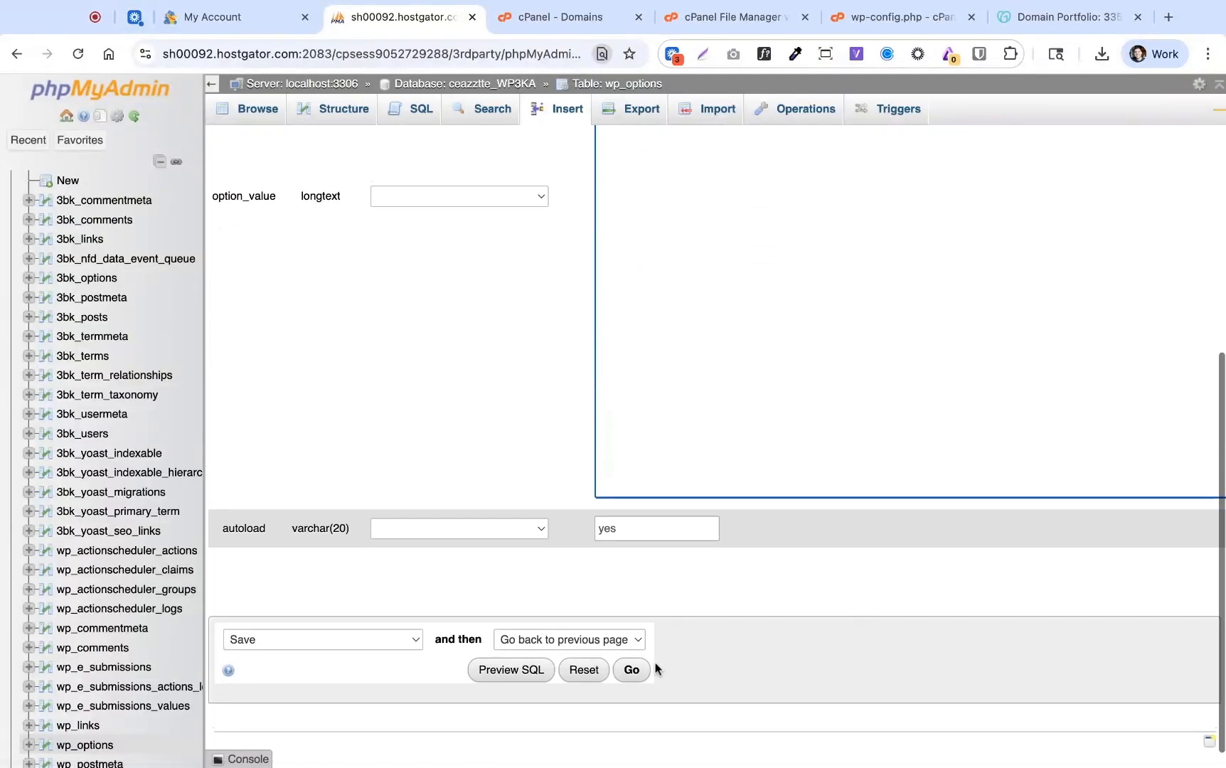
click(632, 670)
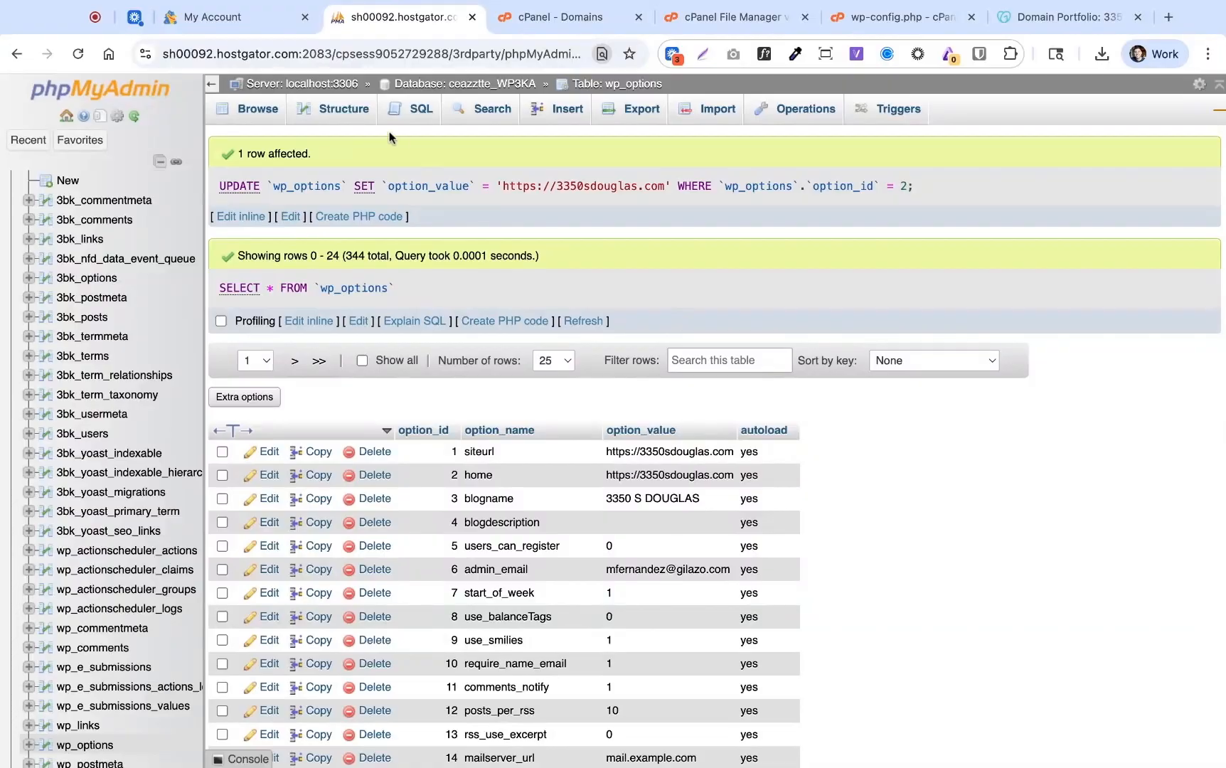
click(246, 20)
scroll(671, 367, up, 4)
scroll(672, 367, up, 2)
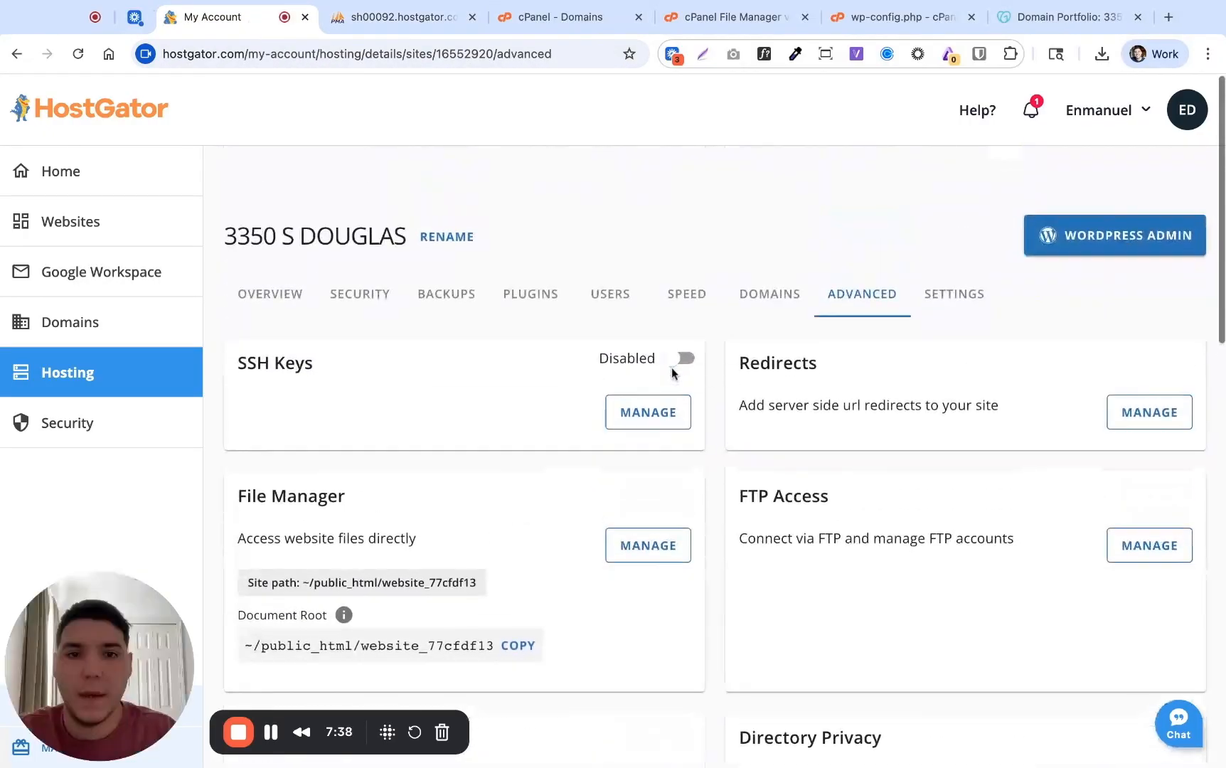
click(763, 291)
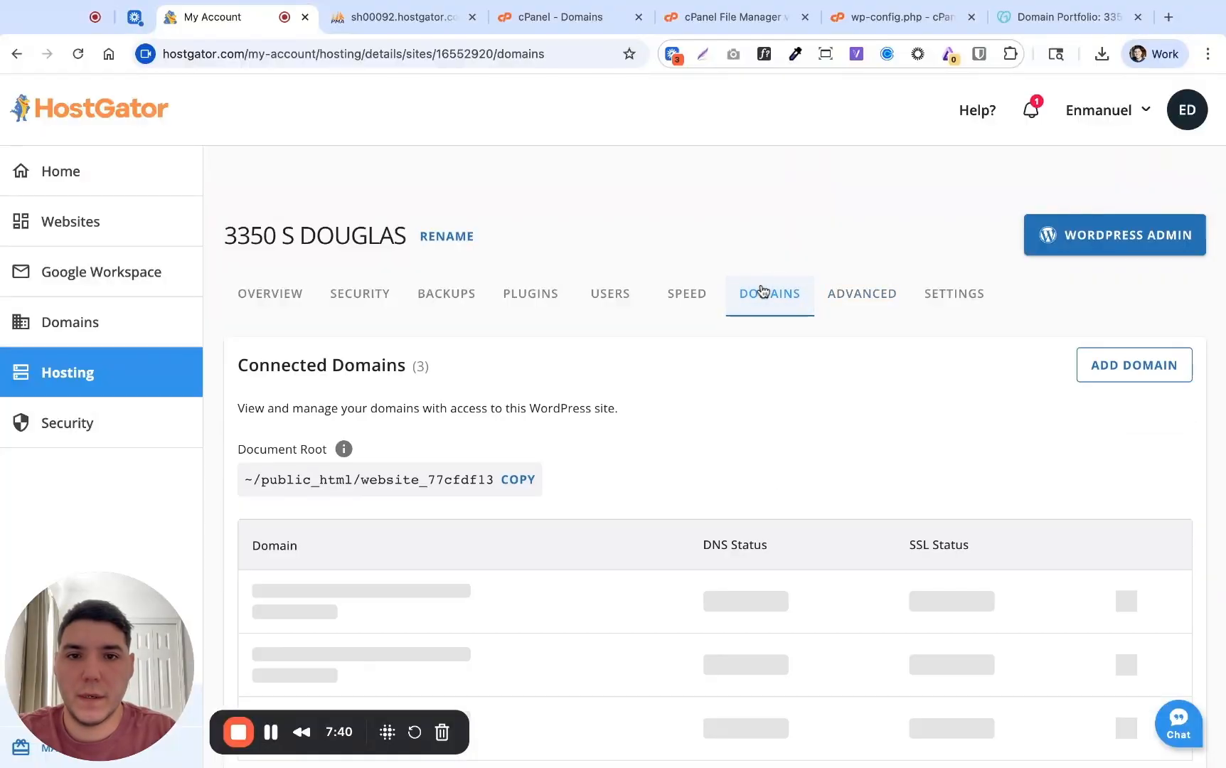
scroll(738, 386, down, 2)
scroll(737, 386, down, 3)
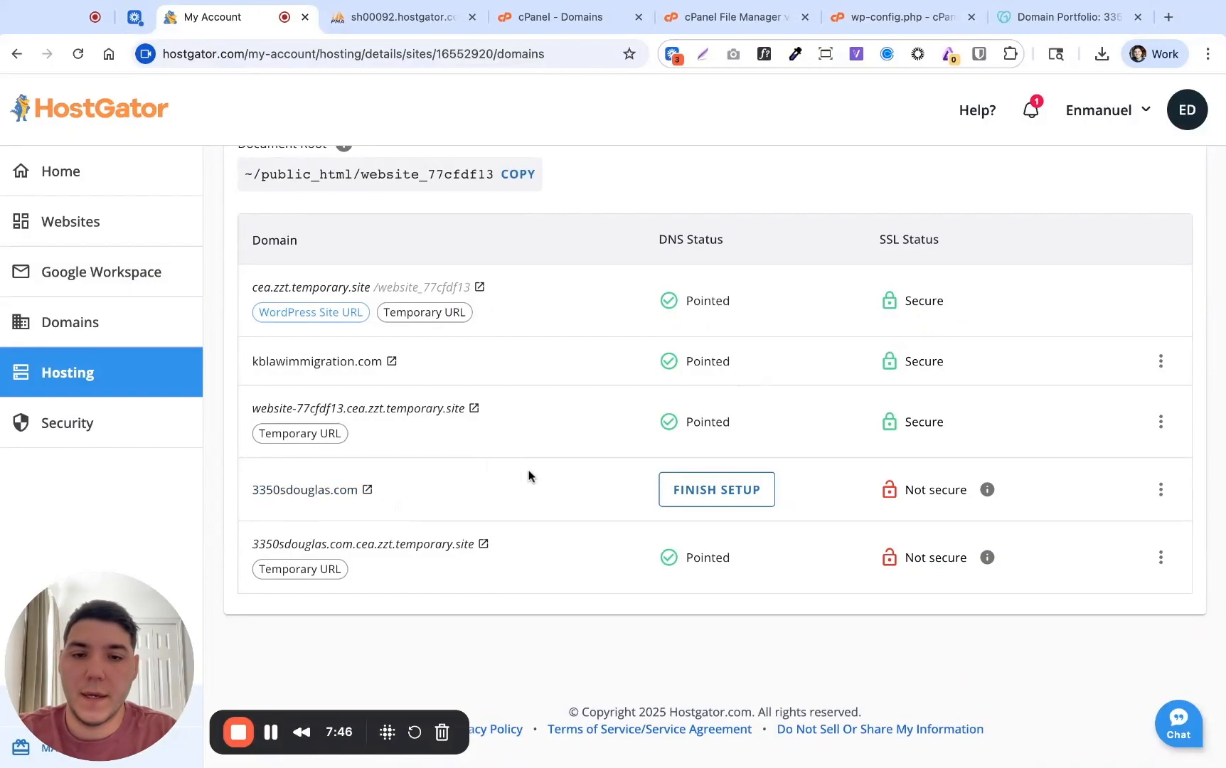
click(726, 496)
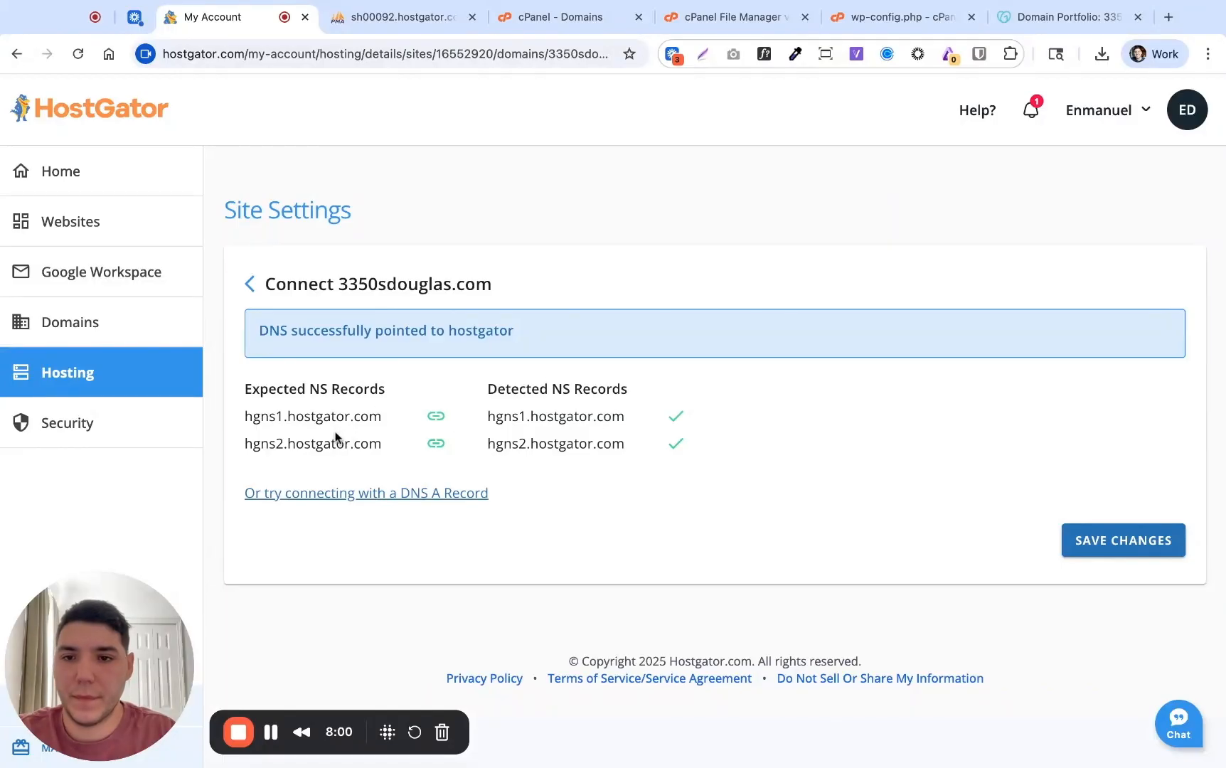
click(1119, 543)
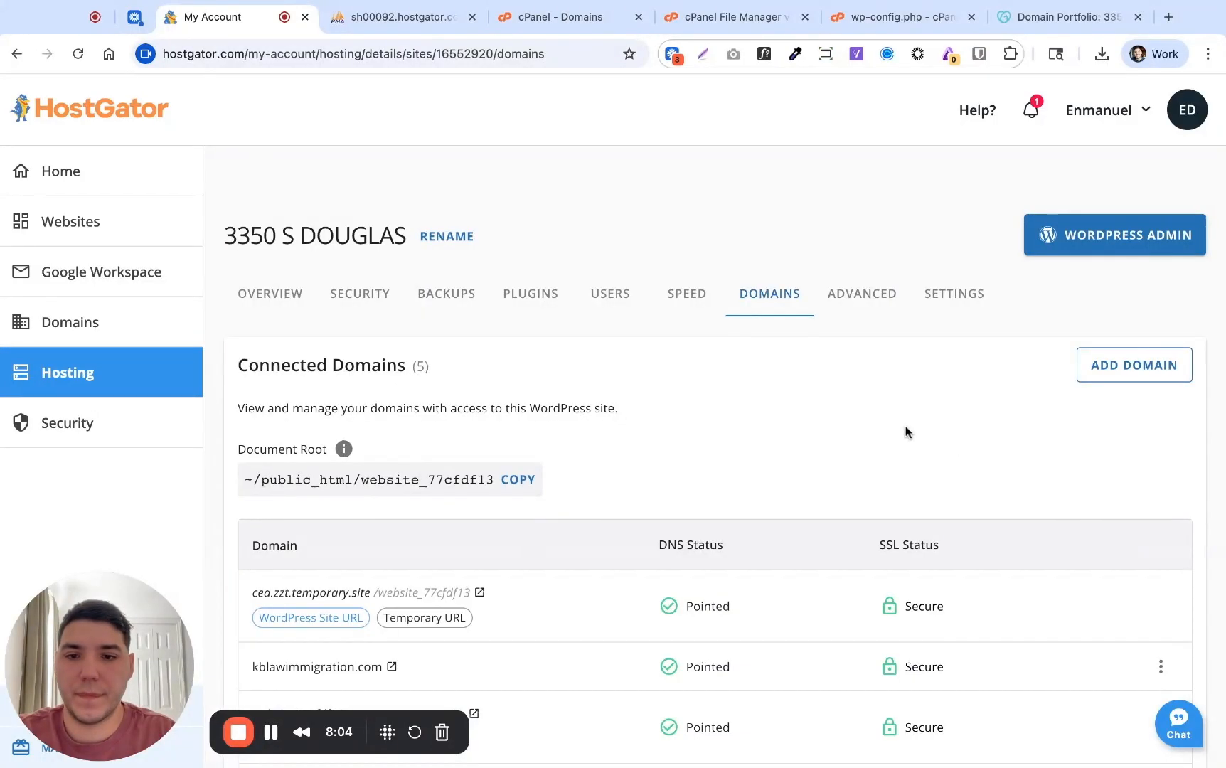
scroll(908, 430, down, 5)
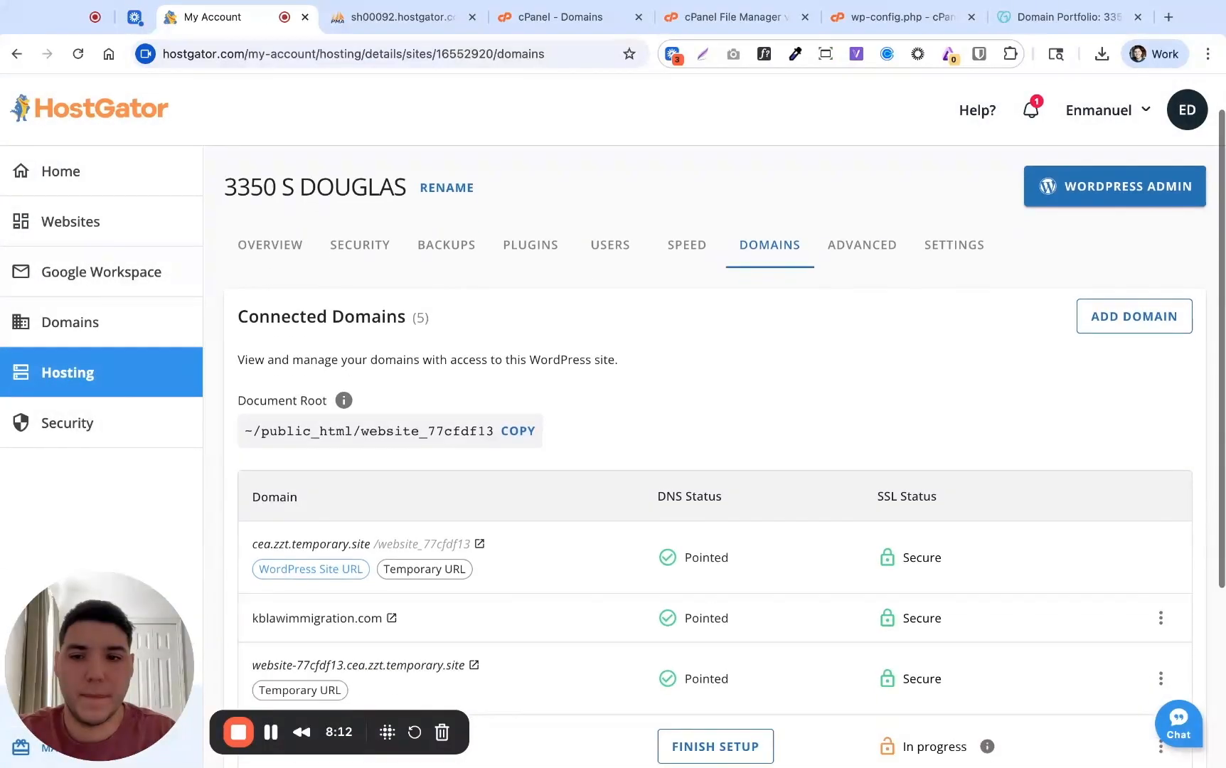
scroll(277, 498, down, 3)
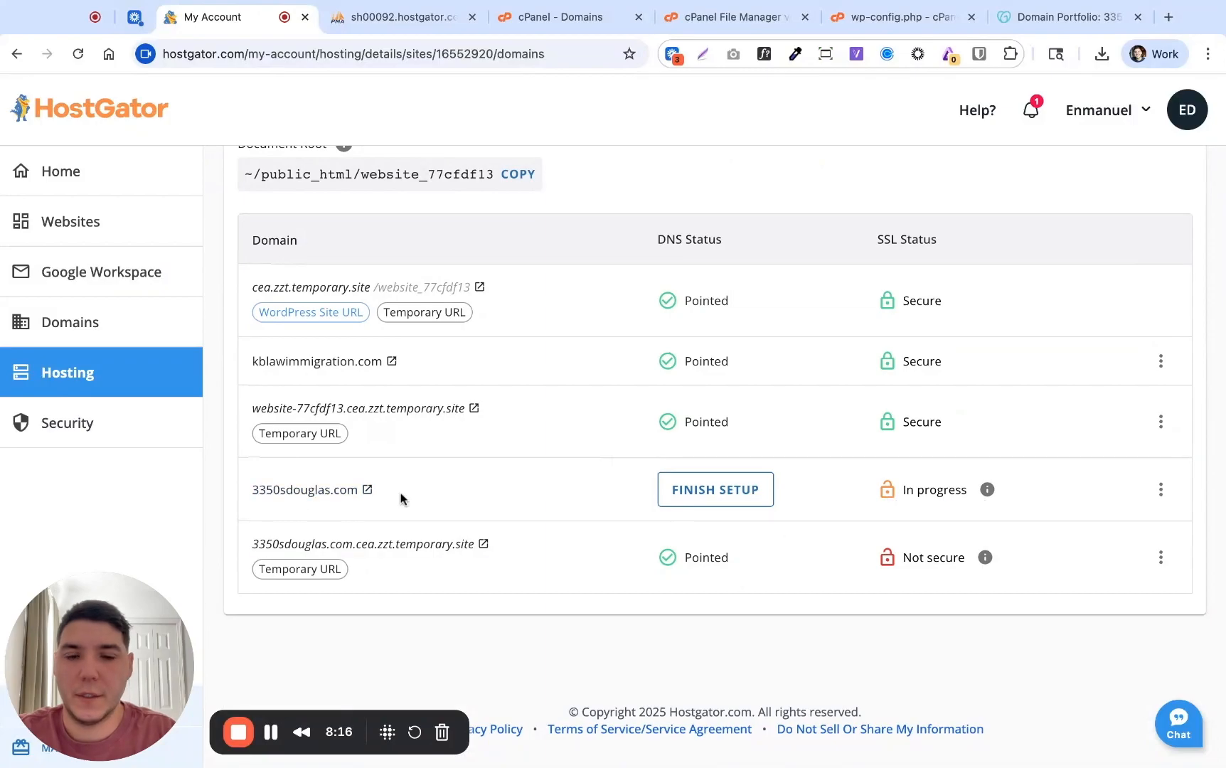
click(708, 506)
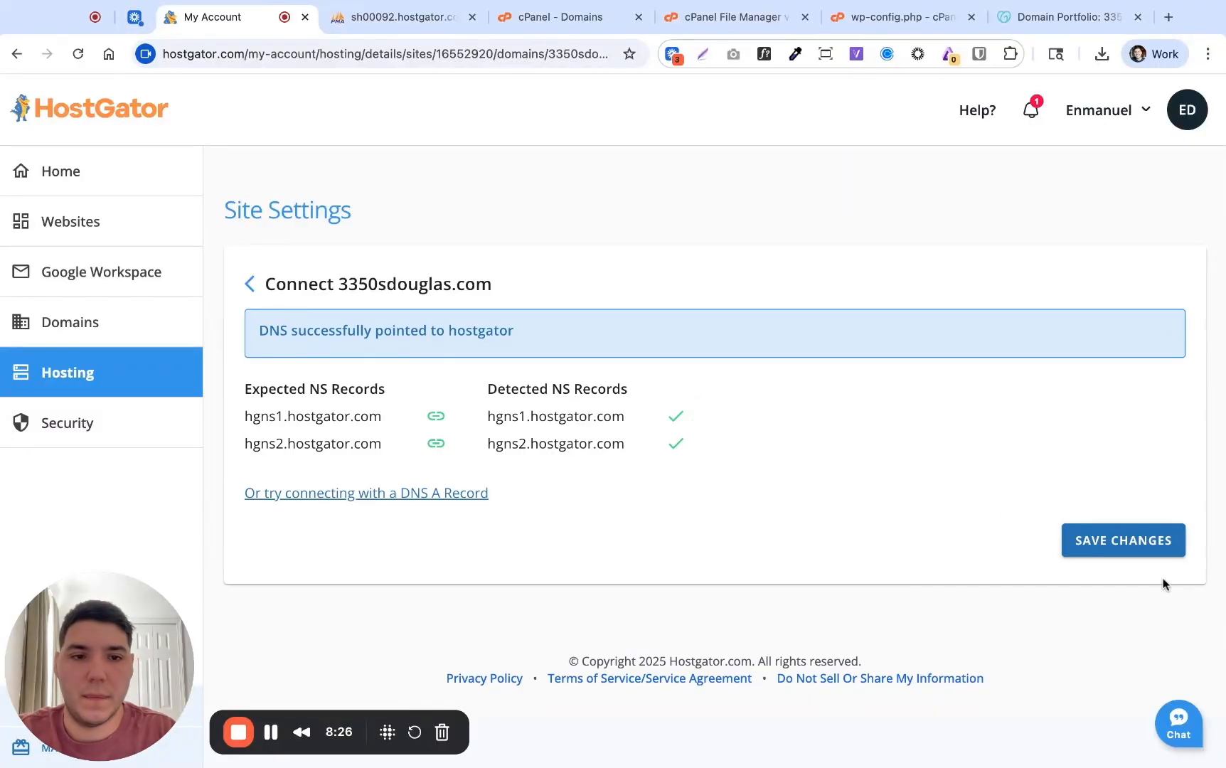
click(1122, 548)
scroll(811, 506, down, 5)
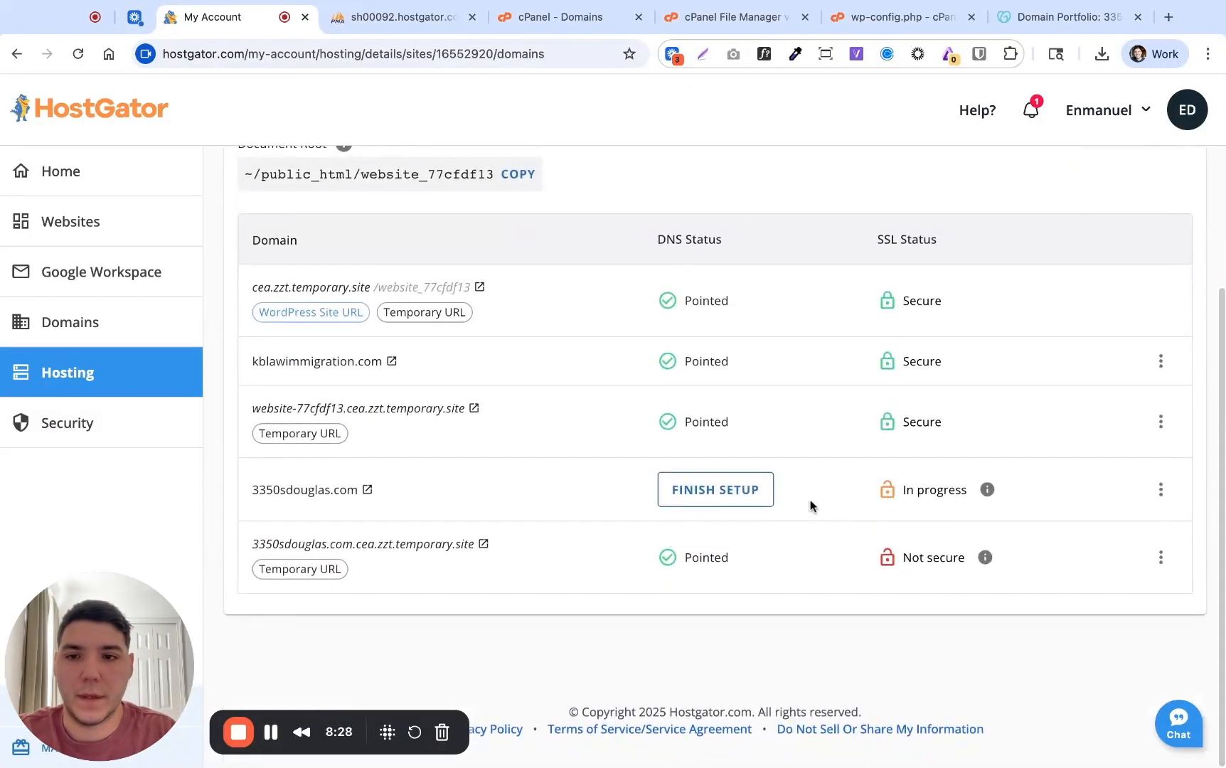
click(1162, 491)
mouse_move(1031, 569)
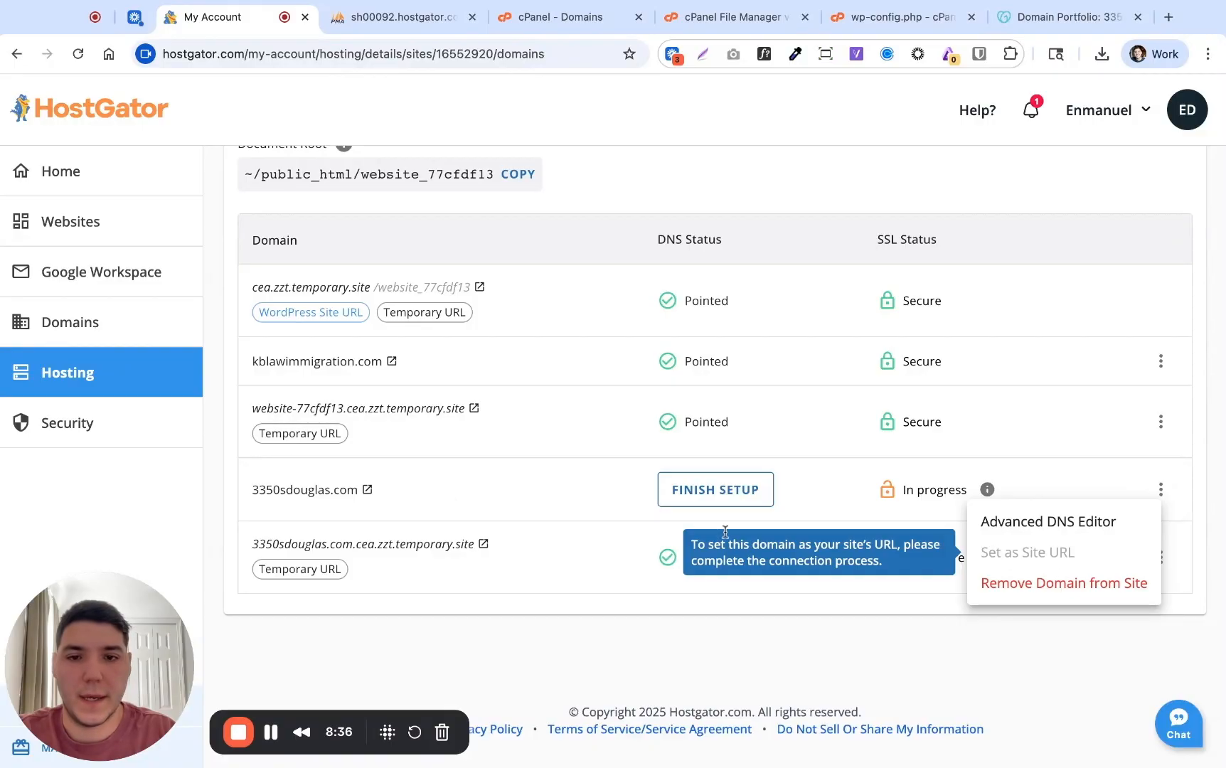
click(767, 470)
scroll(876, 454, up, 2)
scroll(876, 454, down, 2)
scroll(558, 453, up, 4)
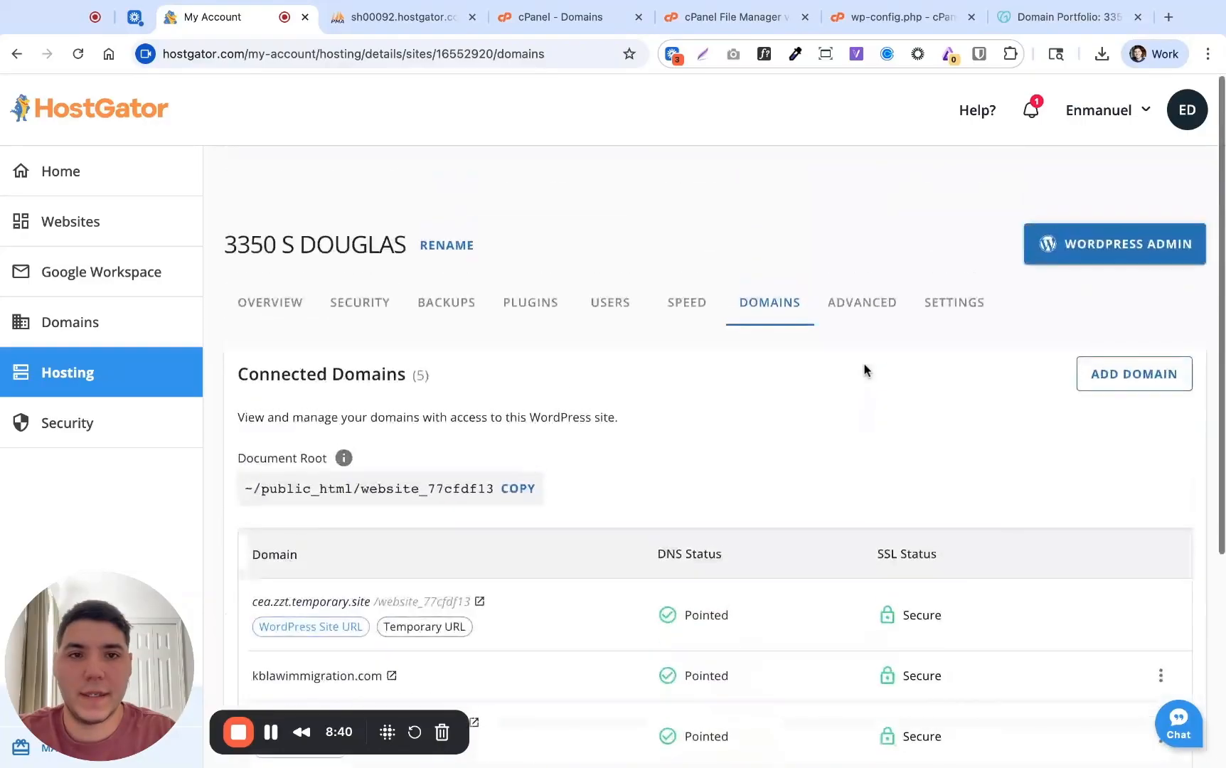
Try the WordPress admin, close the expired-domain tab, and browse the hosting site list
click(1108, 246)
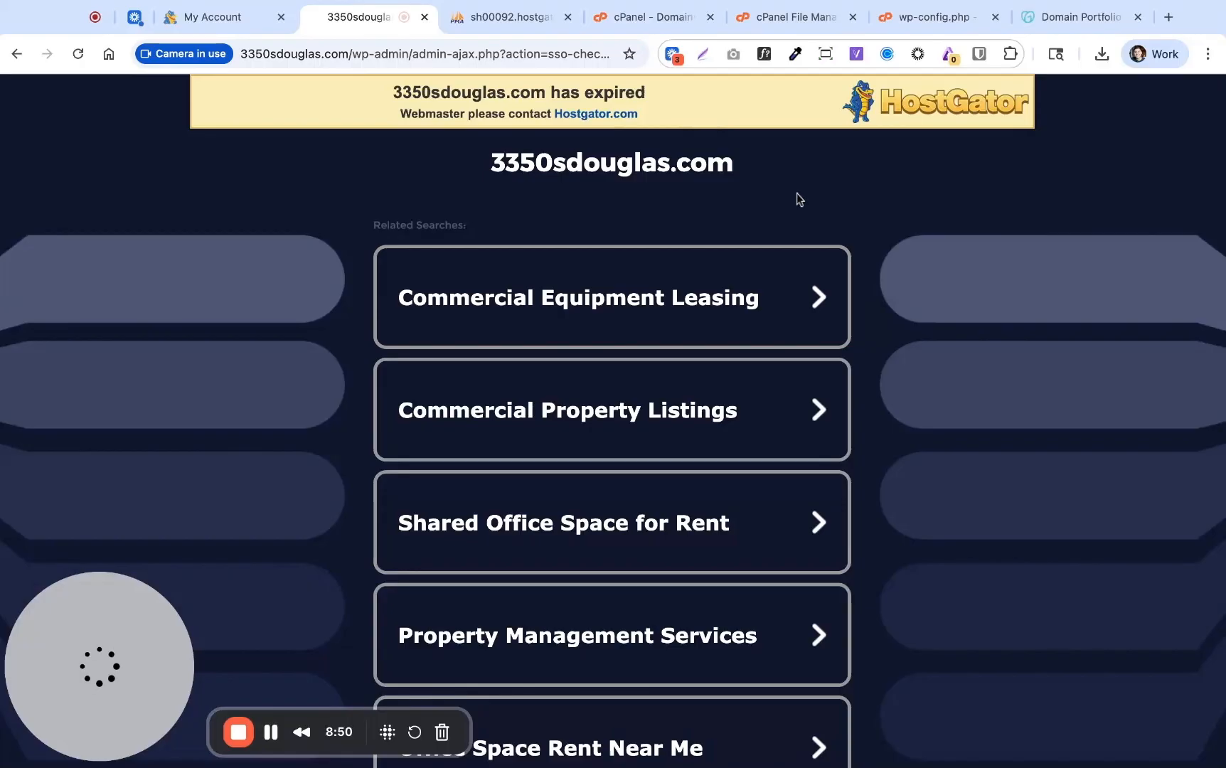
click(424, 17)
scroll(740, 360, down, 4)
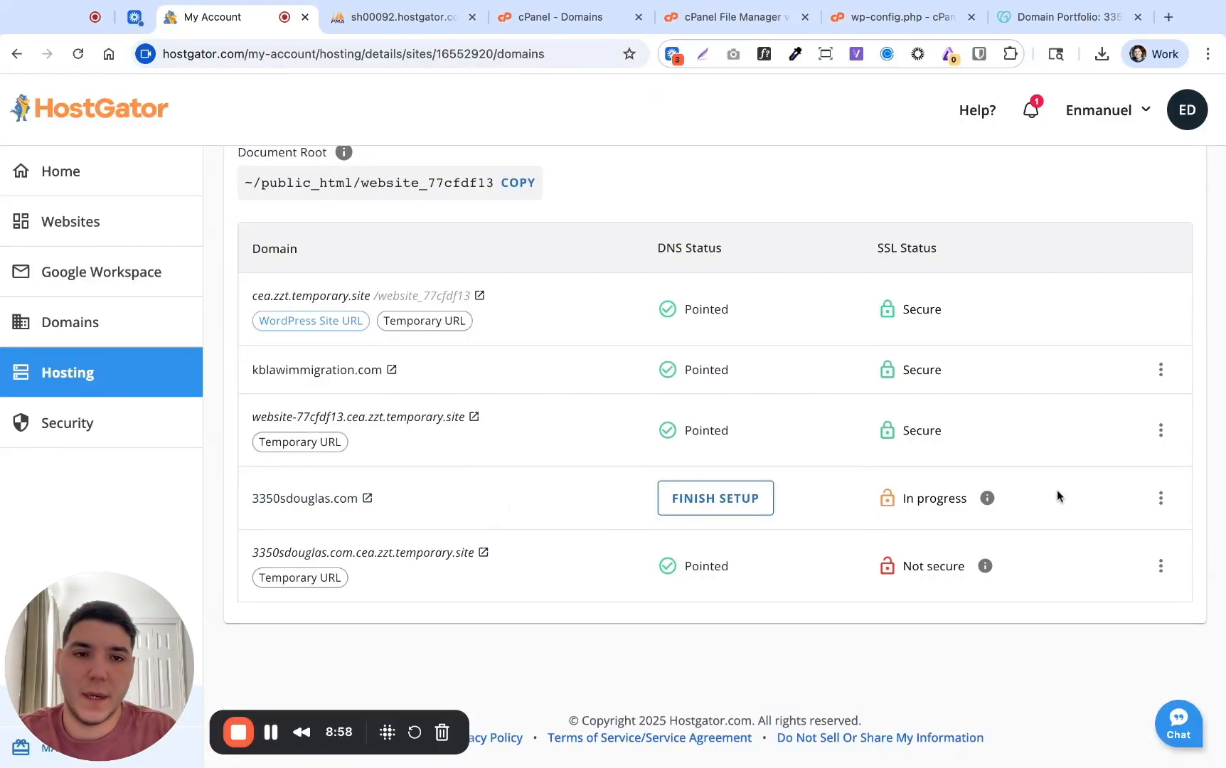
scroll(1057, 489, up, 4)
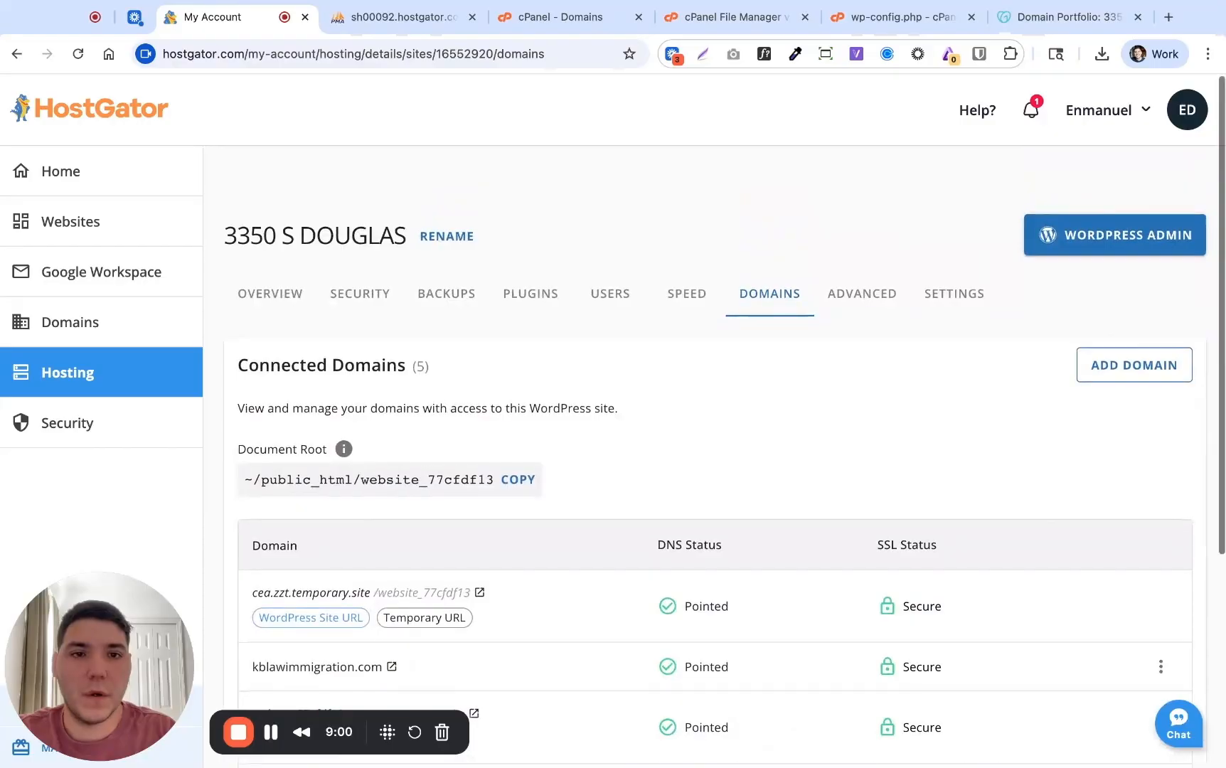
scroll(715, 455, down, 4)
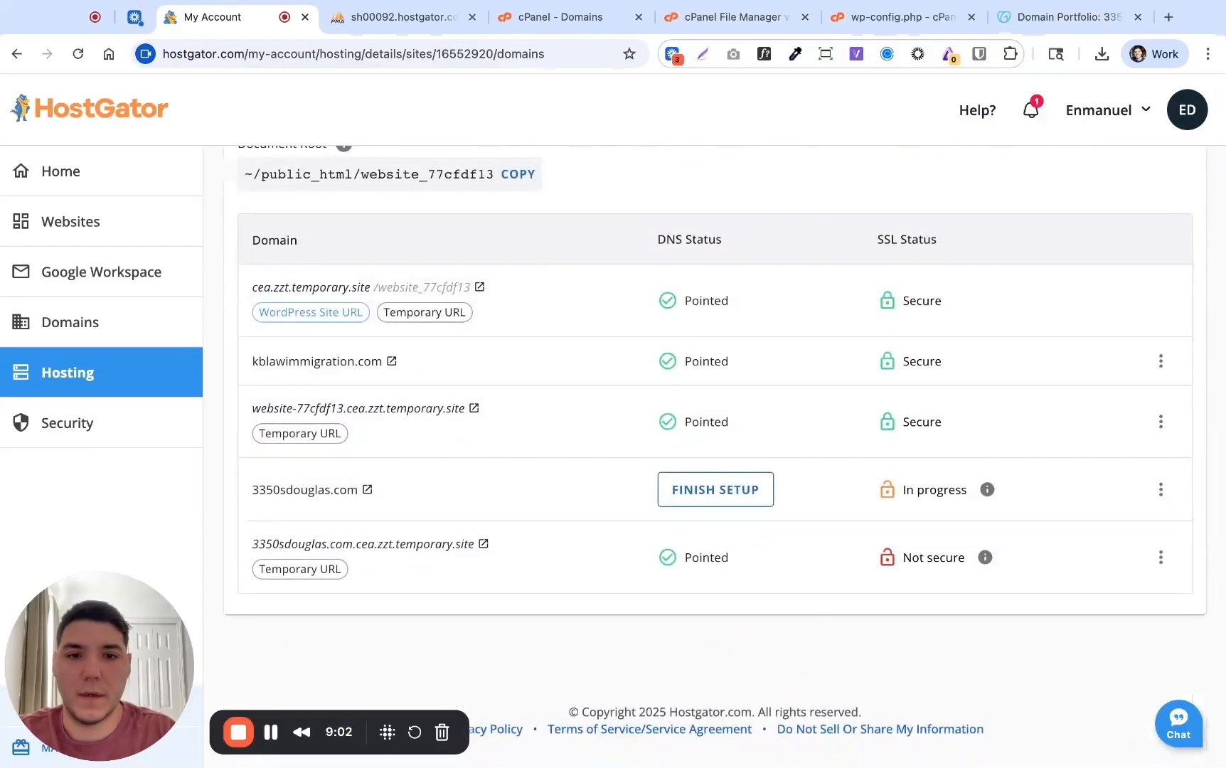
scroll(715, 398, up, 4)
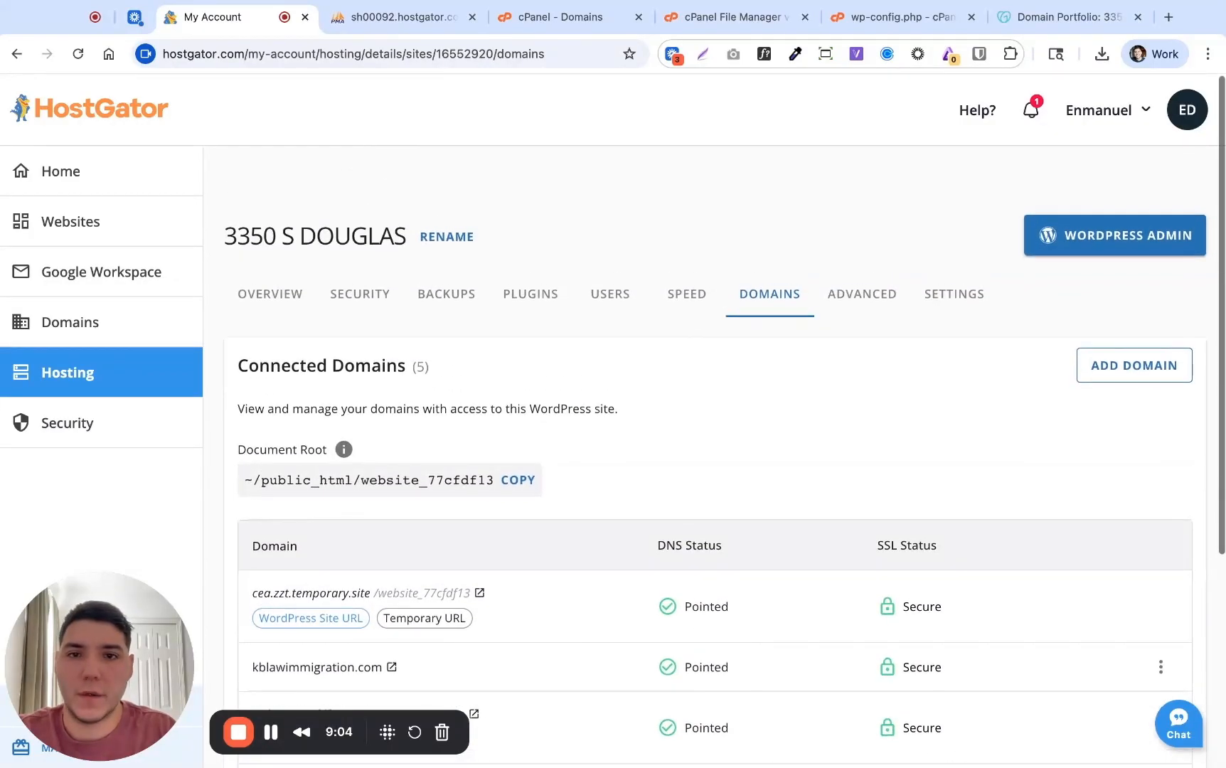
scroll(1020, 496, down, 3)
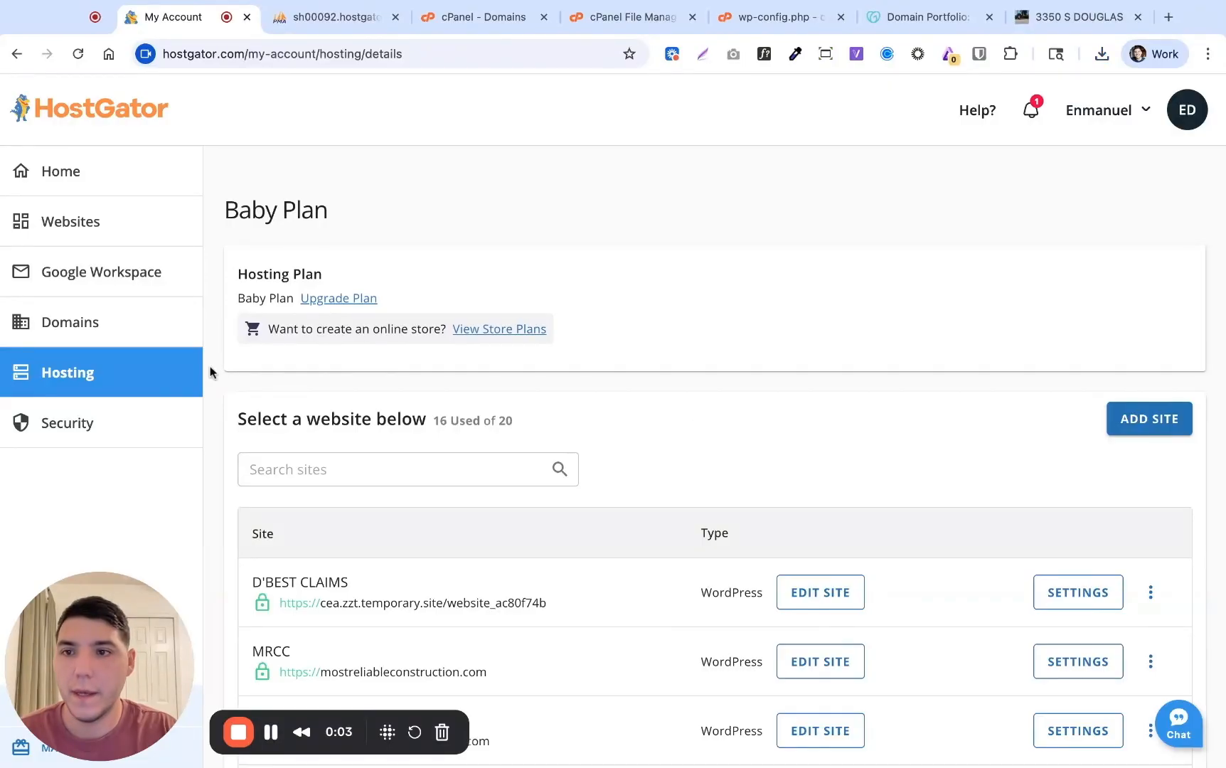
Reload the Hosting page and show 25 sites per page
click(79, 53)
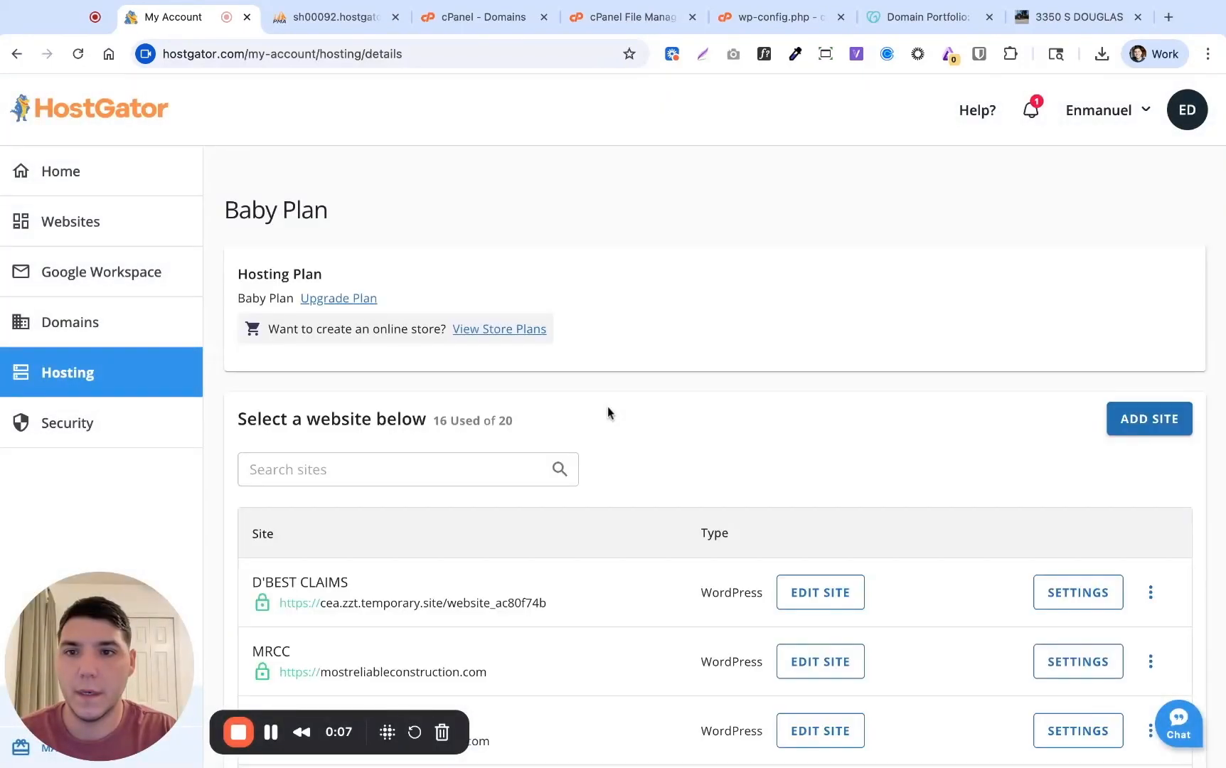
scroll(607, 411, down, 7)
click(282, 431)
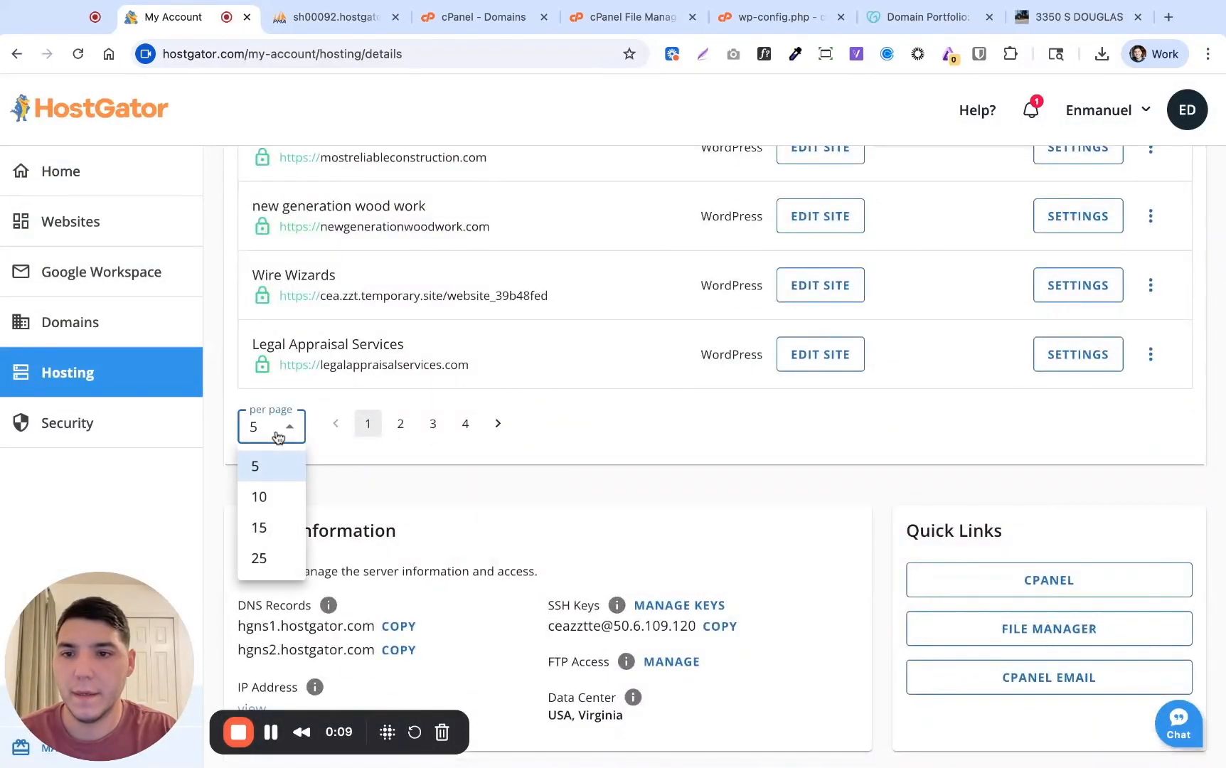
click(267, 559)
scroll(634, 401, up, 3)
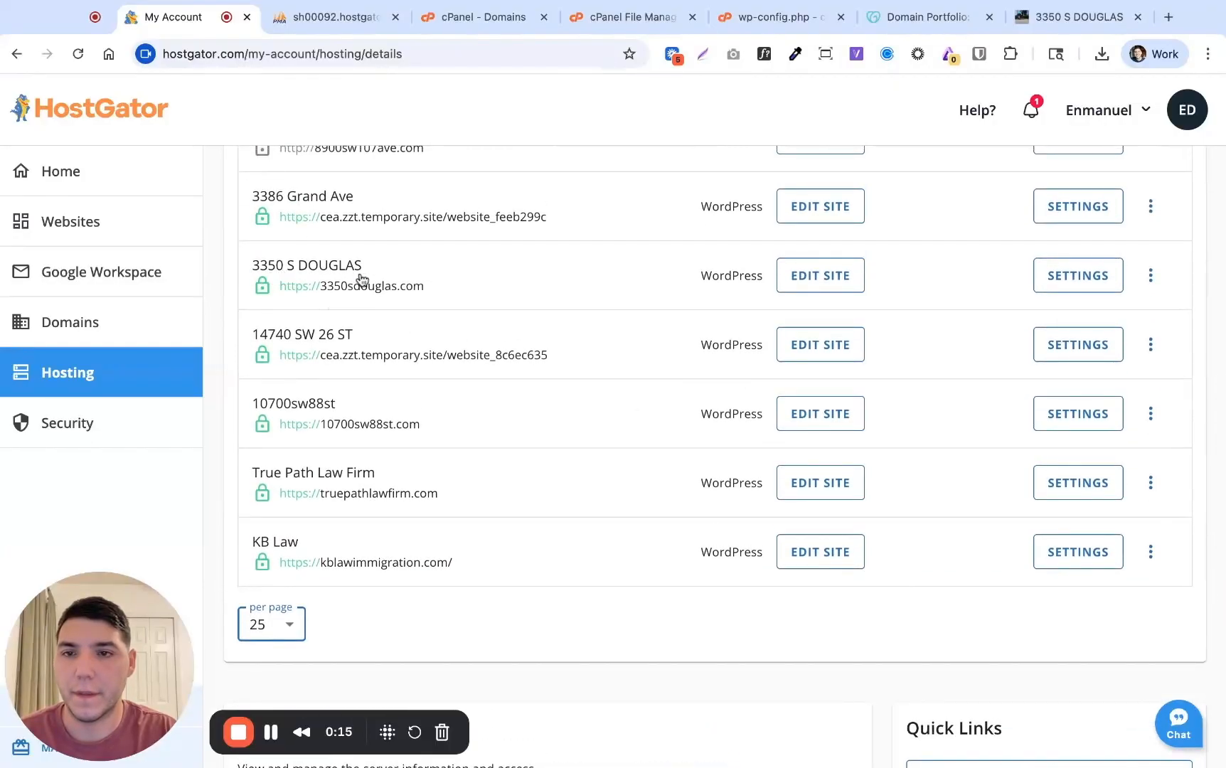
click(512, 274)
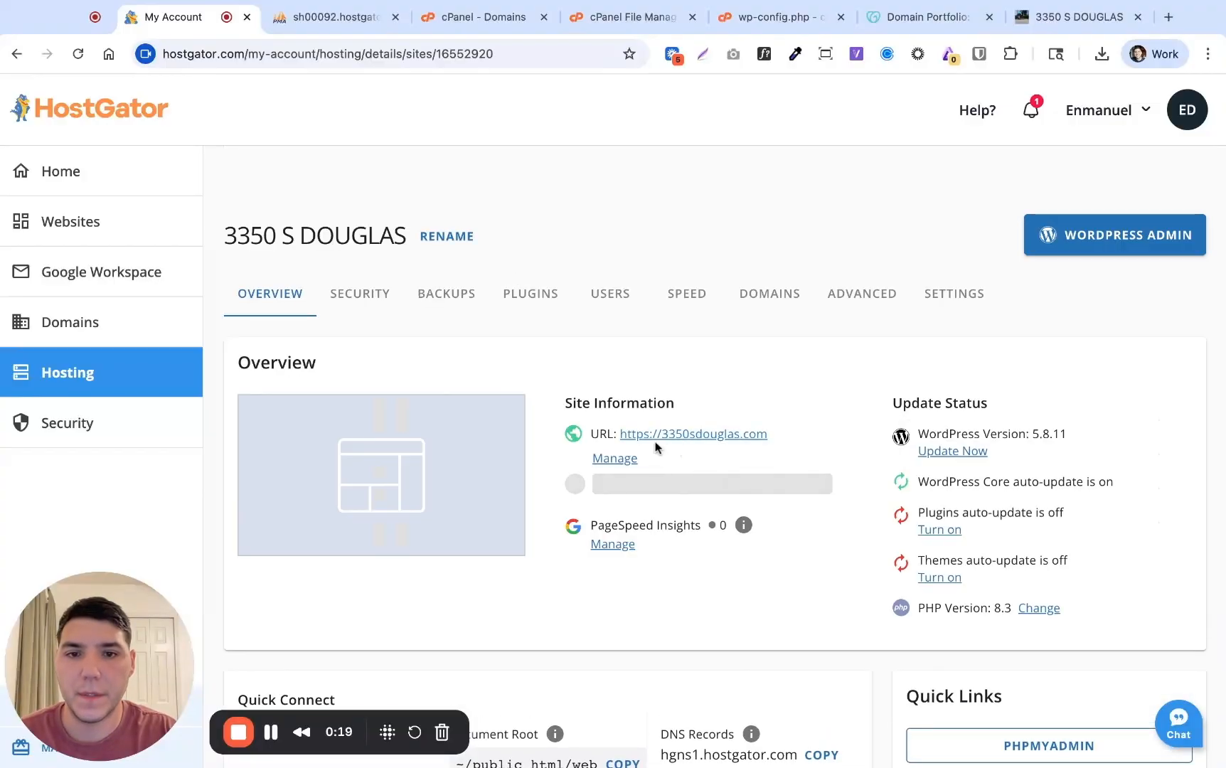
click(786, 303)
scroll(764, 451, down, 3)
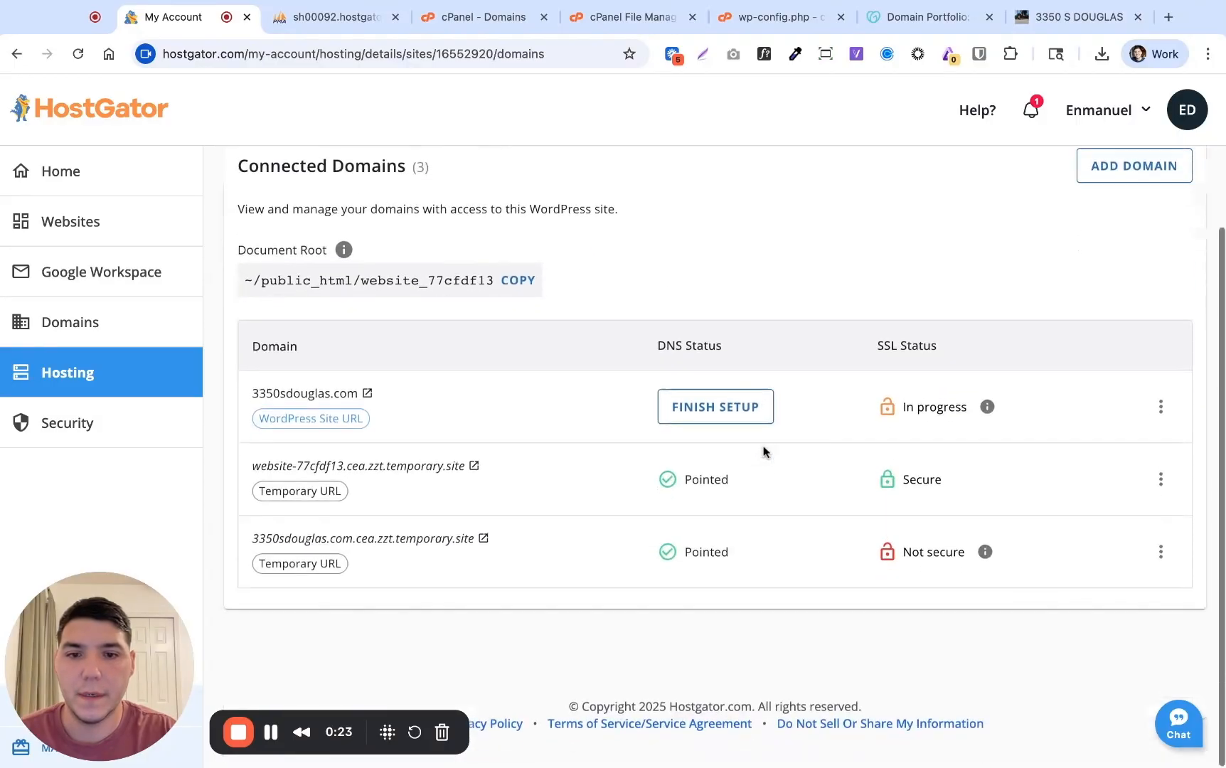
click(360, 403)
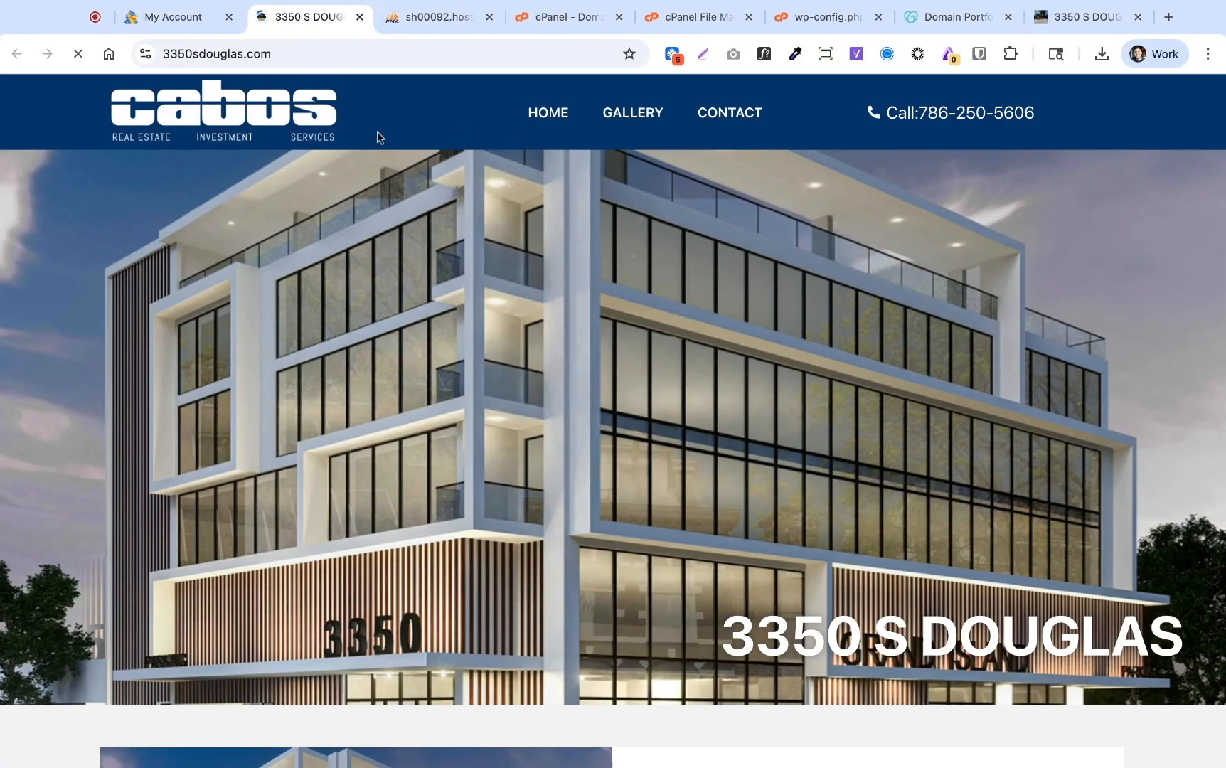
click(173, 21)
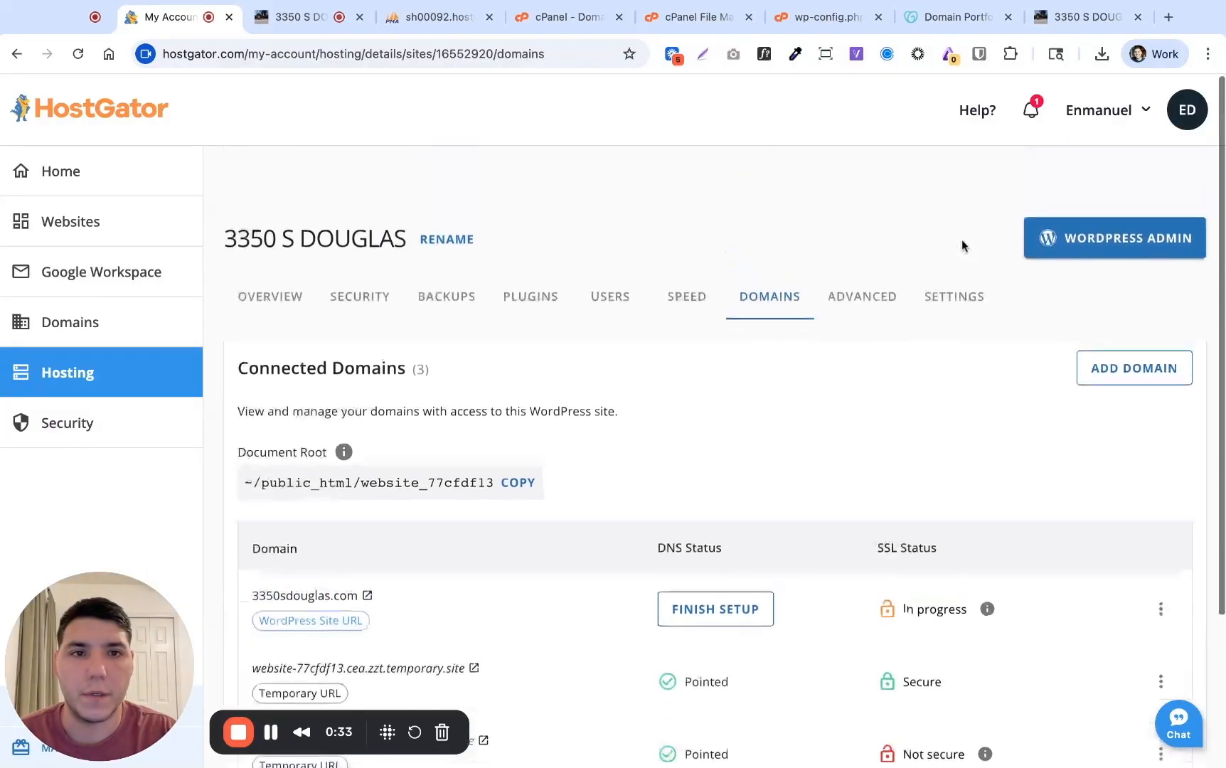
click(1114, 244)
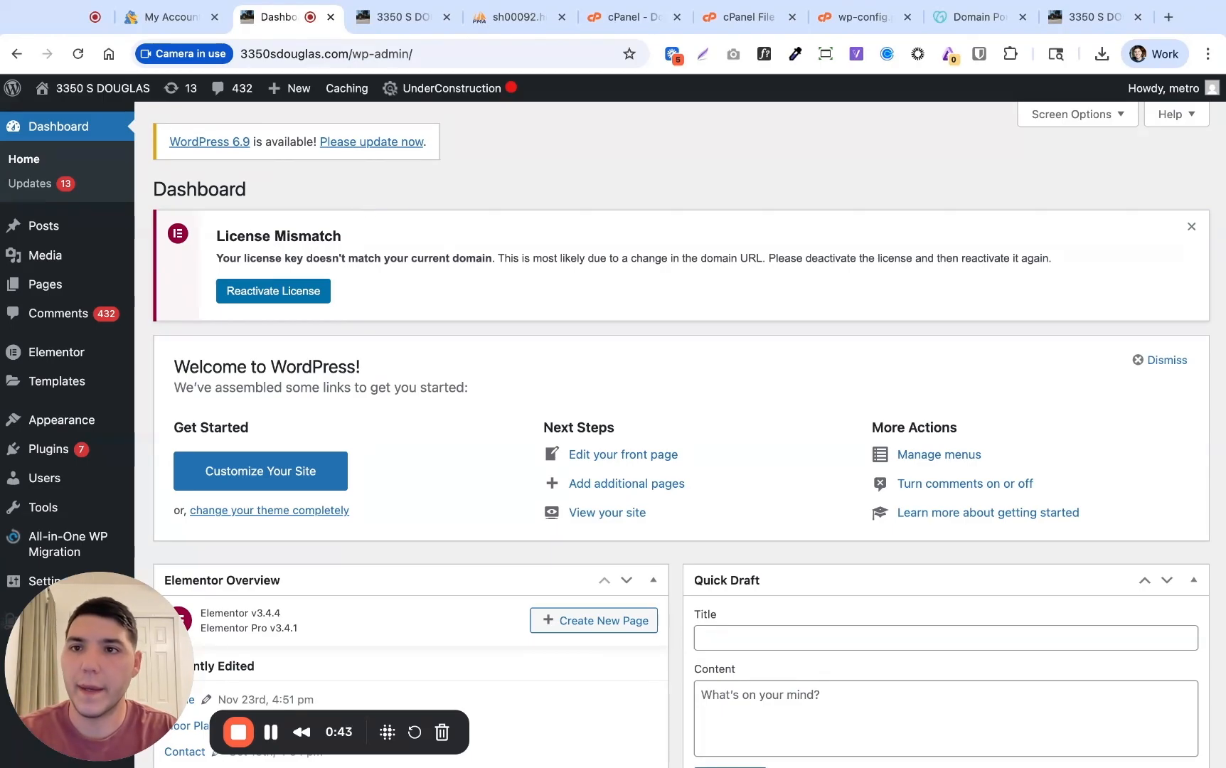
click(162, 21)
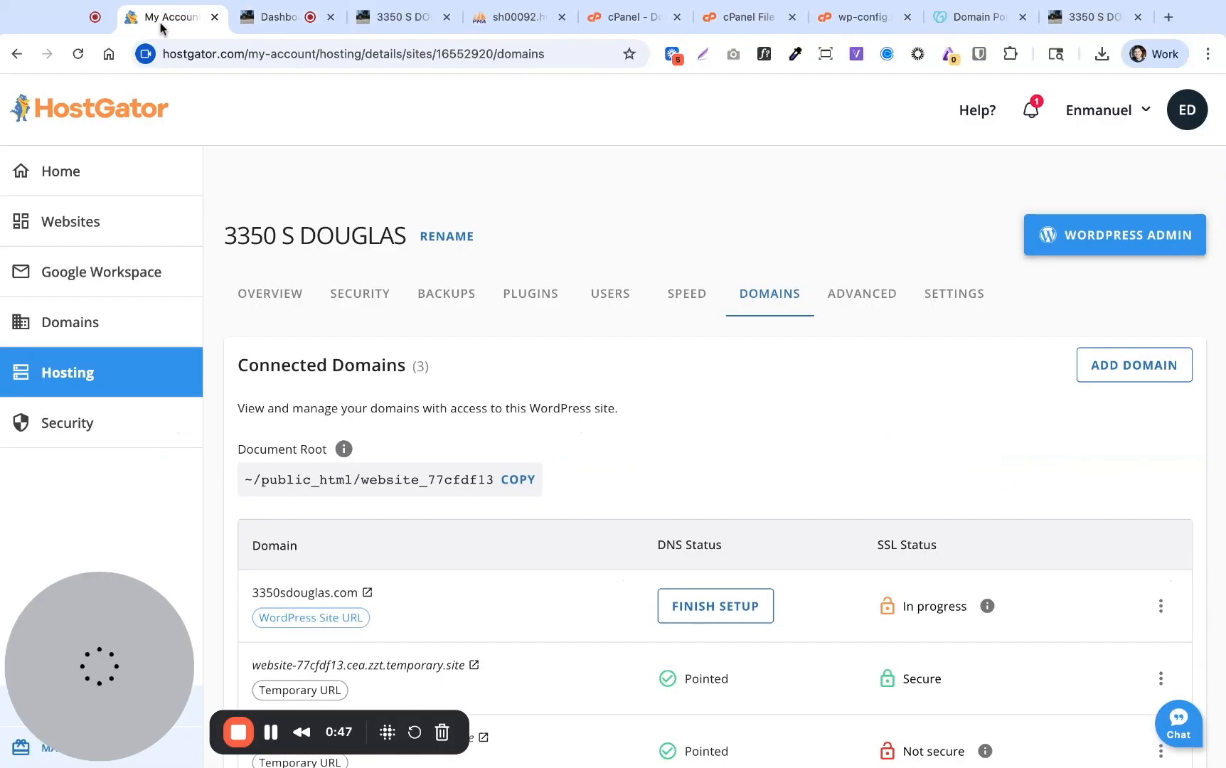